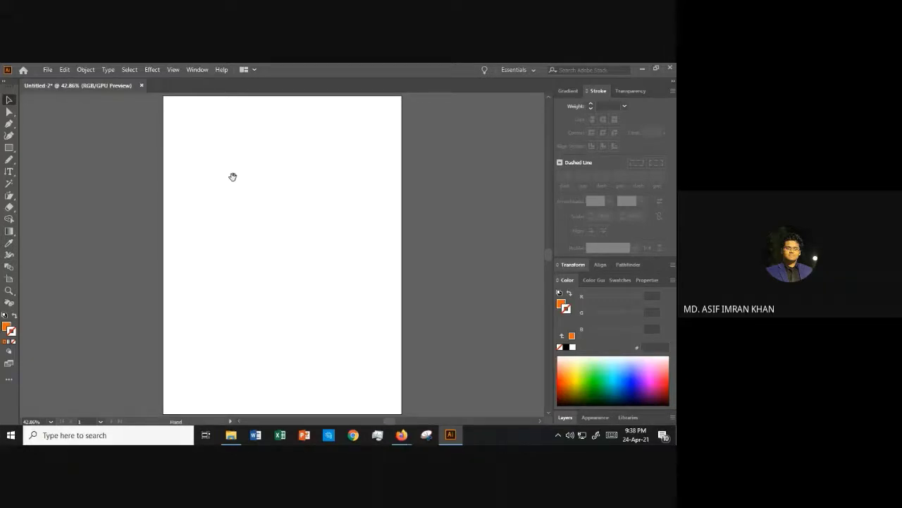
Draw a circle in the upper middle of the artboard and swap its fill and stroke, leaving only an orange outline
mouse_move(233, 177)
mouse_down()
mouse_move(411, 234)
mouse_move(207, 197)
mouse_move(228, 181)
mouse_up()
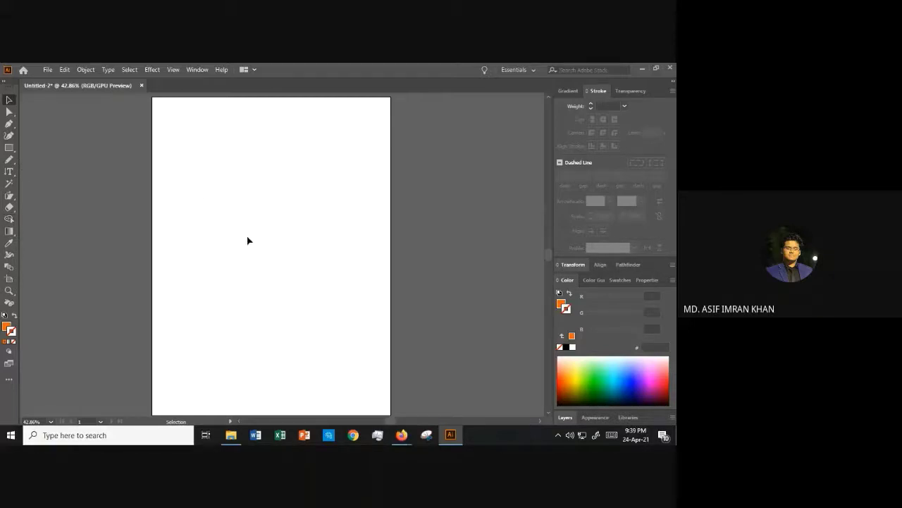
click(8, 149)
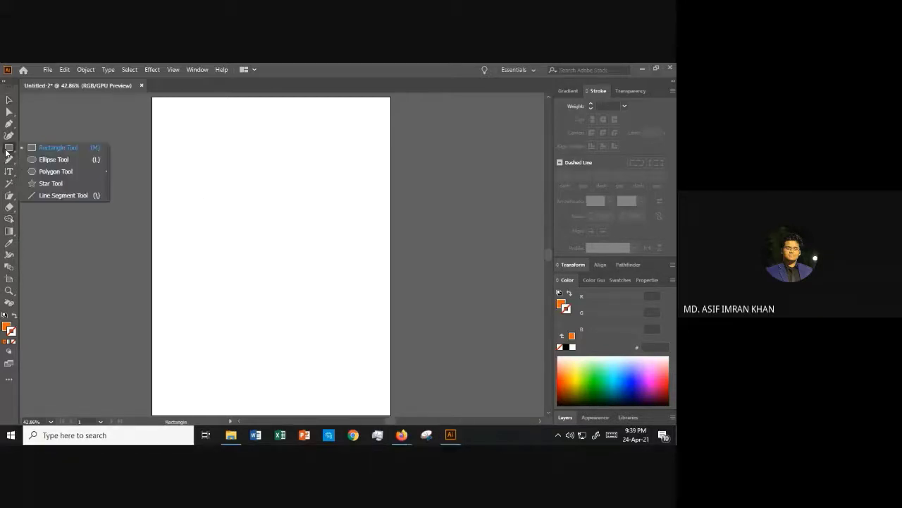
click(50, 159)
mouse_move(245, 178)
mouse_down()
mouse_move(238, 139)
mouse_move(222, 165)
mouse_move(257, 170)
mouse_up()
click(10, 100)
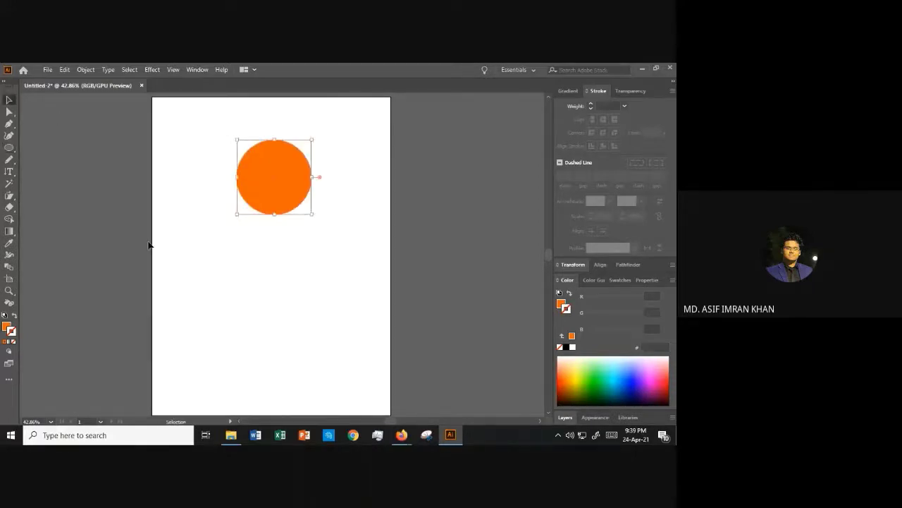
click(14, 317)
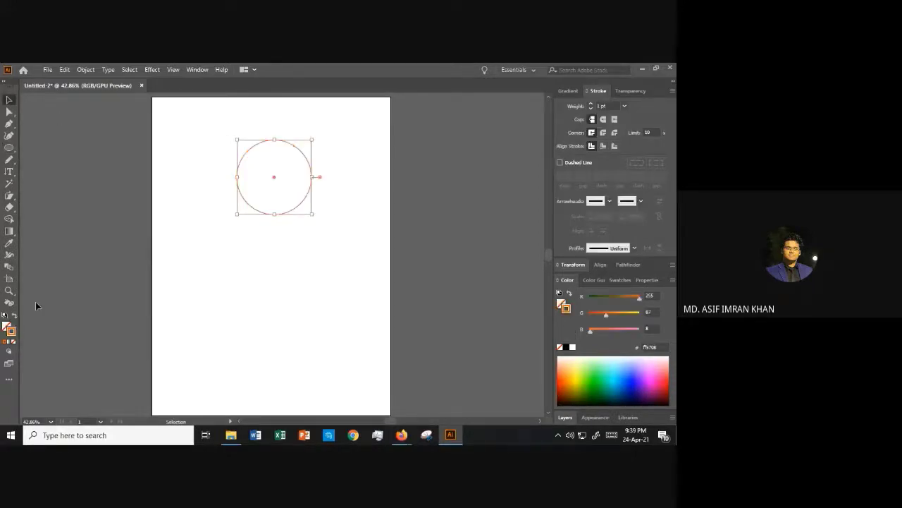
click(364, 271)
Draw a wide rectangle just below the circle, scale it down slightly and centre it under the circle
click(9, 147)
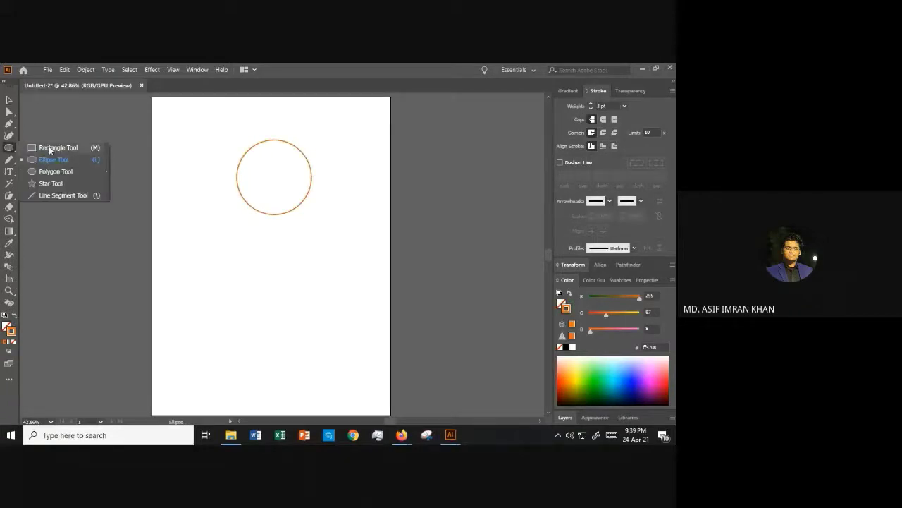
click(50, 149)
mouse_move(220, 216)
mouse_down()
mouse_move(331, 288)
mouse_move(334, 275)
mouse_up()
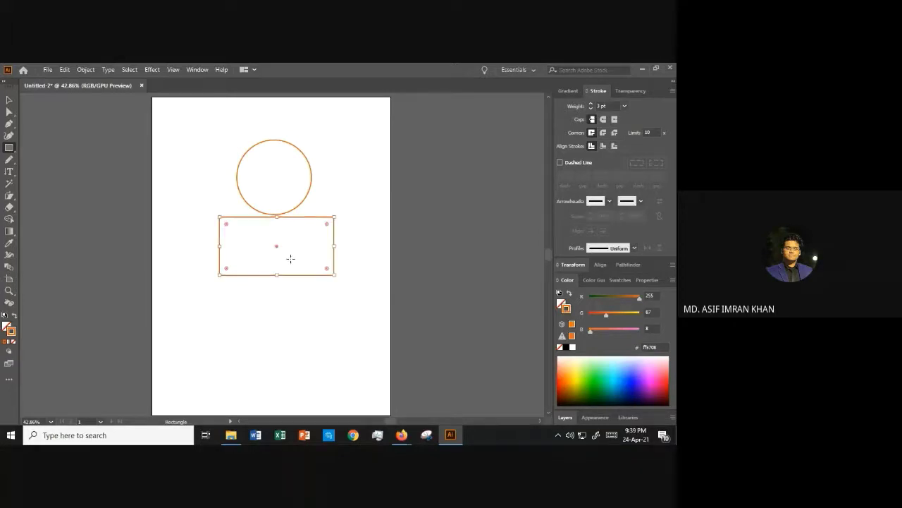
key(v)
drag(338, 275, 311, 259)
click(294, 242)
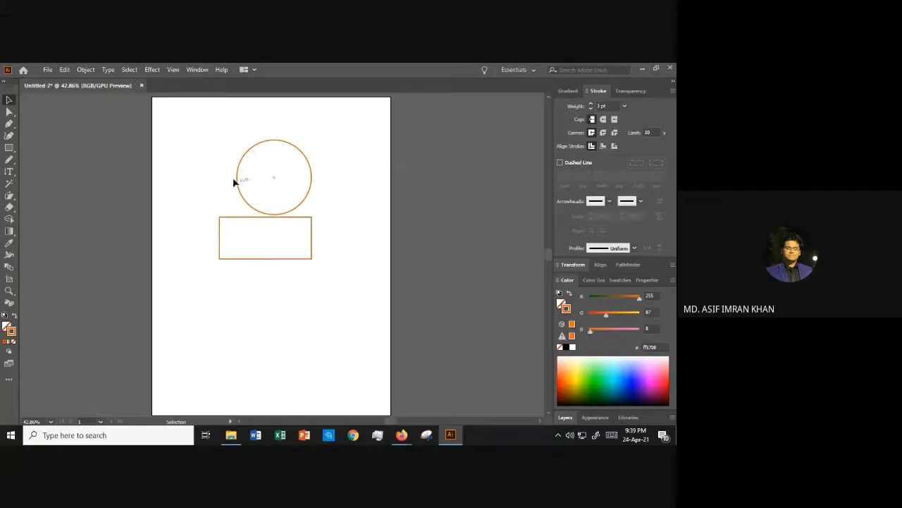
click(293, 221)
drag(293, 222, 303, 221)
click(140, 180)
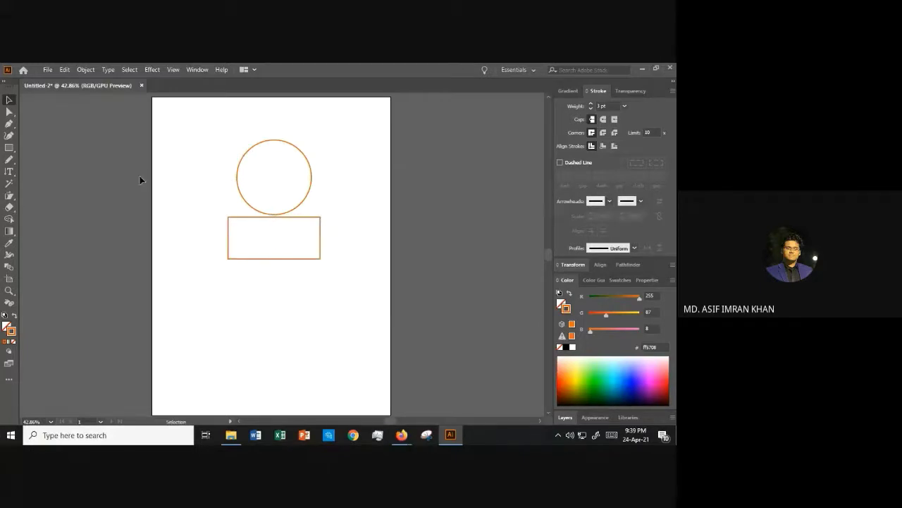
Draw a tall rectangle overlapping the circle and wide rectangle, and pull its bottom corners inward to form a downward taper
click(9, 147)
drag(246, 201, 303, 339)
drag(301, 345, 303, 346)
click(10, 100)
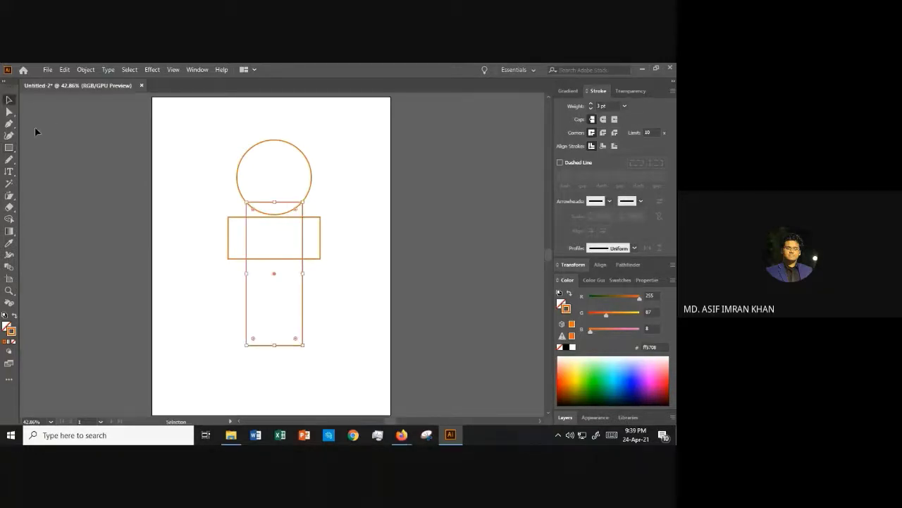
click(9, 111)
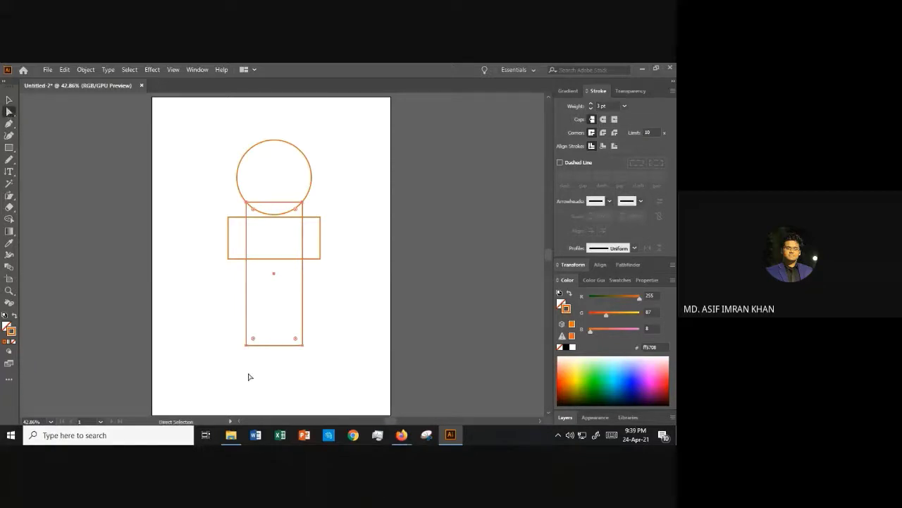
drag(246, 345, 288, 345)
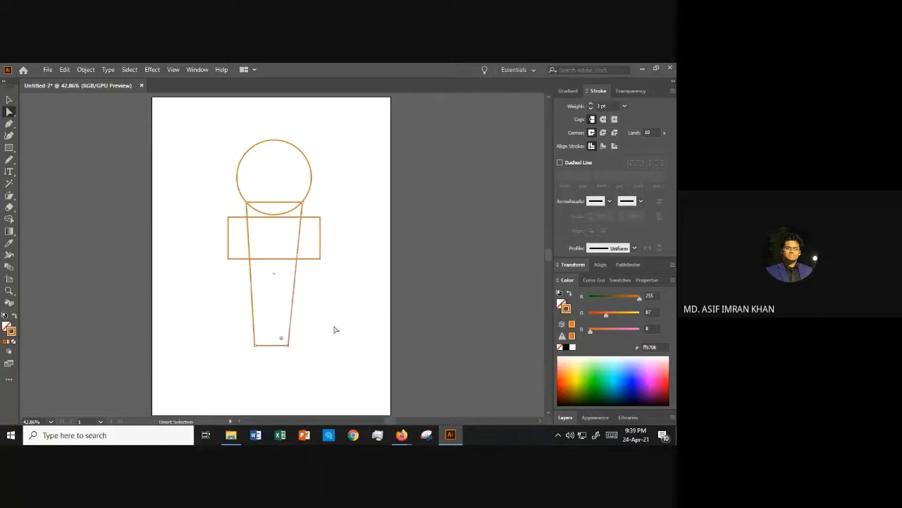
click(336, 329)
click(10, 100)
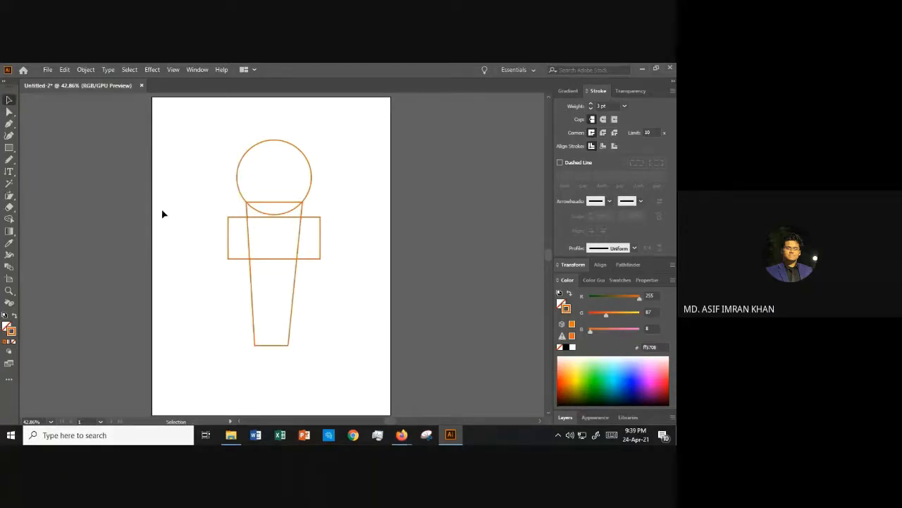
Merge the circle, wide rectangle and tapered shape into a single outline with the Shape Builder tool
drag(290, 285, 324, 357)
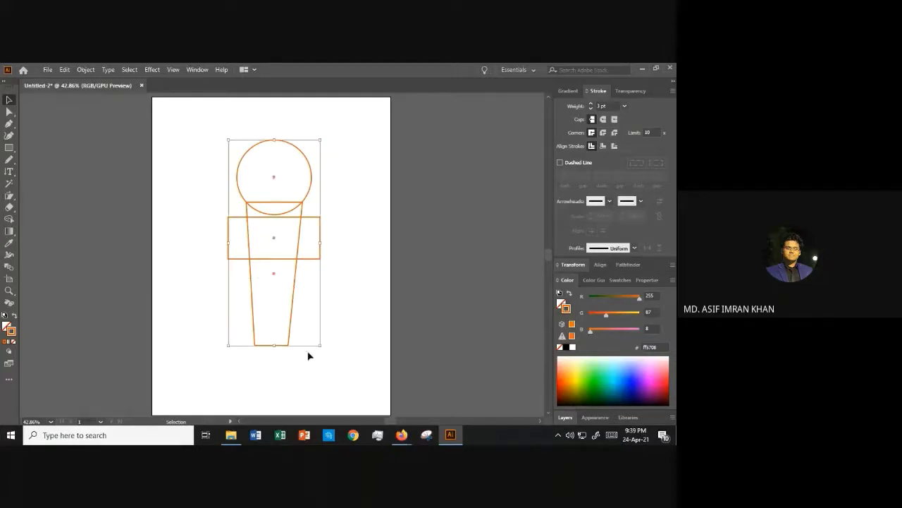
click(9, 218)
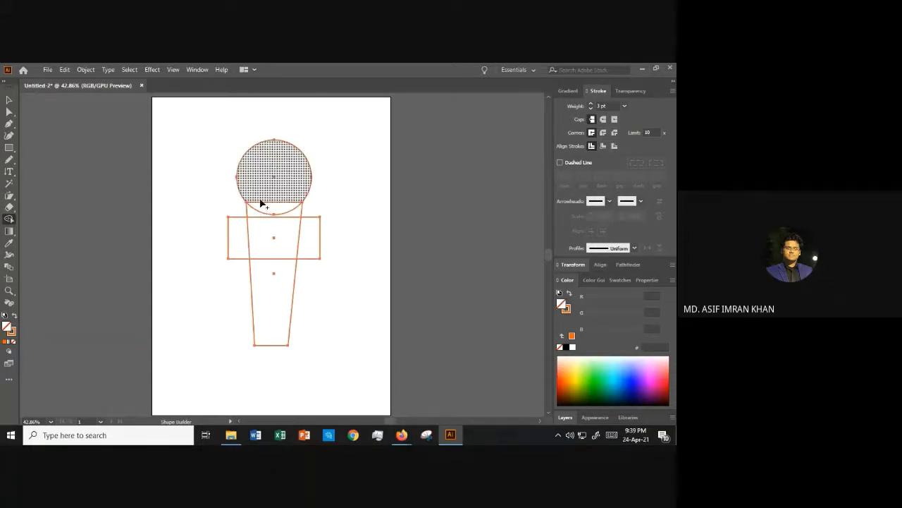
mouse_move(258, 169)
mouse_down()
mouse_move(267, 206)
mouse_move(262, 237)
mouse_move(250, 237)
mouse_move(306, 246)
mouse_move(282, 255)
mouse_move(279, 273)
mouse_up()
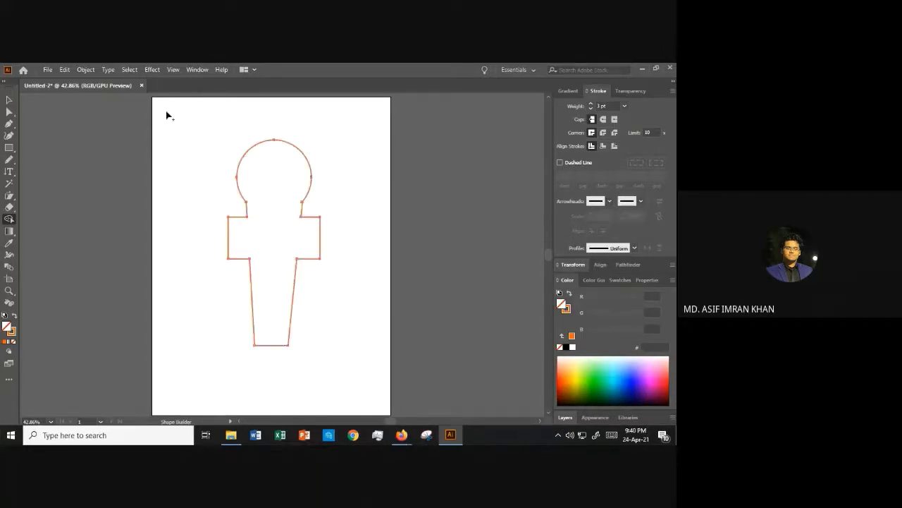
click(9, 99)
click(185, 144)
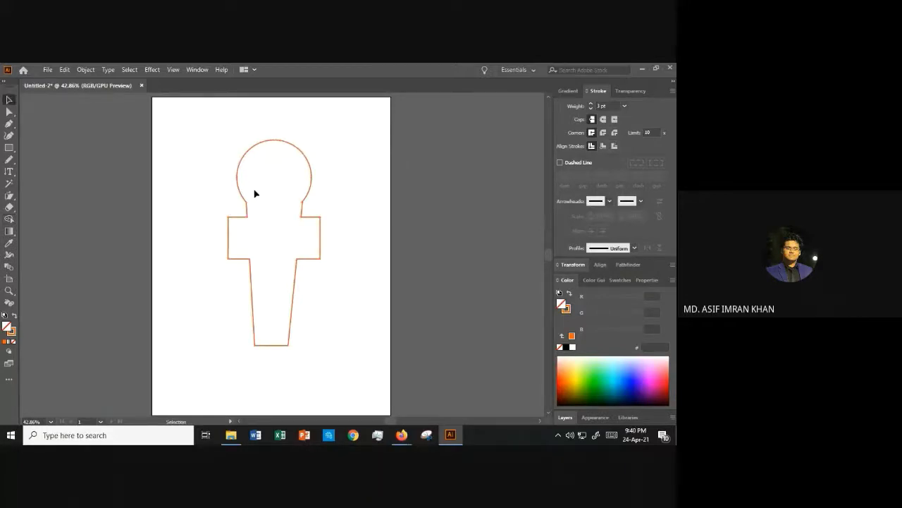
Undo the Shape Builder merge and deselect the three shapes
click(312, 182)
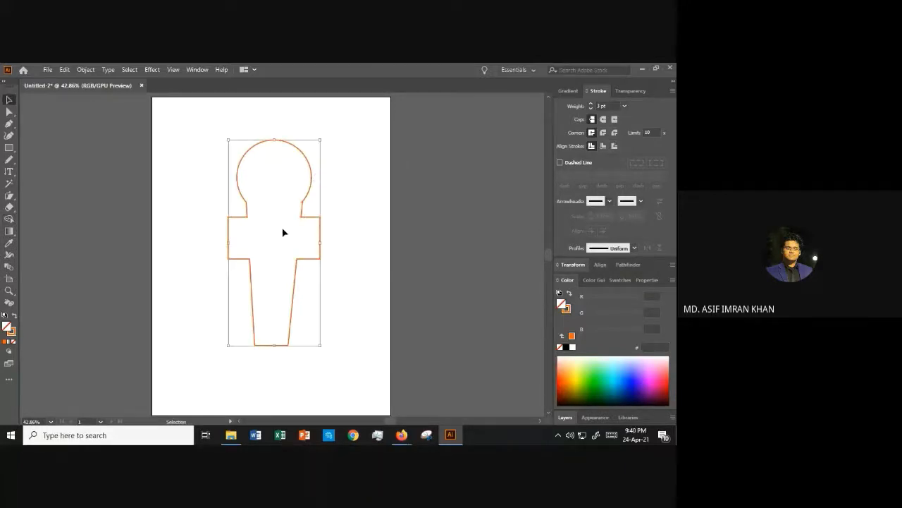
key(a)
key(ctrl+z)
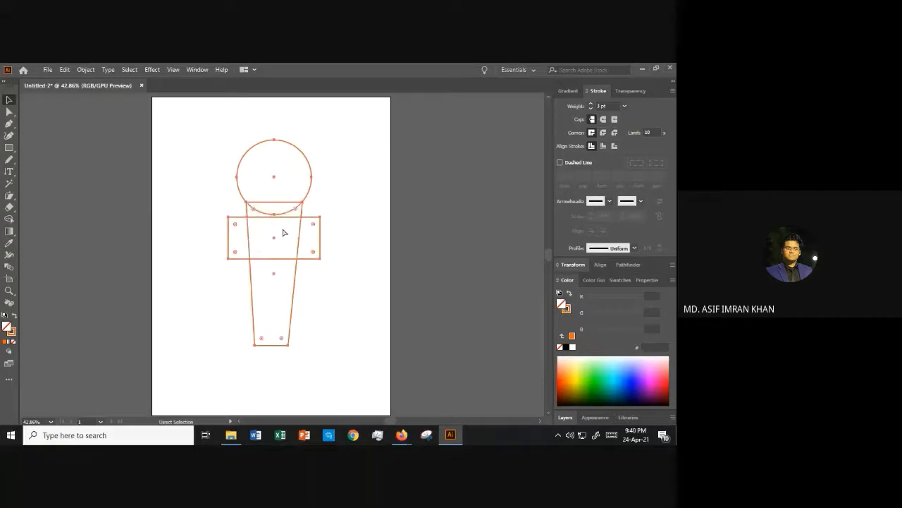
click(387, 184)
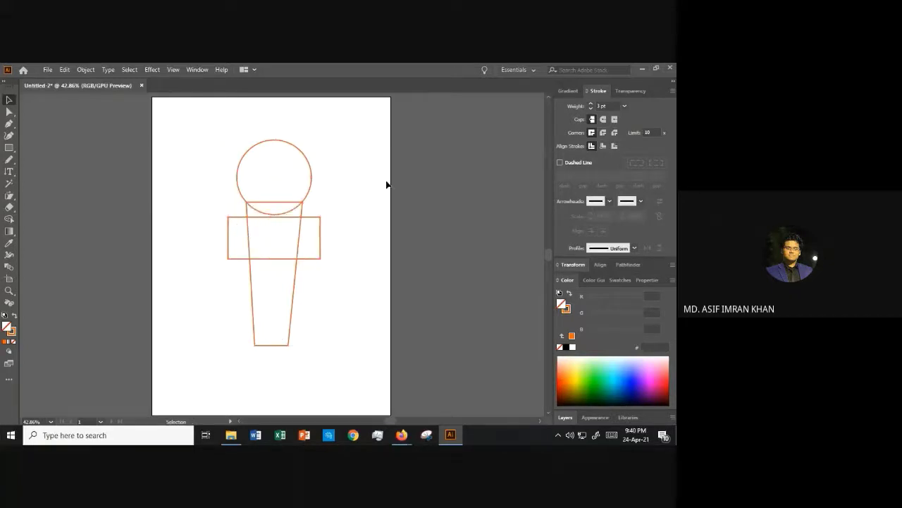
Try the Shape Builder tool on the wide rectangle with only the circle selected
click(253, 151)
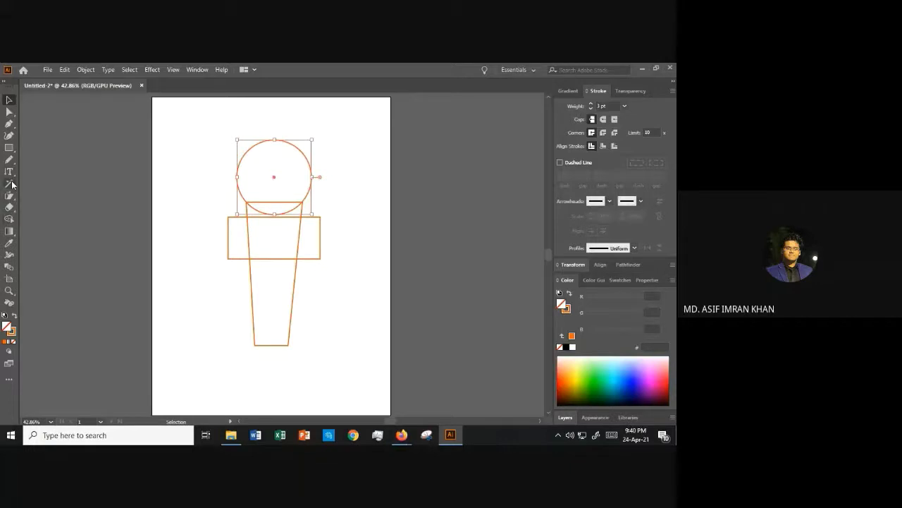
click(9, 218)
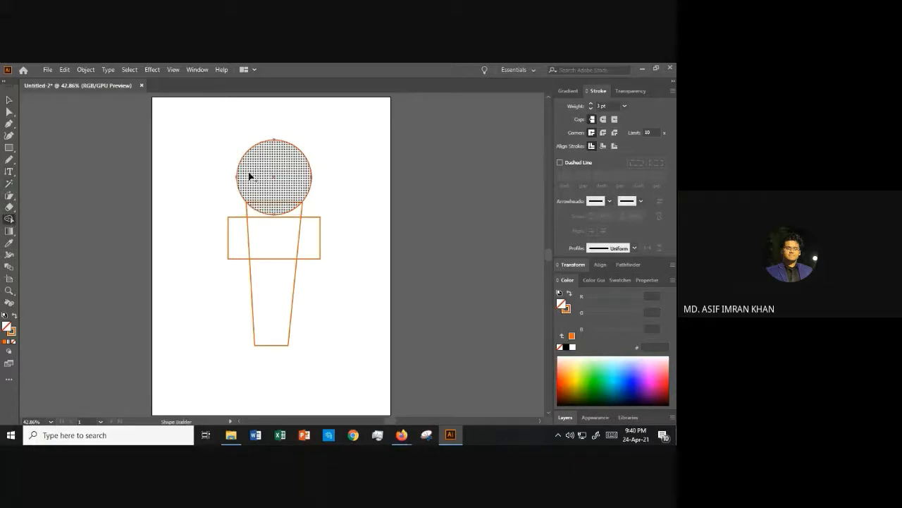
mouse_move(221, 222)
mouse_down()
mouse_move(237, 225)
mouse_move(238, 243)
mouse_up()
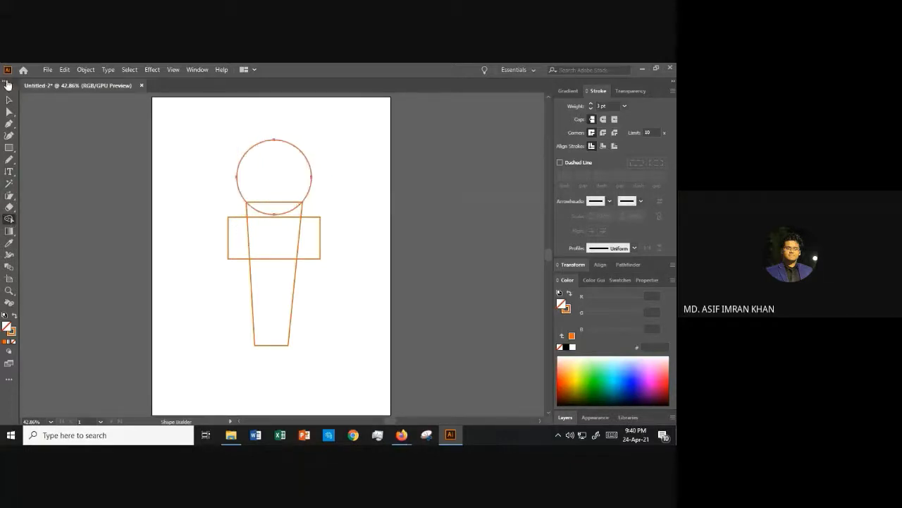
Select all three shapes and merge the circle's inner regions into one full circle with the Shape Builder tool
click(9, 100)
drag(173, 120, 341, 305)
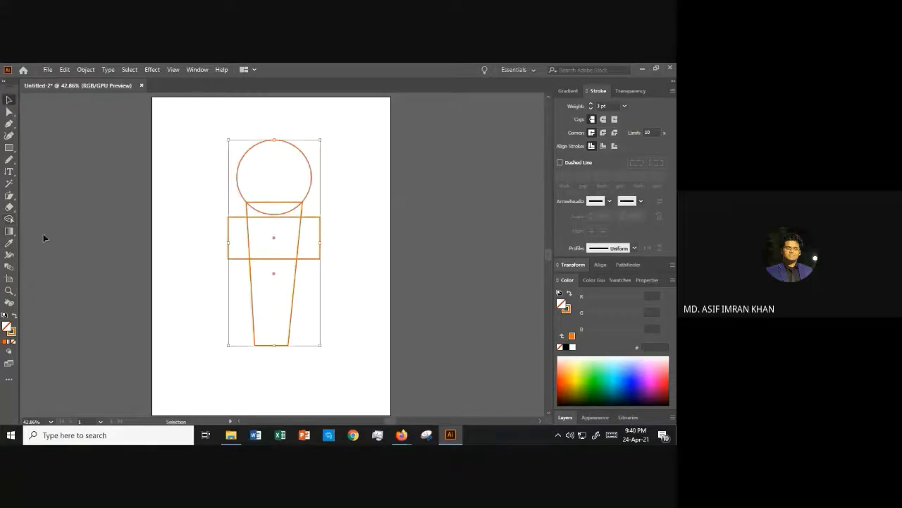
click(9, 219)
mouse_move(270, 188)
mouse_down()
mouse_move(218, 196)
mouse_move(238, 224)
mouse_move(257, 199)
mouse_move(268, 210)
mouse_move(246, 204)
mouse_up()
Select all the artwork and move it toward the artboard's left side
click(9, 99)
key(ctrl+a)
click(238, 217)
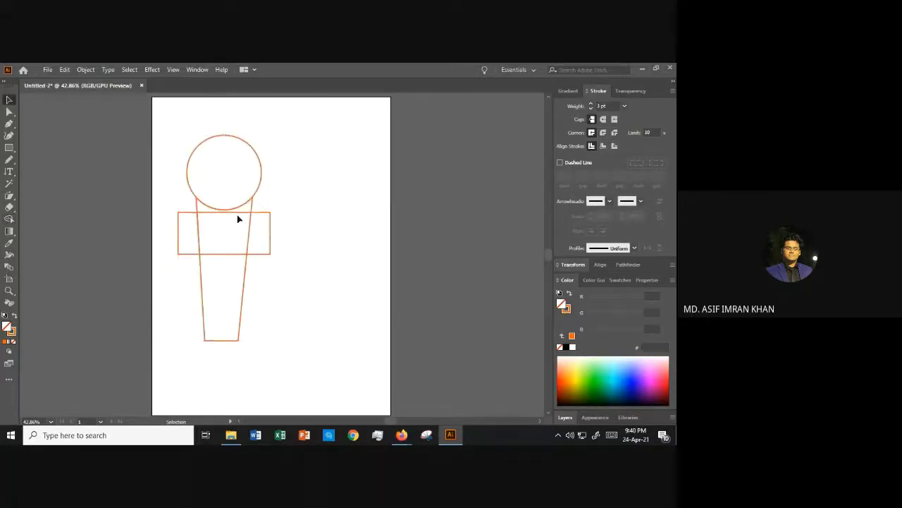
Select all pieces and merge the circle, the neck area below it and the rectangle's central region with Shape Builder
click(209, 206)
shift+click(209, 206)
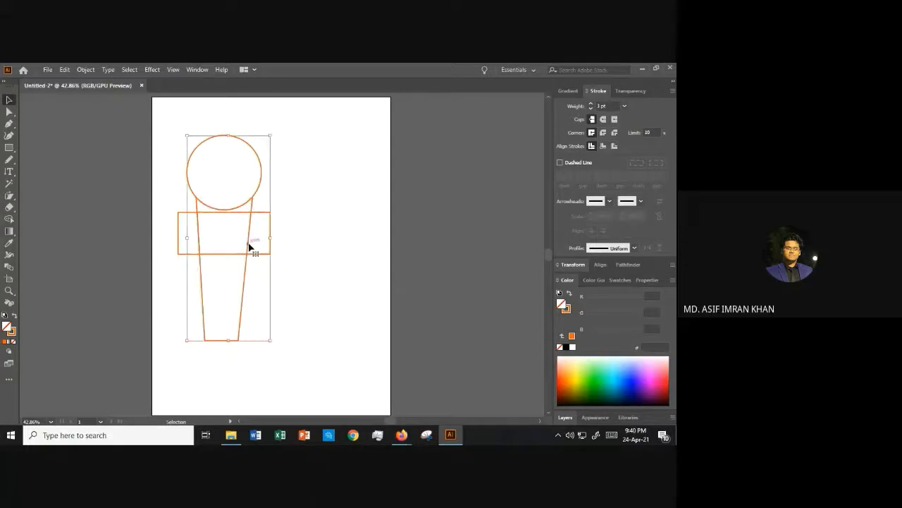
drag(170, 131, 297, 357)
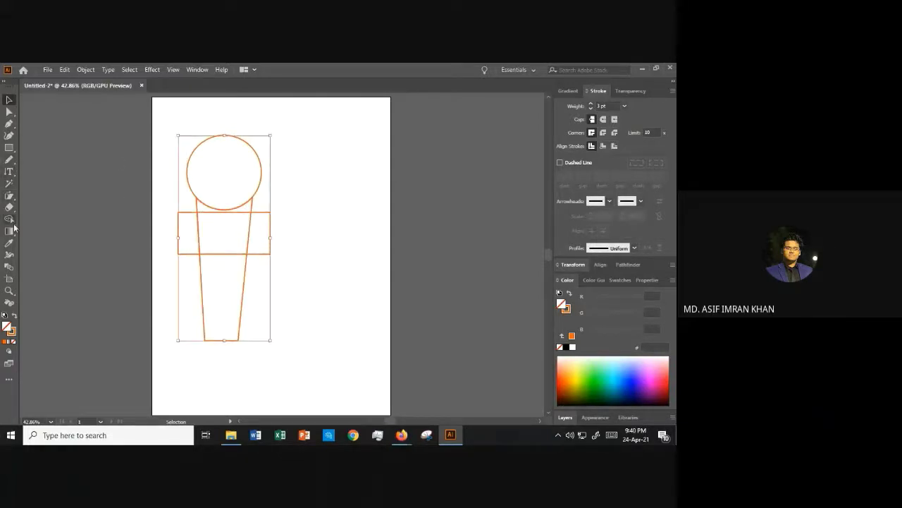
click(9, 219)
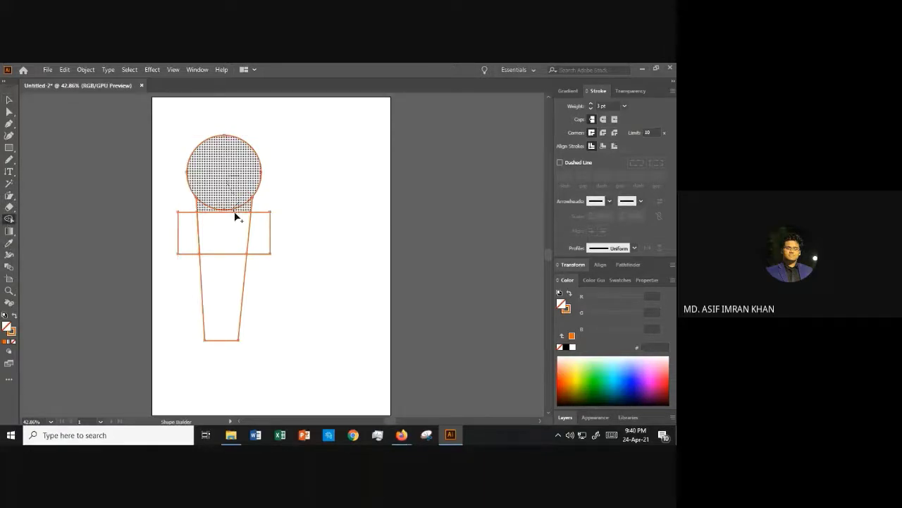
drag(235, 216, 224, 229)
key(v)
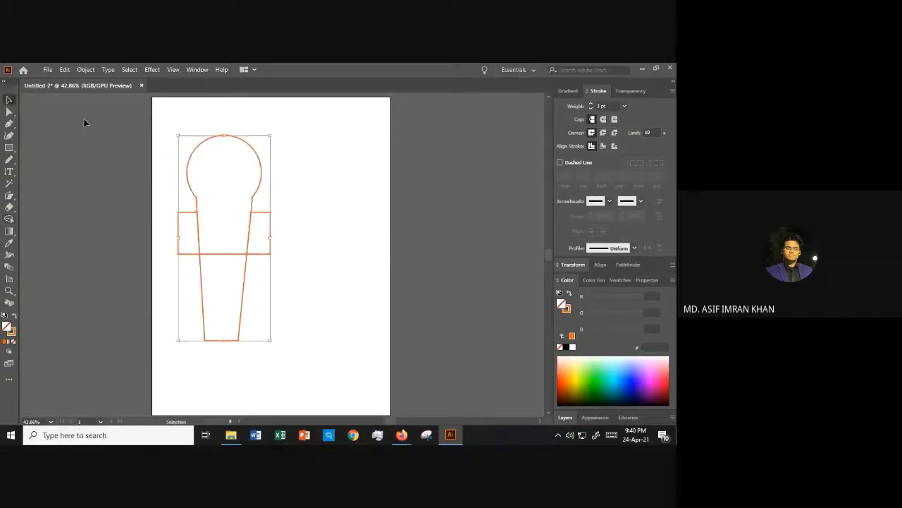
Move the whole artwork to the artboard's right edge and deselect it
drag(203, 143, 322, 141)
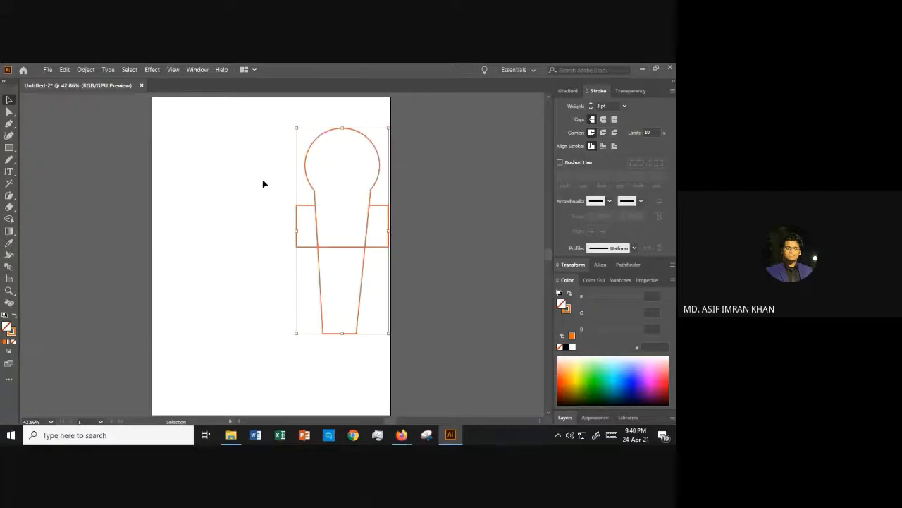
right_click(318, 192)
click(292, 238)
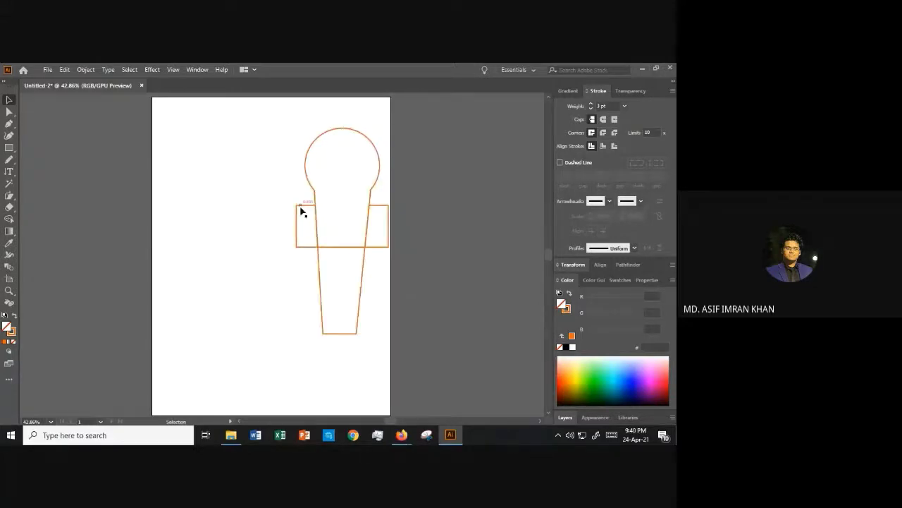
Delete the two leftover side pieces of the wide rectangle, and separate the lower tapered piece from the merged head piece
key(Delete)
click(377, 246)
key(Delete)
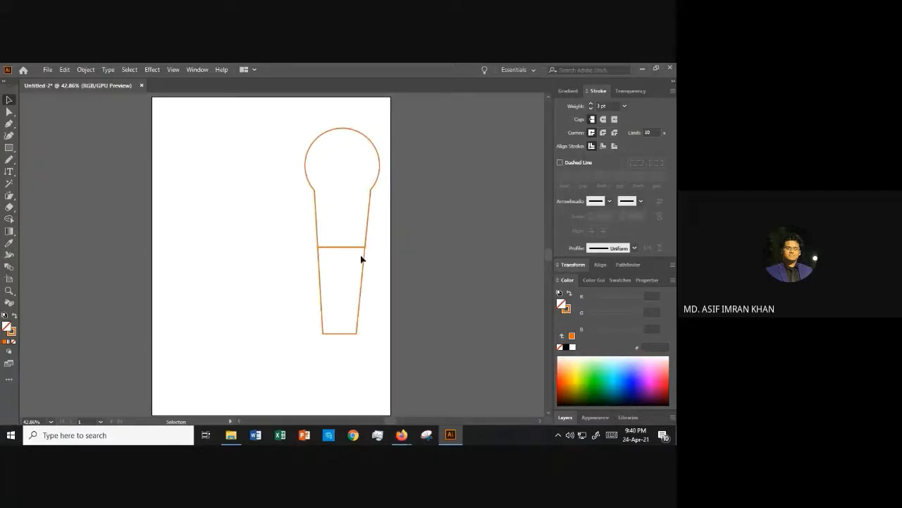
drag(364, 262, 247, 273)
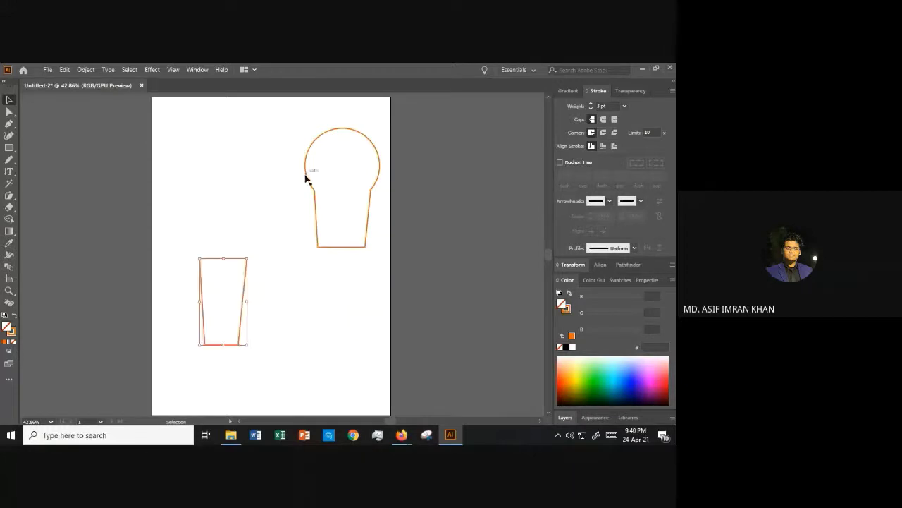
drag(306, 178, 239, 171)
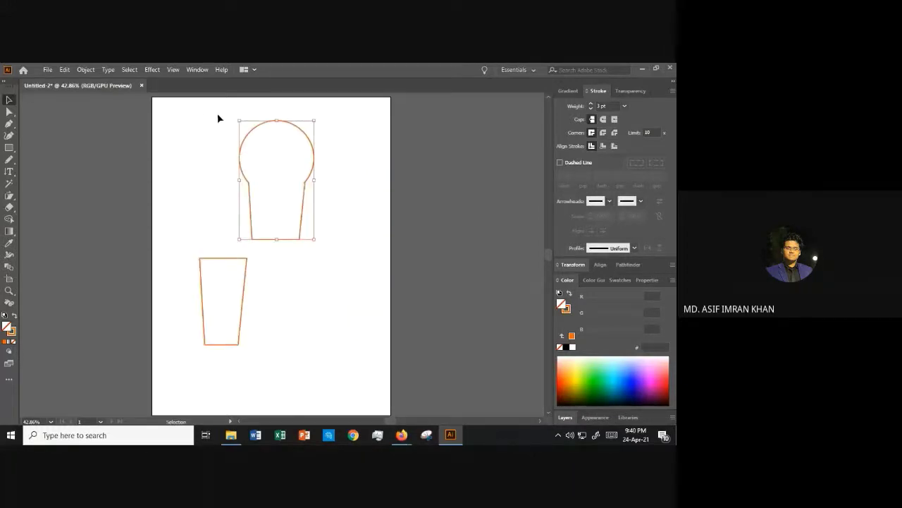
Delete all remaining pieces from the artboard and make the stroke colour active
drag(217, 117, 348, 260)
drag(156, 122, 318, 356)
key(Delete)
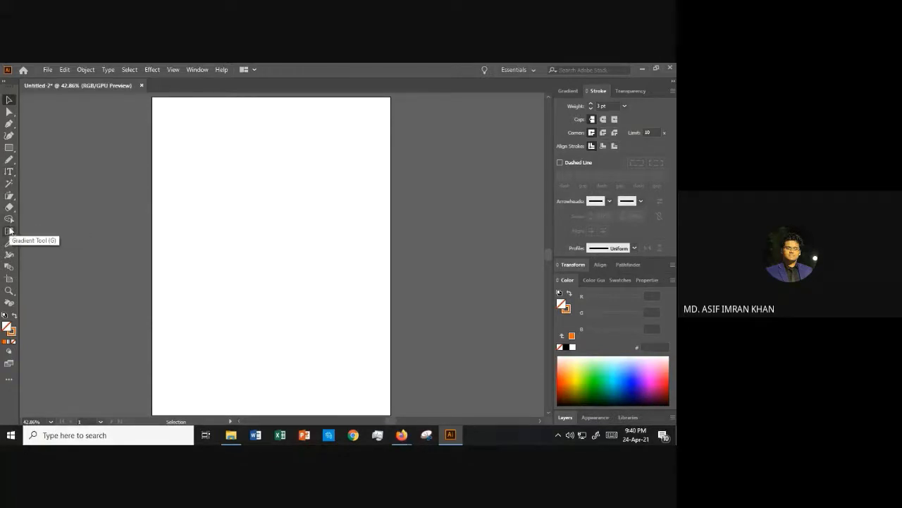
click(11, 331)
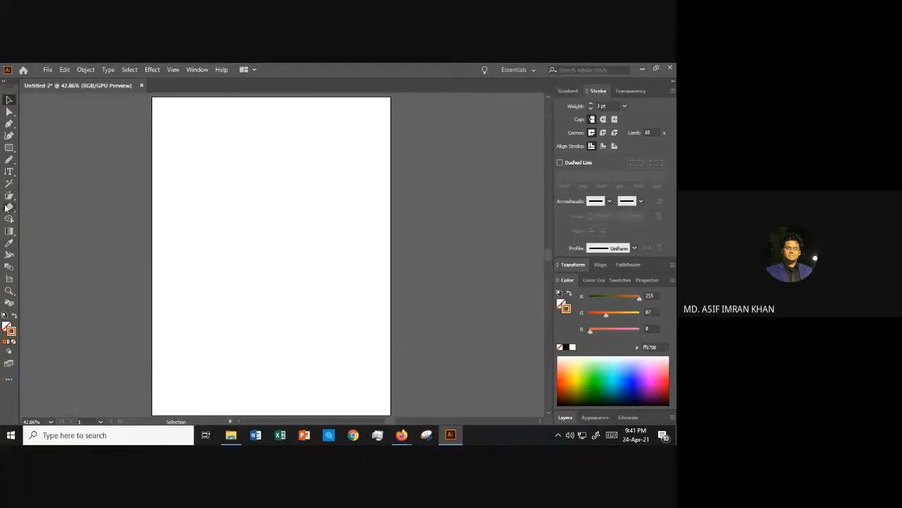
Draw a large rectangle across the upper half of the artboard and swap its colours to an orange fill with no stroke
key(m)
drag(179, 130, 366, 288)
click(13, 315)
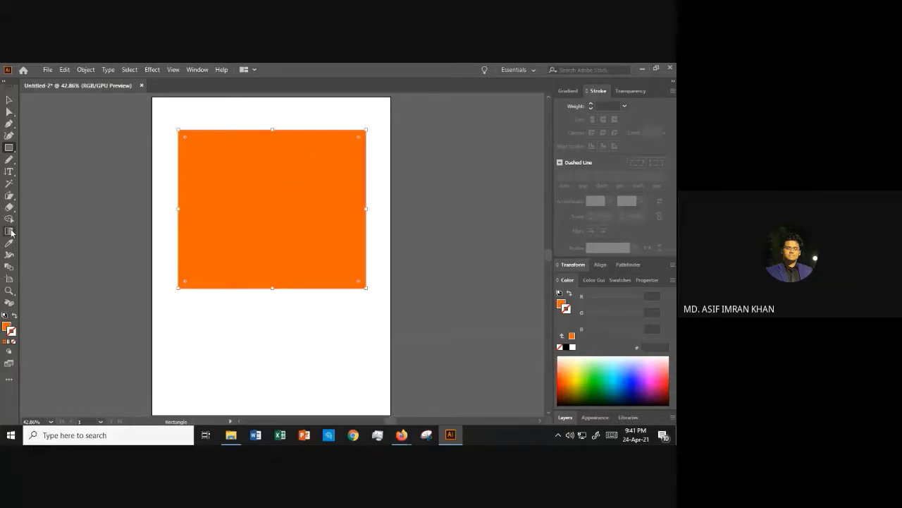
Move the orange rectangle down to about the middle of the artboard
click(10, 231)
key(v)
click(215, 185)
key(g)
key(v)
click(63, 191)
drag(216, 179, 220, 223)
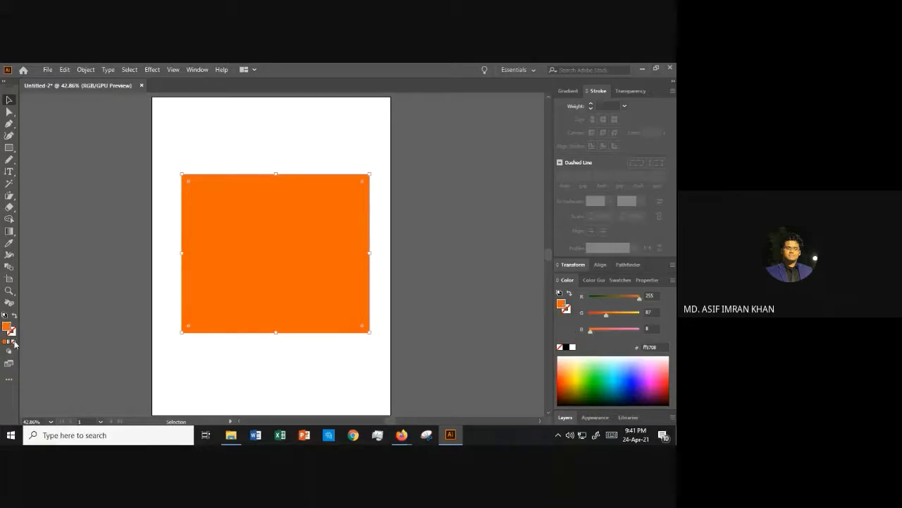
Replace the rectangle's solid orange fill with a white-to-black linear gradient and activate the Gradient tool on it
click(13, 341)
click(9, 230)
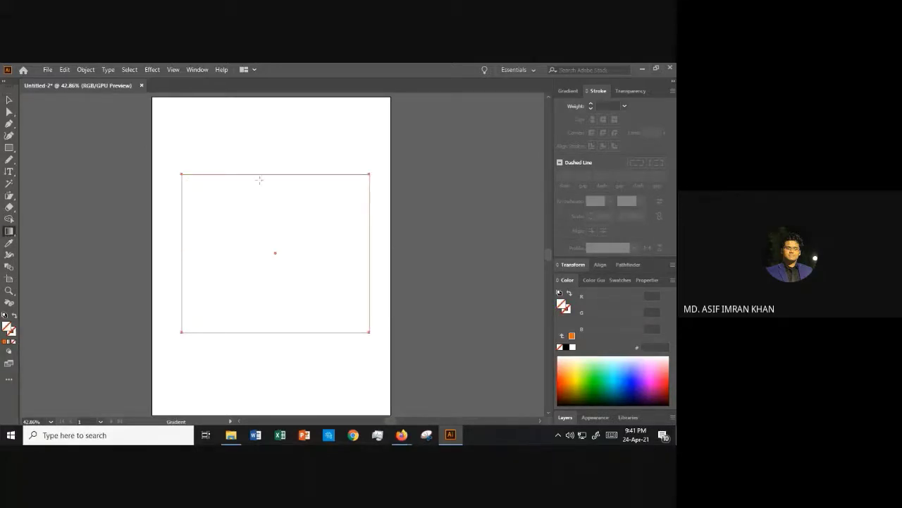
key(v)
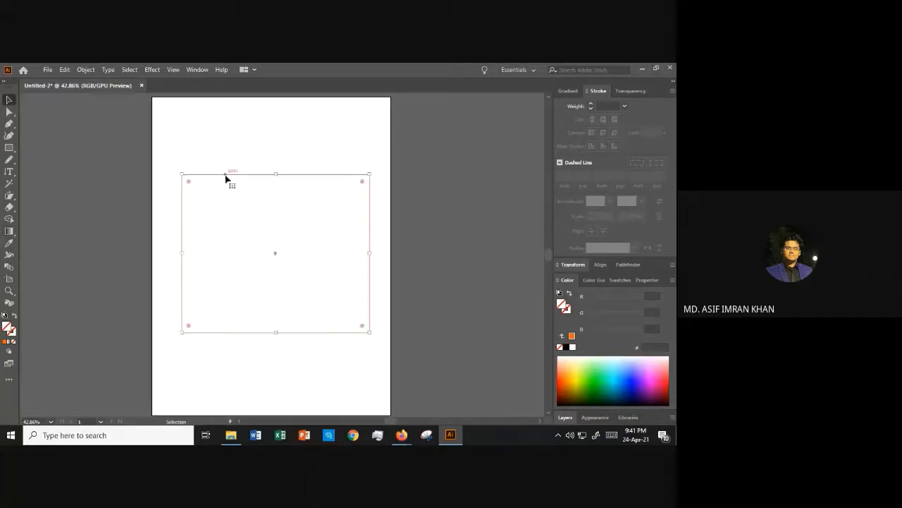
click(8, 342)
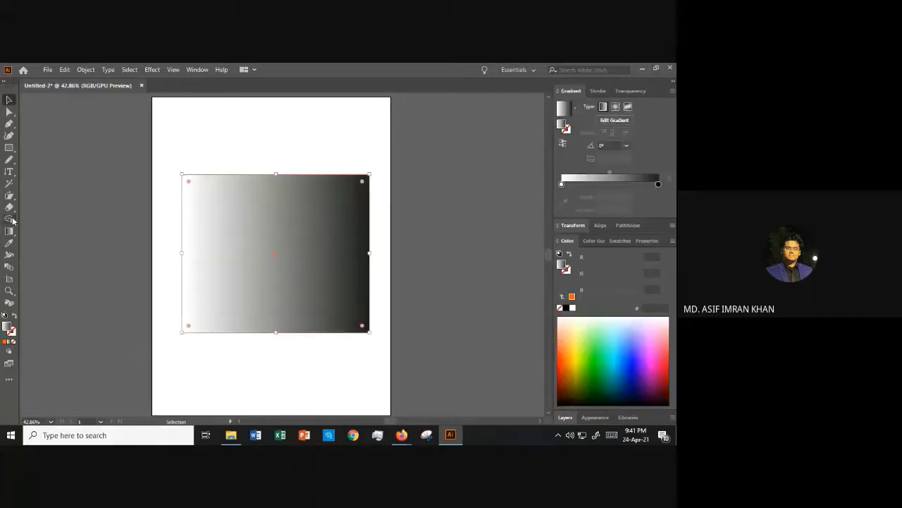
click(9, 231)
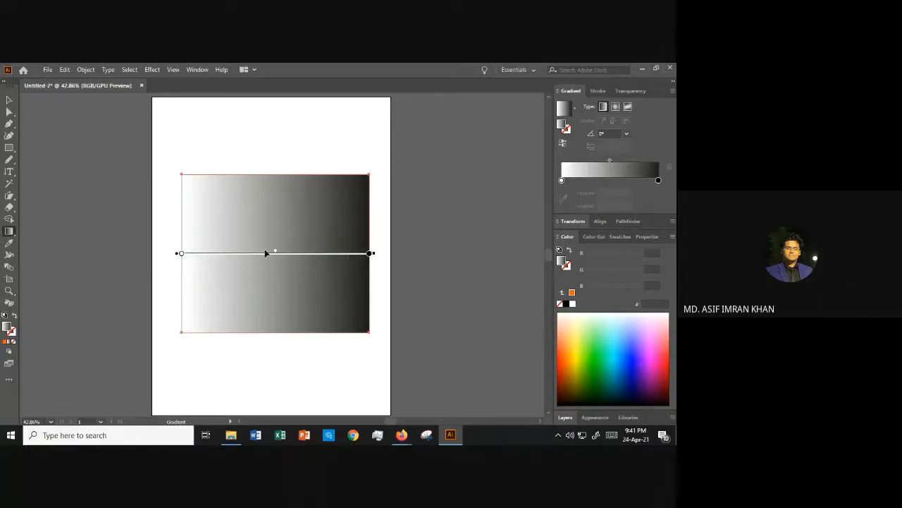
Shift the linear gradient's midpoint towards the black end and rotate the gradient to about 17.4°
mouse_move(274, 254)
mouse_down()
mouse_move(240, 252)
mouse_move(302, 254)
mouse_up()
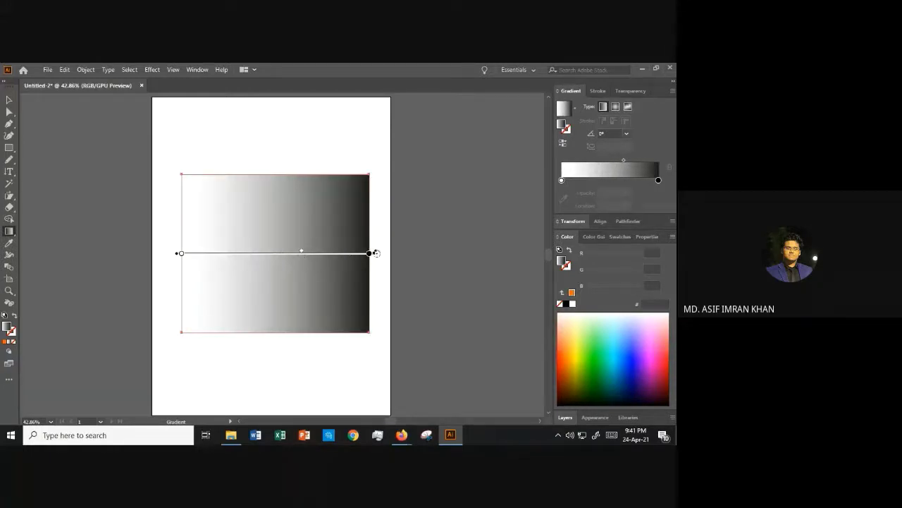
mouse_move(379, 252)
mouse_down()
mouse_move(378, 211)
mouse_move(379, 228)
mouse_up()
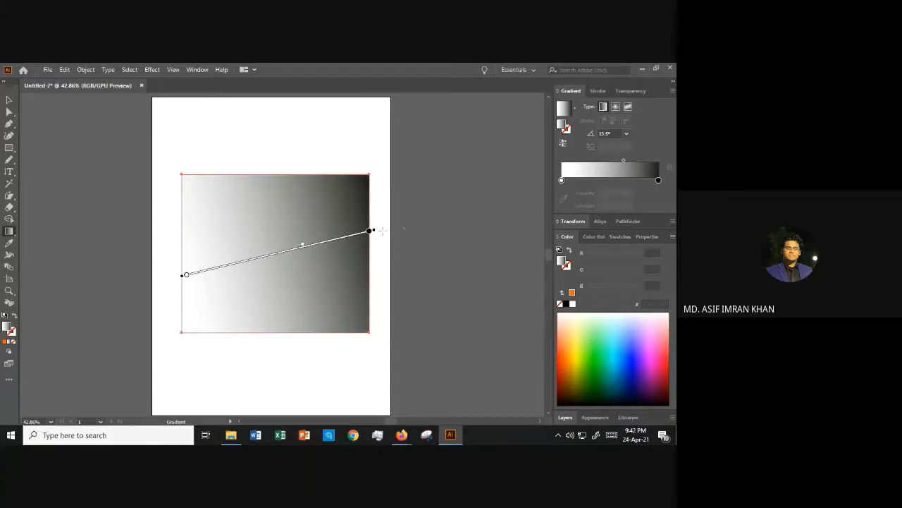
drag(379, 229, 379, 214)
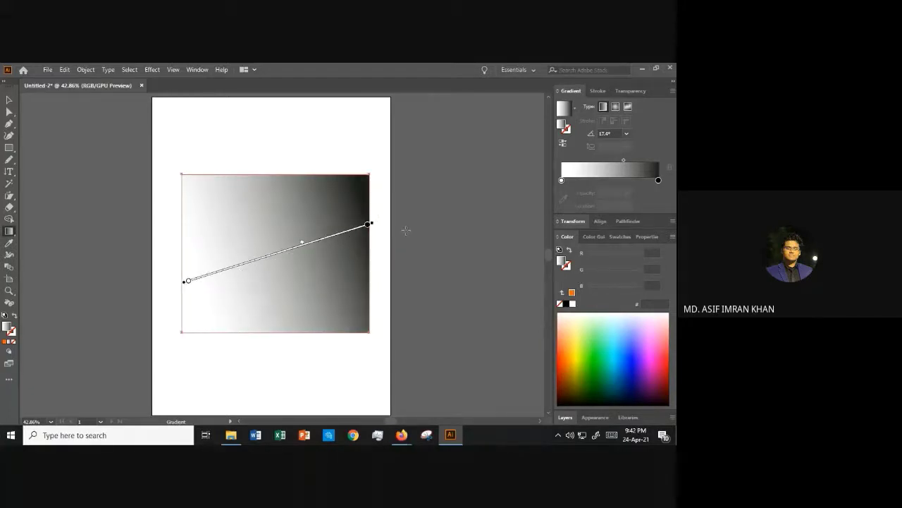
Change the rectangle's gradient to radial, enlarge its radius slightly, and return to the Selection tool
click(615, 107)
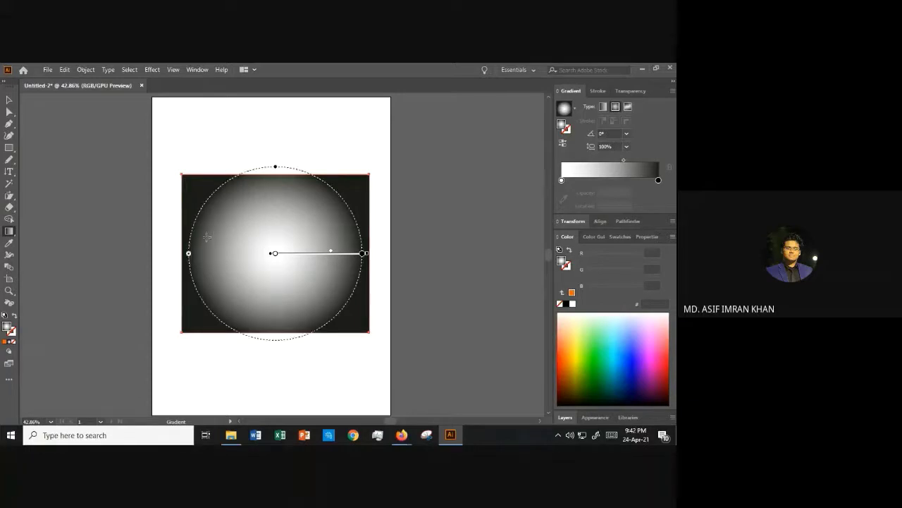
mouse_move(368, 258)
mouse_down()
mouse_move(395, 258)
mouse_move(348, 262)
mouse_move(368, 259)
mouse_up()
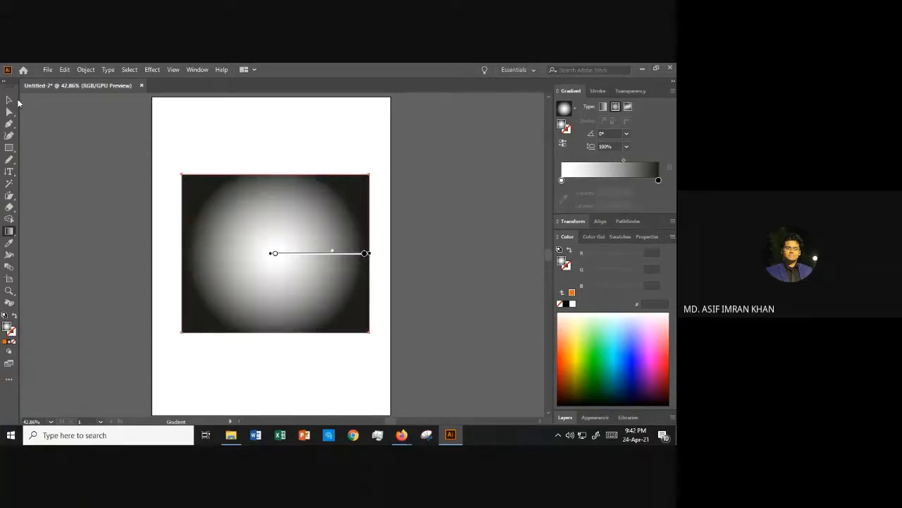
click(9, 100)
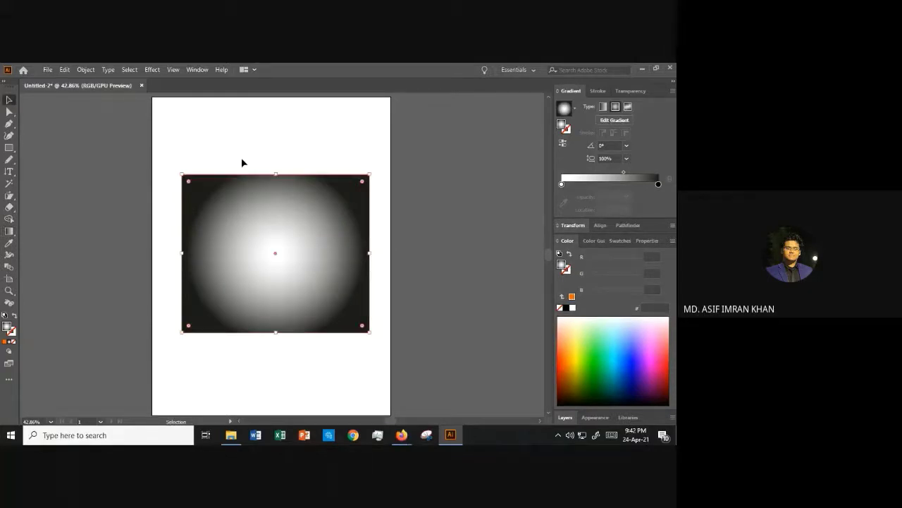
Change the rectangle's fill to a freeform gradient in Points mode and open it for editing
click(628, 108)
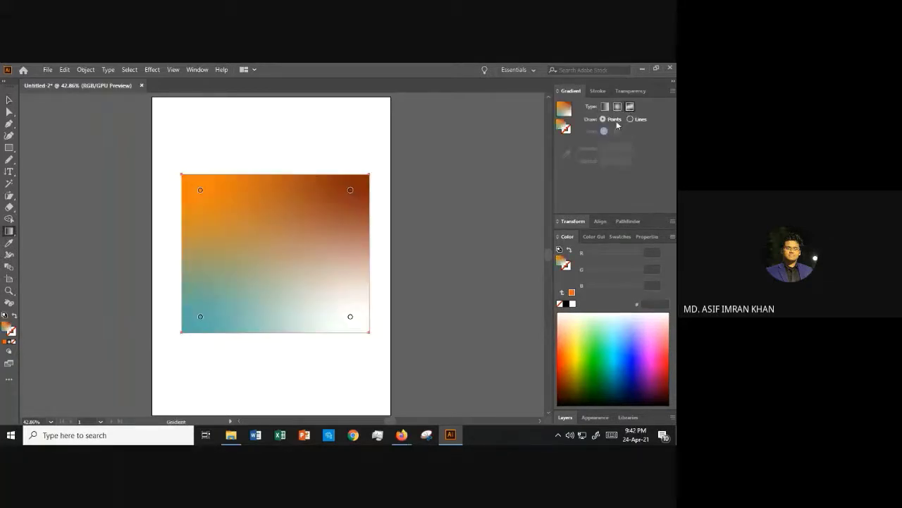
click(9, 100)
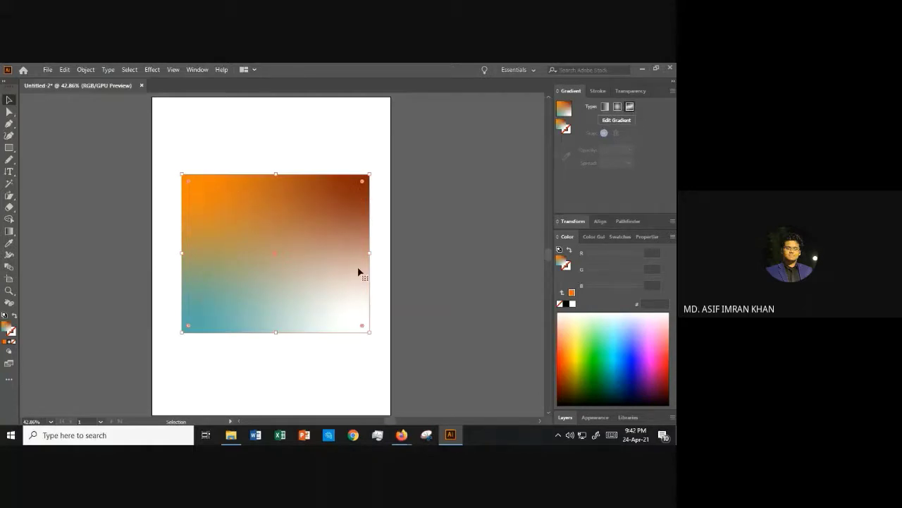
click(619, 121)
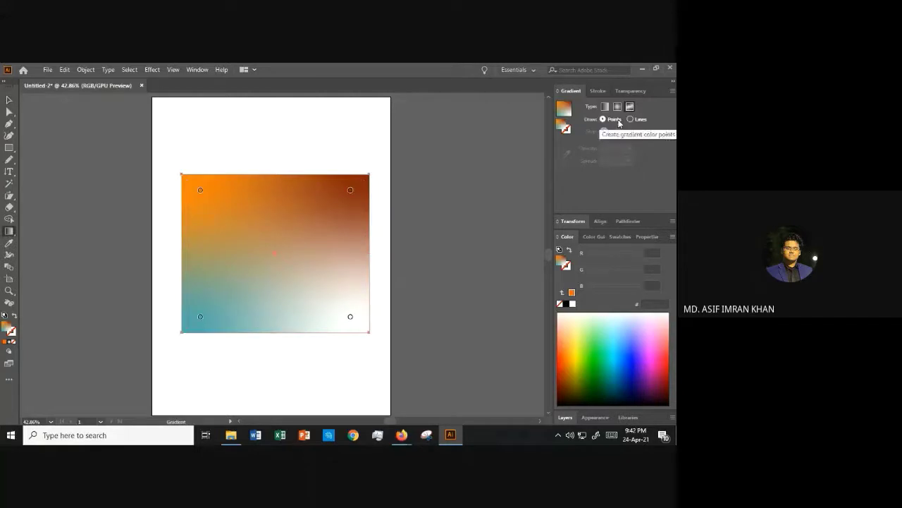
Recolour the freeform gradient's upper-left colour point to blue #0a62c1
click(200, 191)
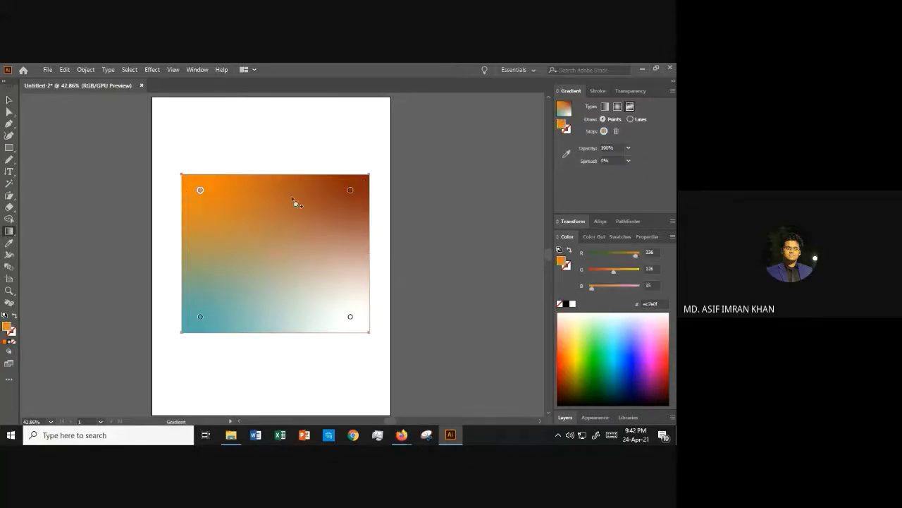
click(350, 189)
click(200, 190)
double_click(562, 125)
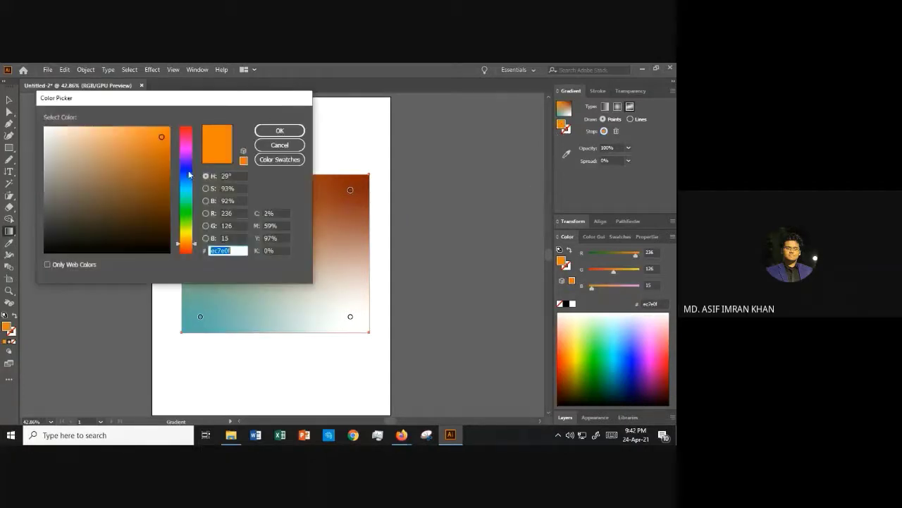
click(279, 145)
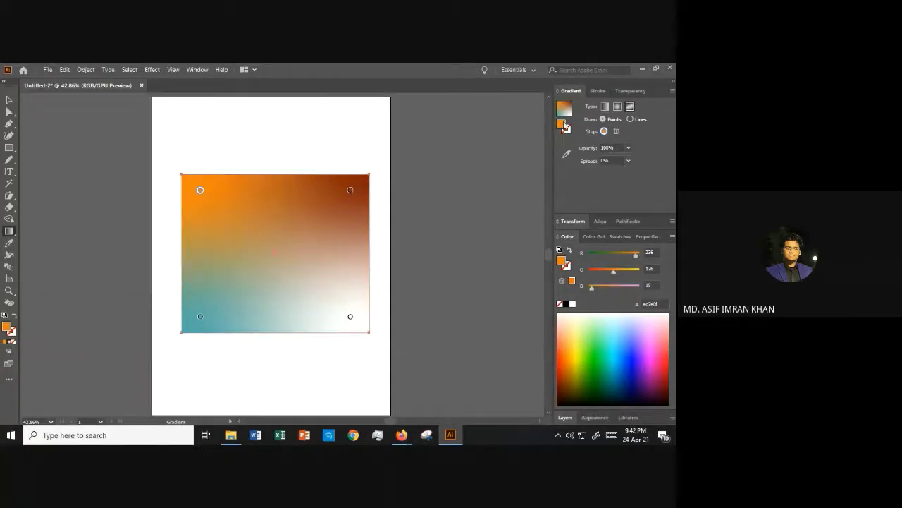
double_click(562, 124)
drag(187, 106, 236, 124)
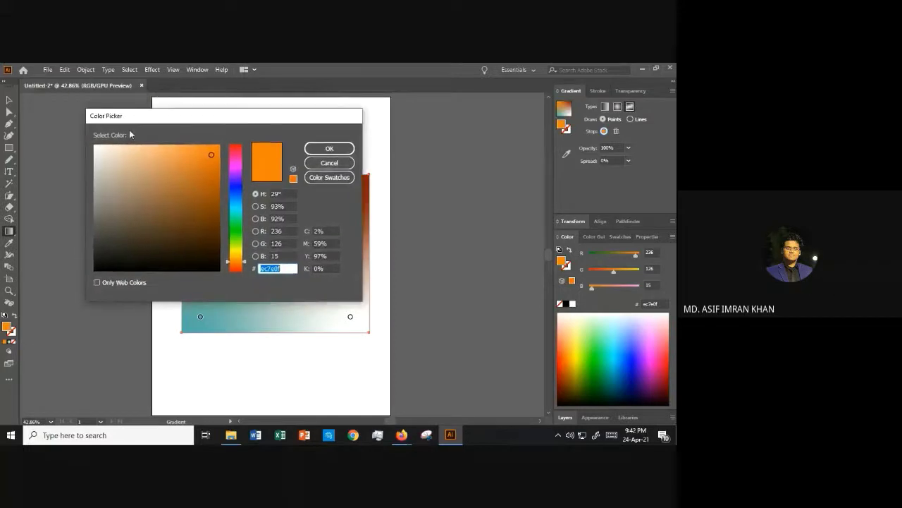
mouse_move(235, 198)
mouse_down()
mouse_move(242, 195)
mouse_move(235, 230)
mouse_move(244, 201)
mouse_up()
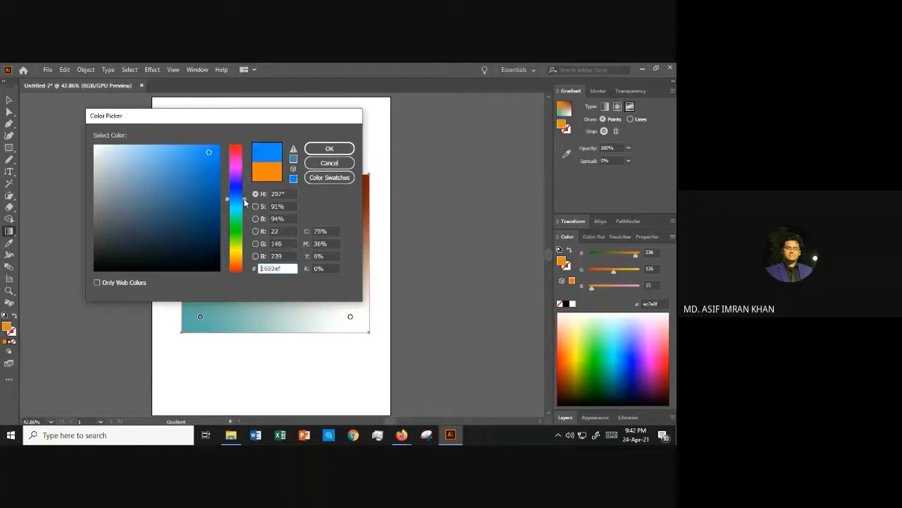
drag(212, 174, 214, 175)
click(329, 148)
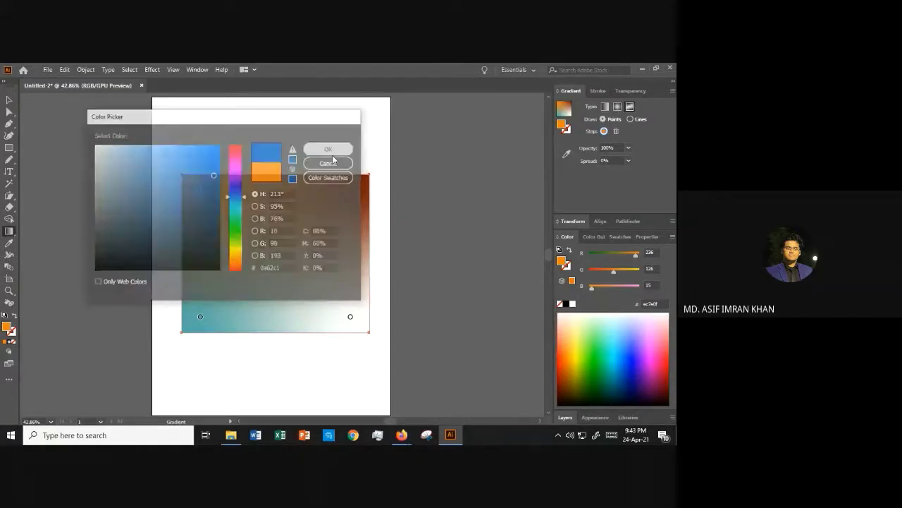
Recolour the gradient's upper-right colour point to a bright purple
click(350, 190)
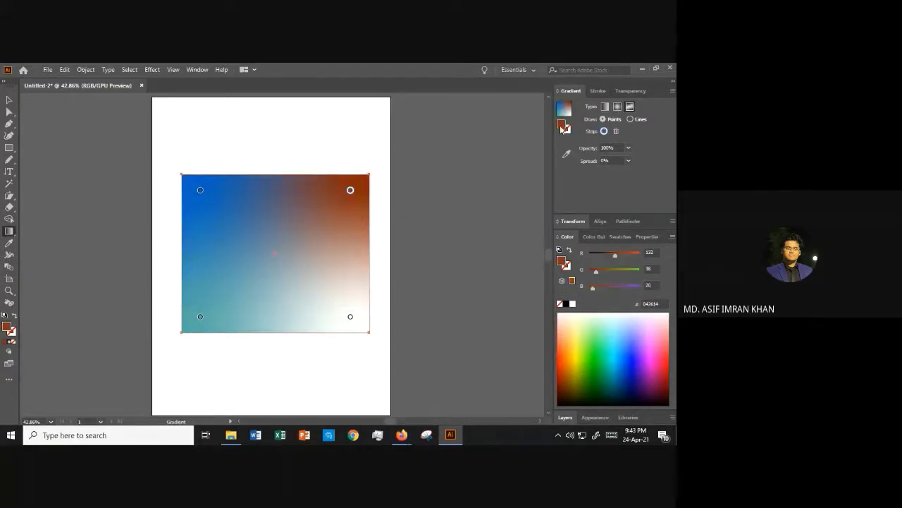
double_click(562, 126)
drag(239, 210, 239, 177)
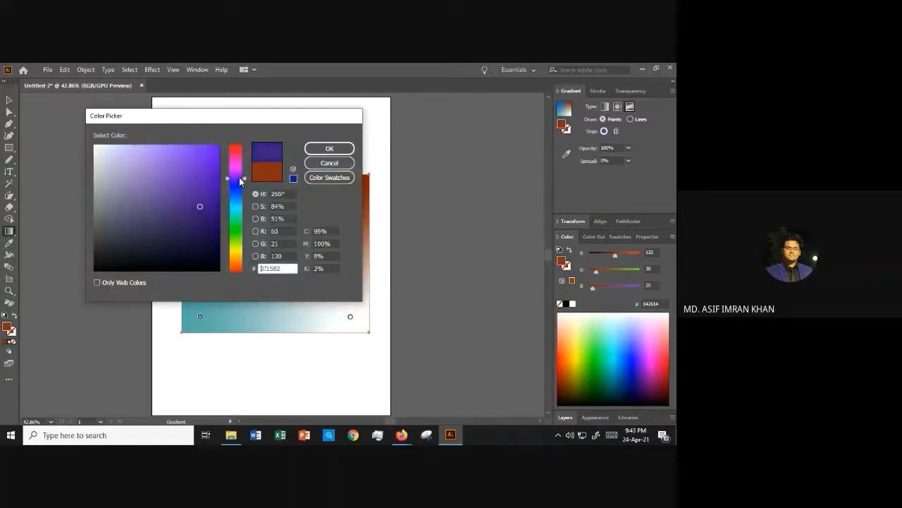
click(200, 169)
click(330, 148)
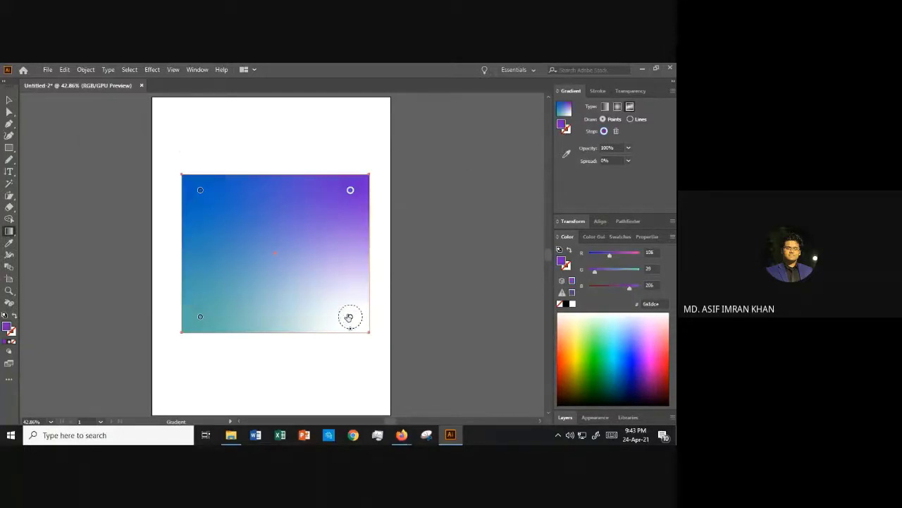
Recolour the gradient's lower-right colour point to dark navy #05103a
click(350, 317)
double_click(562, 126)
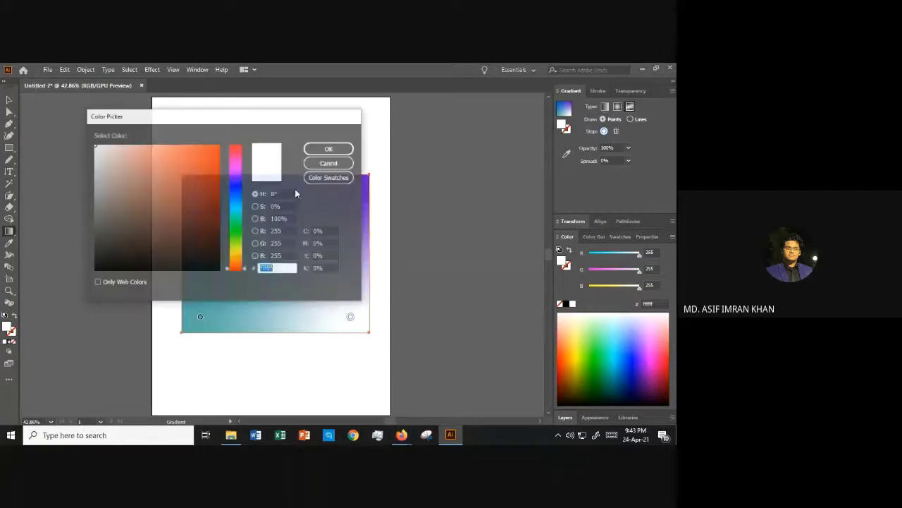
click(239, 192)
click(209, 243)
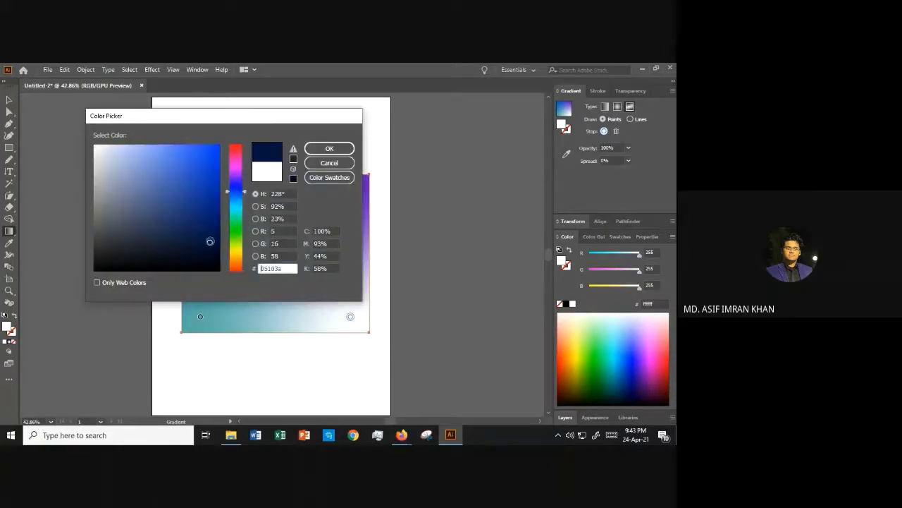
click(330, 148)
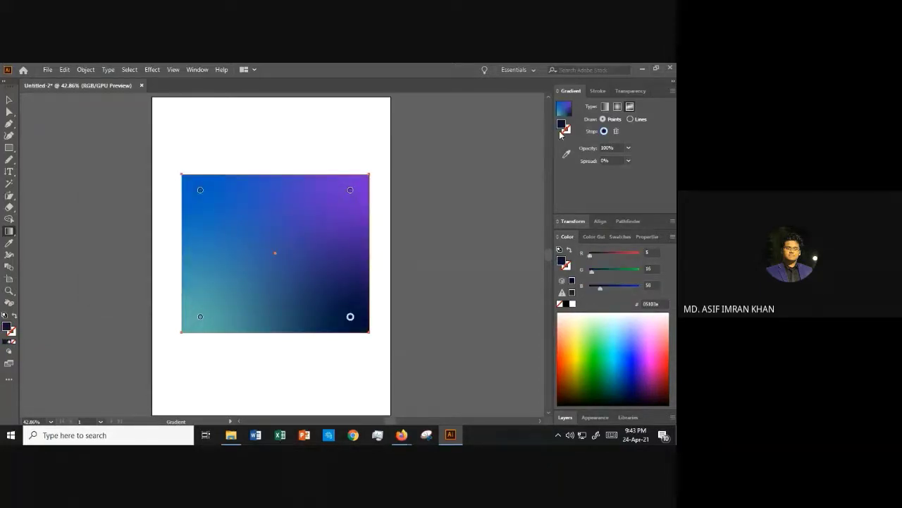
Recolour the lower-left colour point with purple sampled near the rectangle's upper-right corner, and return to the Selection tool
double_click(201, 317)
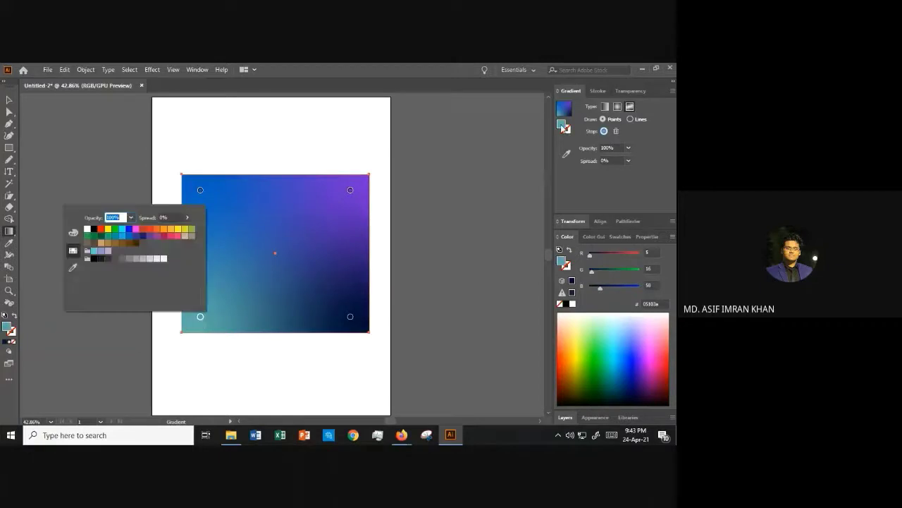
key(Escape)
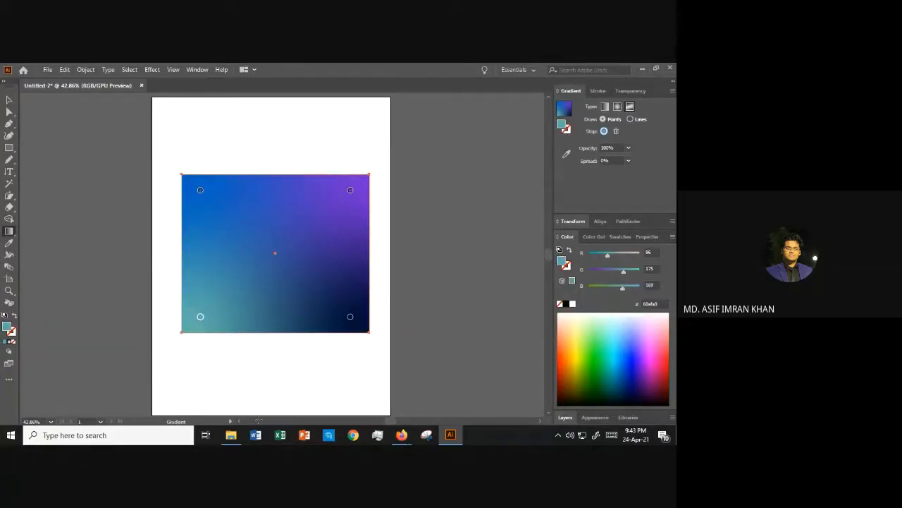
click(566, 154)
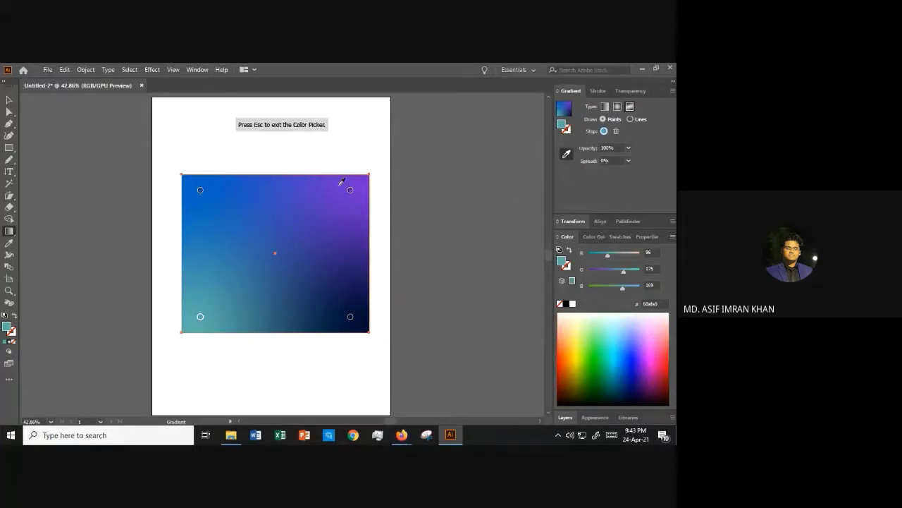
click(342, 182)
click(9, 101)
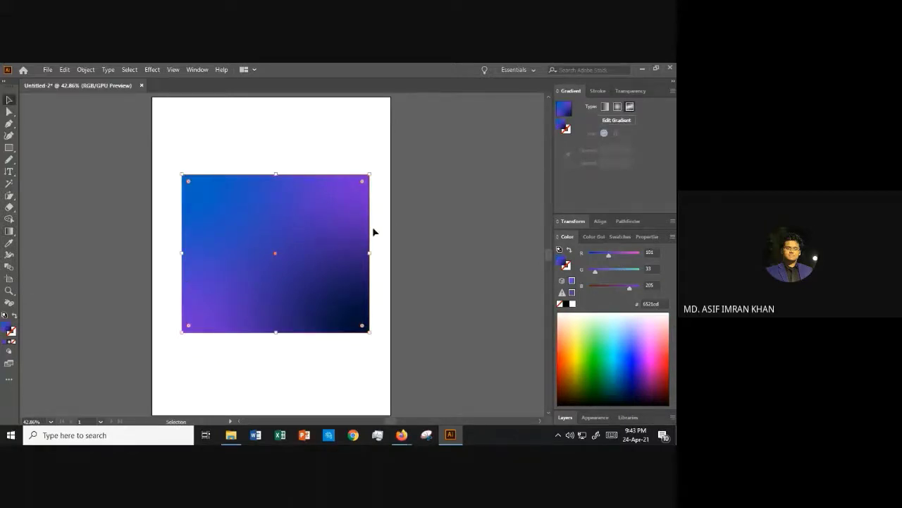
Reopen the gradient for editing, move both left colour points inward, and try the navy point further inward before returning it to its corner
click(617, 120)
click(202, 317)
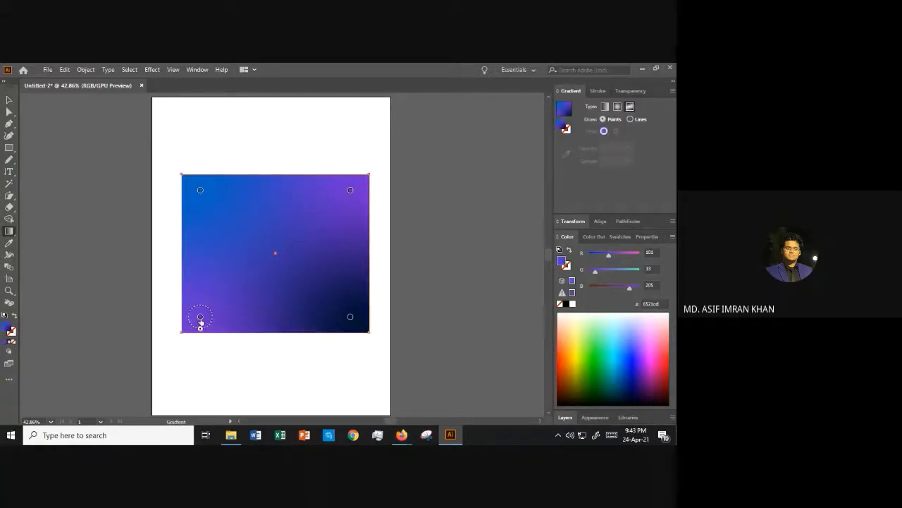
drag(202, 318, 235, 266)
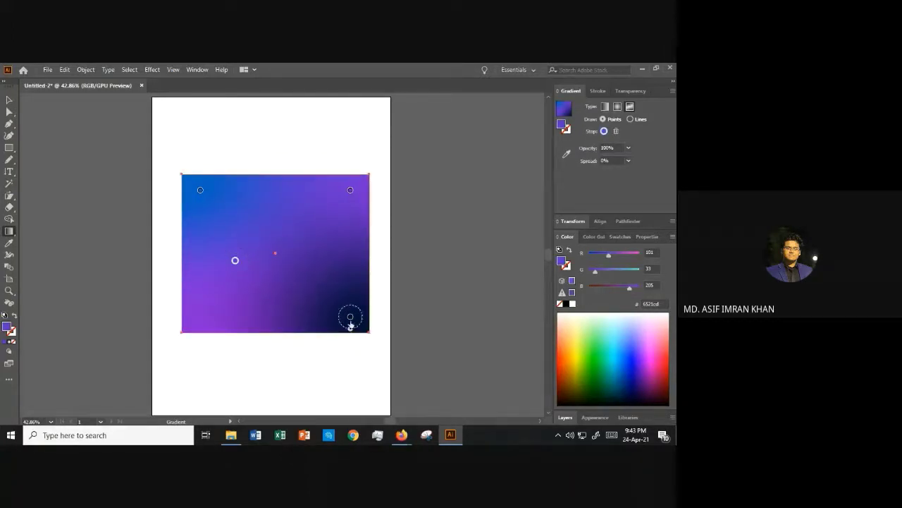
drag(351, 317, 322, 276)
drag(201, 190, 244, 207)
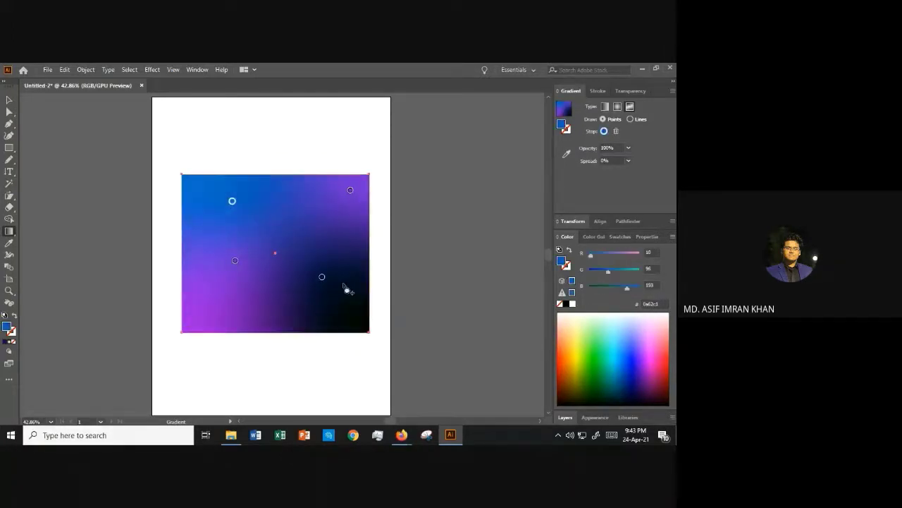
drag(322, 277, 350, 317)
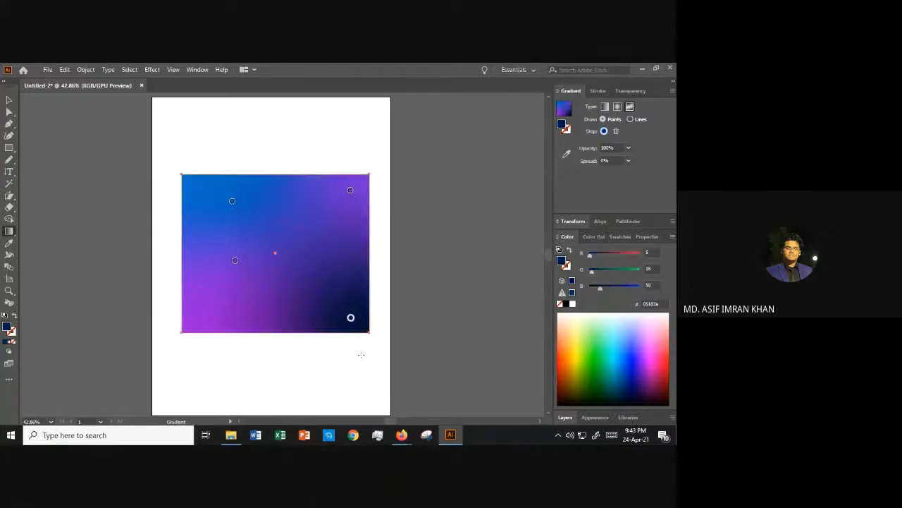
Move the gradient's lower-left colour point slightly down, the upper-right point inward, and the blue point to the rectangle's upper-left corner
click(235, 260)
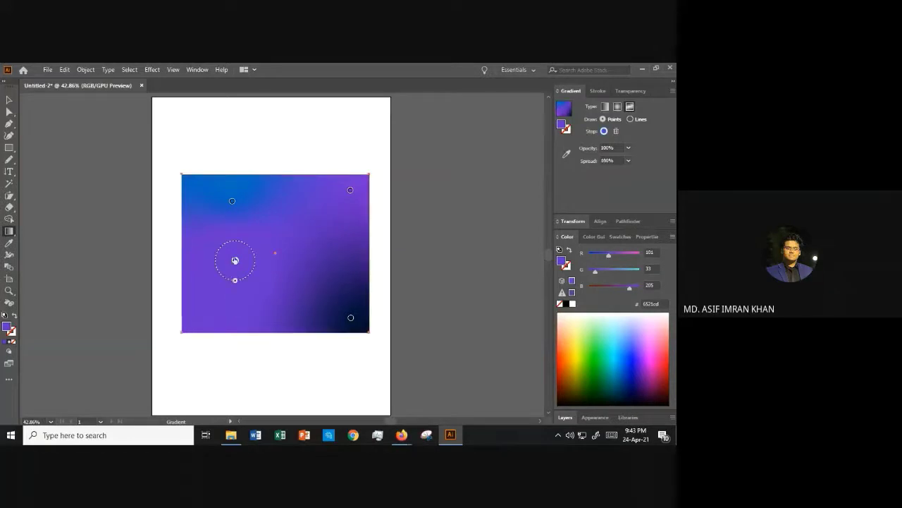
drag(235, 261, 229, 270)
click(351, 190)
drag(351, 191, 334, 205)
drag(232, 201, 194, 188)
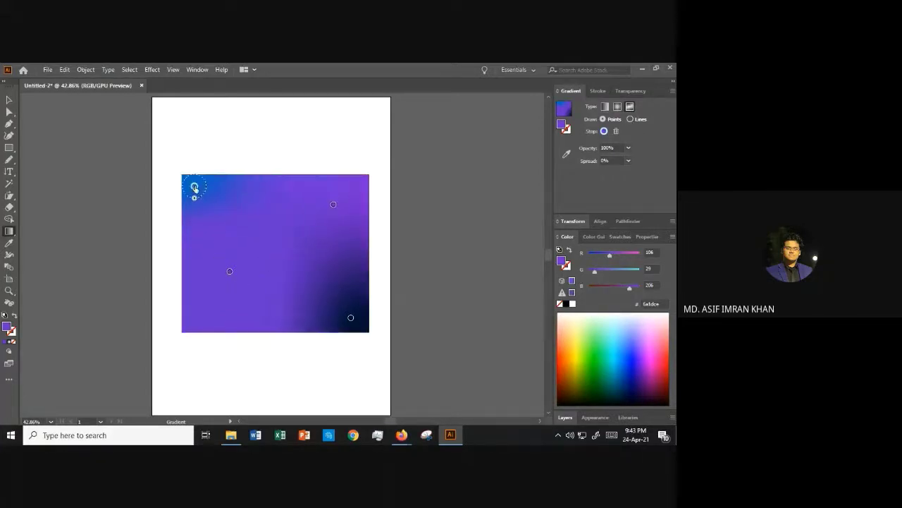
Switch the freeform gradient to Lines, connect the upper-right and lower-left colour points with a line, and return to the Selection tool
click(631, 120)
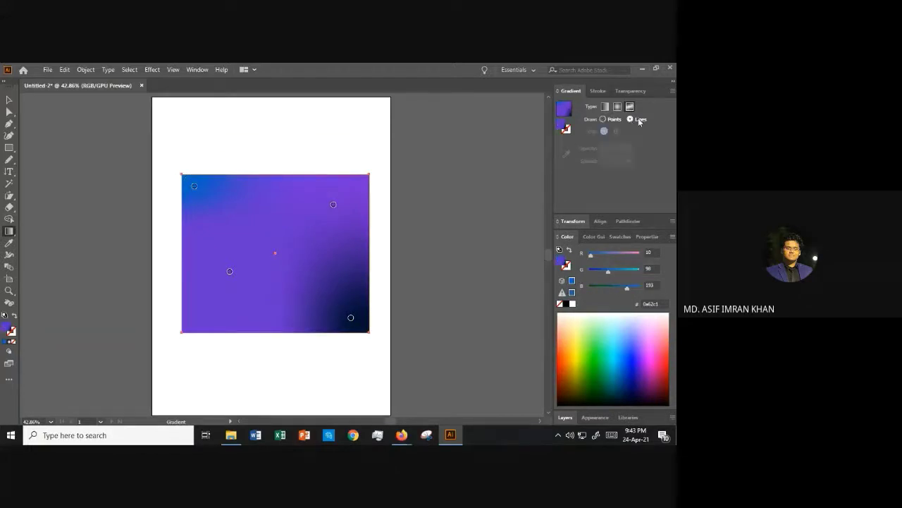
click(332, 207)
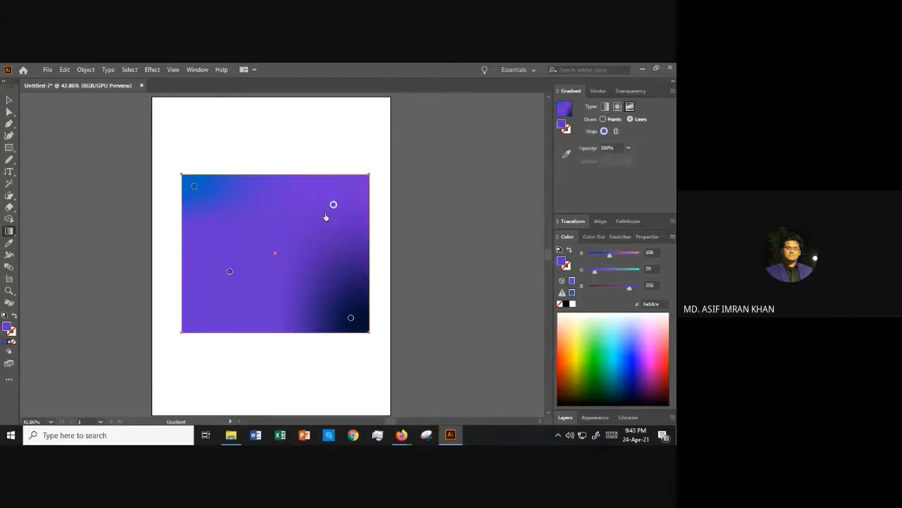
click(229, 274)
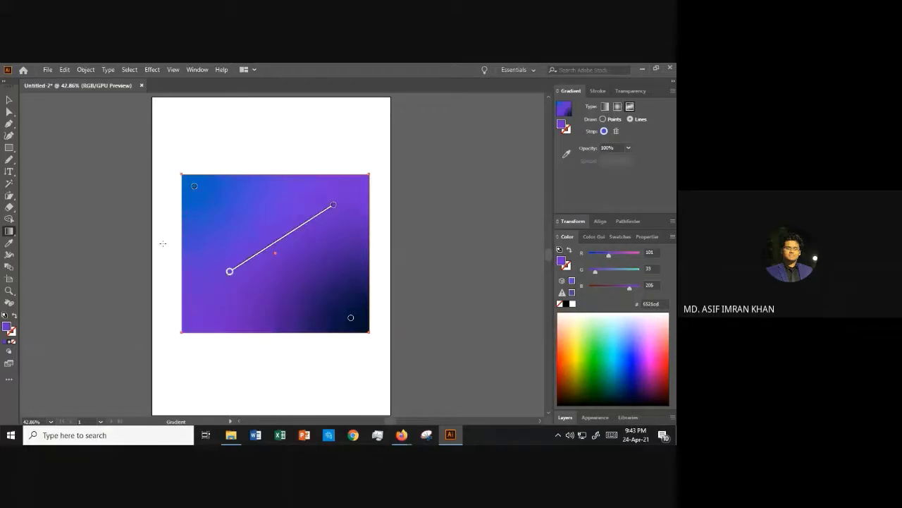
key(v)
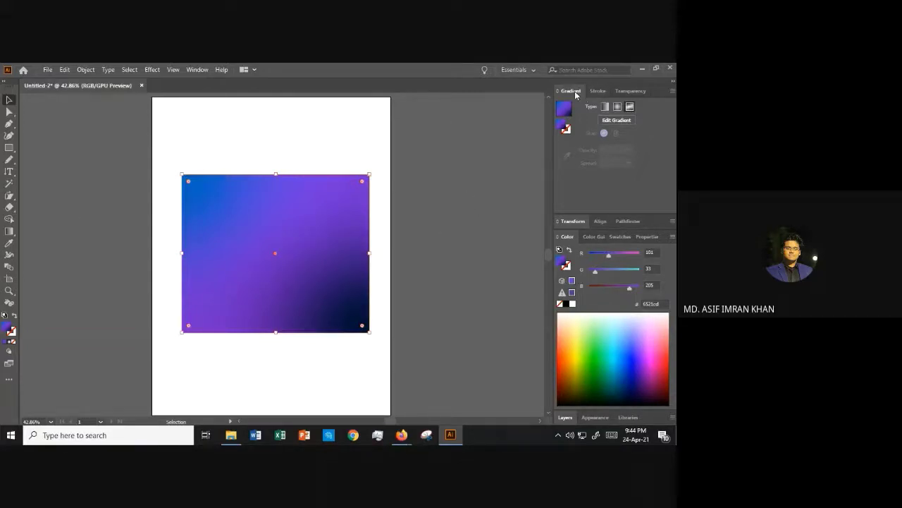
Delete the gradient-filled rectangle from the artboard
key(Delete)
click(197, 69)
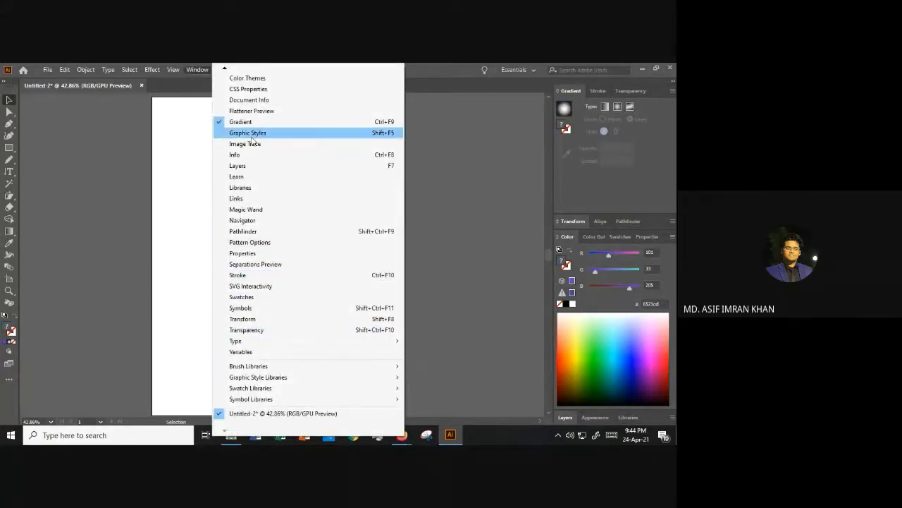
click(96, 126)
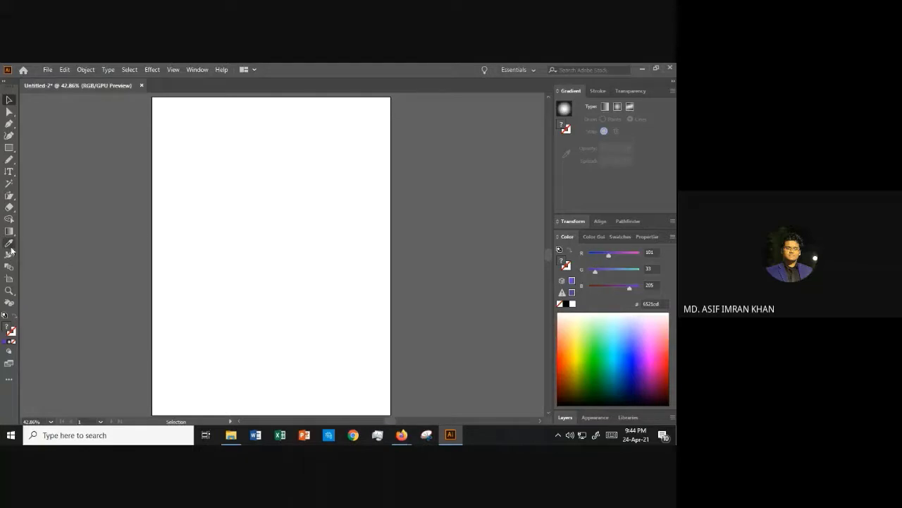
Draw a rectangle in the artboard's upper-left area and fill it with blue #2200bb
click(8, 148)
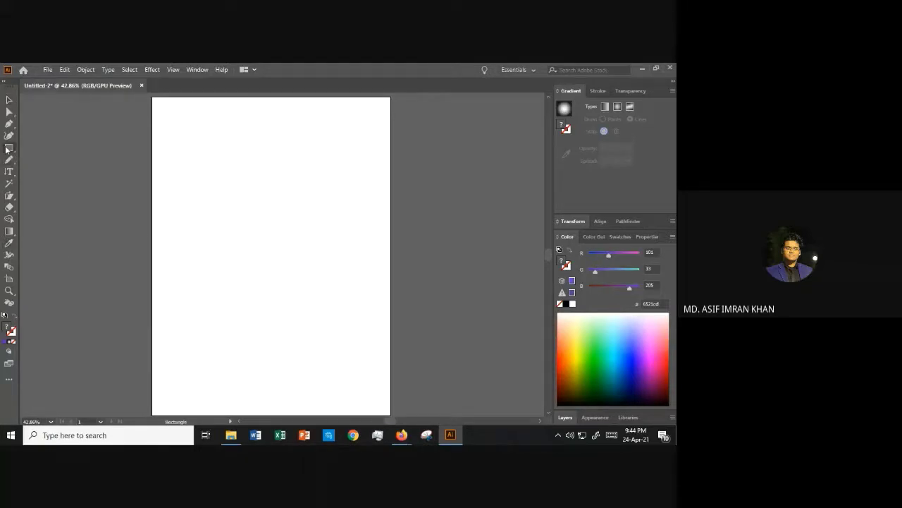
drag(171, 117, 280, 185)
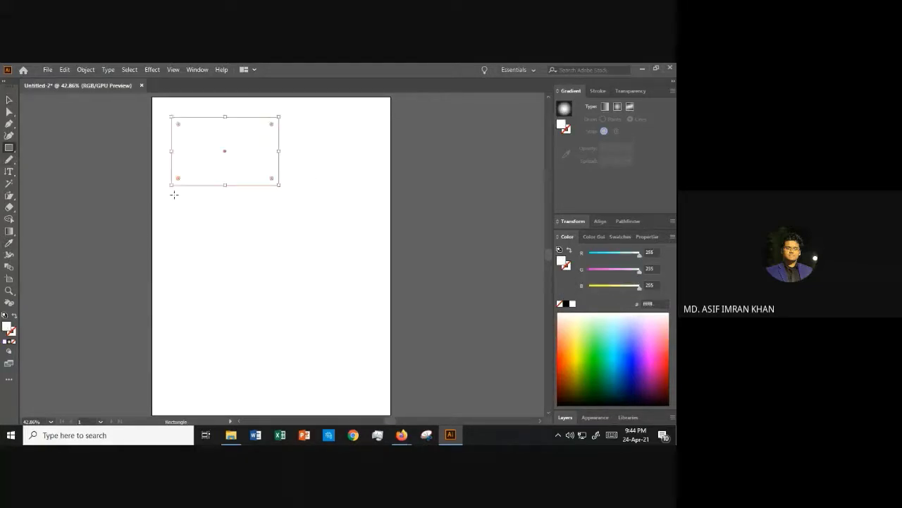
click(664, 385)
key(v)
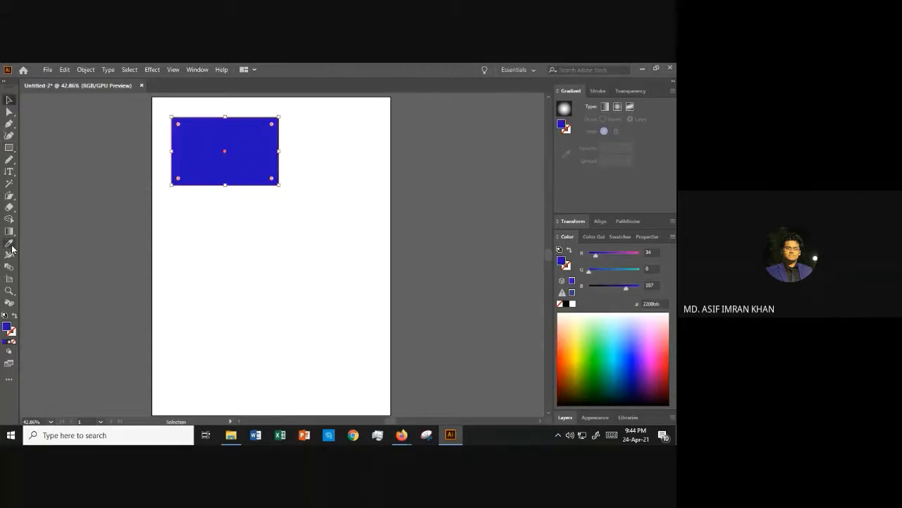
Give the blue rectangle a red #d90034 stroke with a weight of 8 pt and deselect it
click(10, 333)
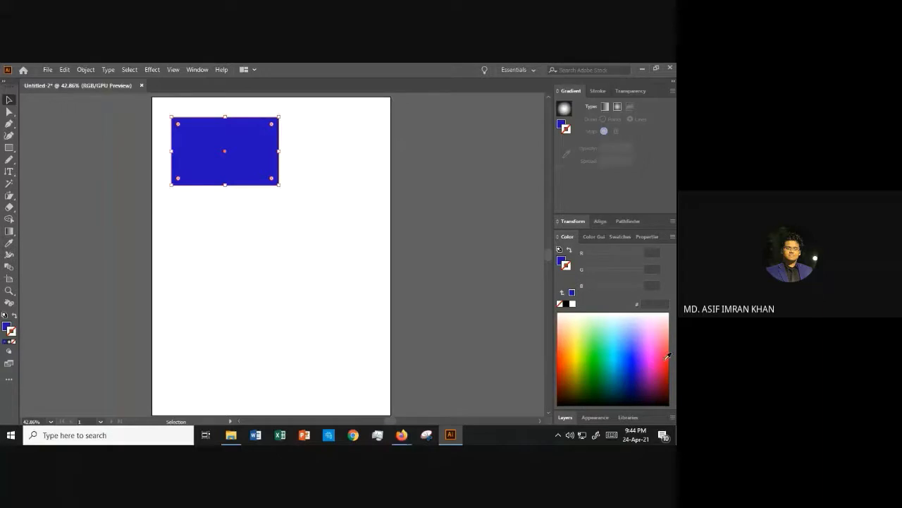
click(665, 356)
click(597, 91)
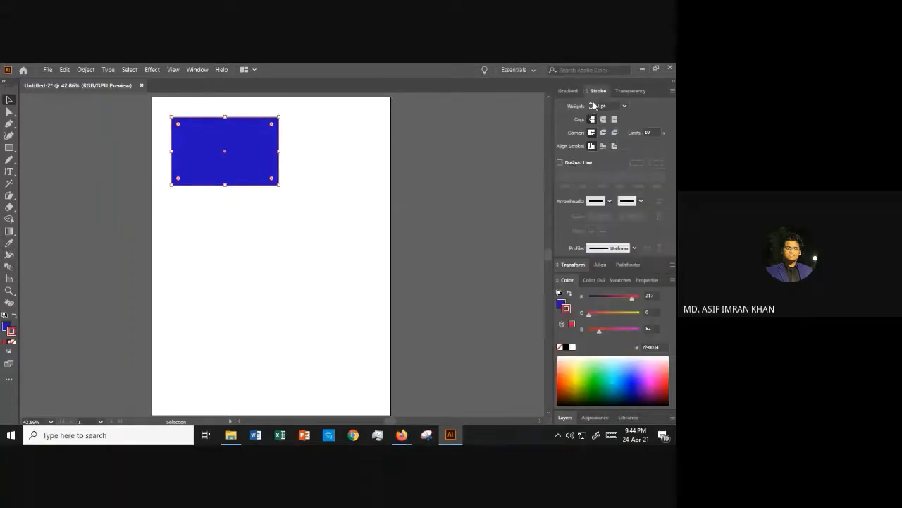
click(591, 103)
click(591, 103)
click(591, 103)
click(591, 103)
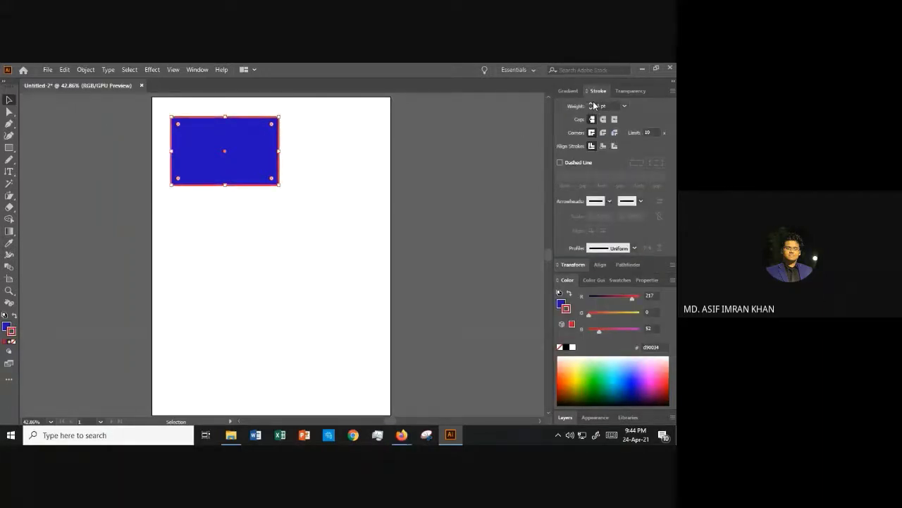
click(591, 103)
click(591, 103)
click(591, 103)
click(349, 237)
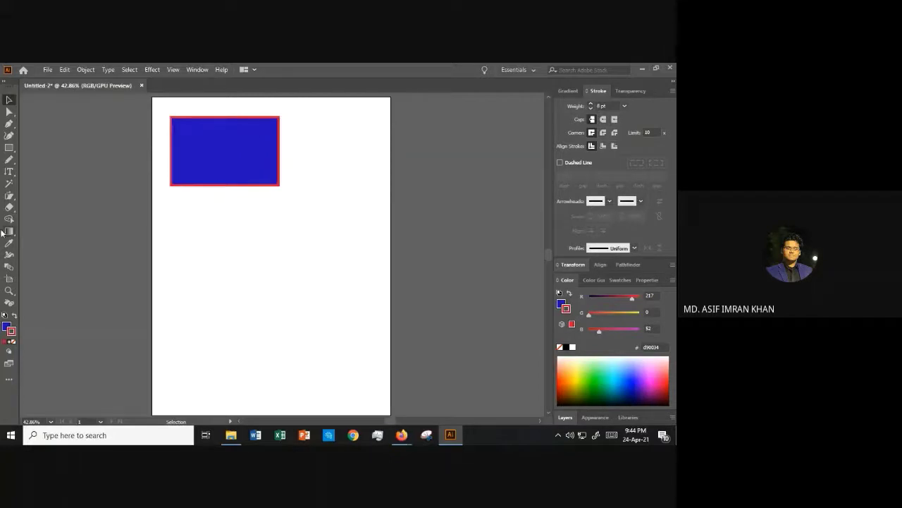
Draw a smaller second rectangle below the first, and give it a blue-violet stroke and a green #00e637 fill
click(9, 147)
drag(219, 252, 308, 311)
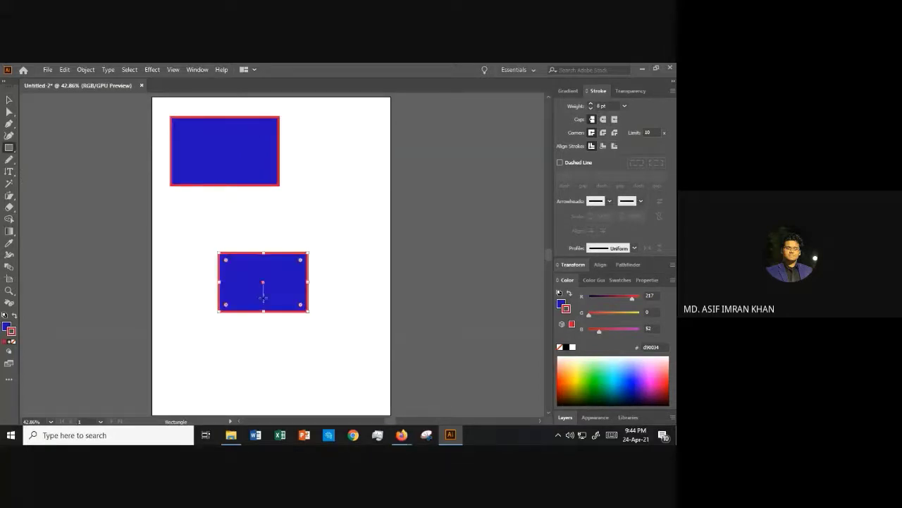
click(631, 376)
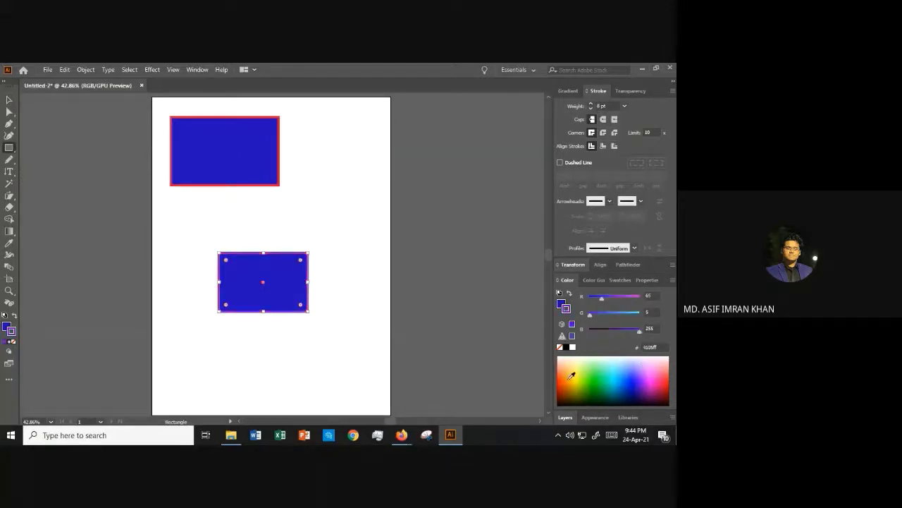
click(6, 327)
click(597, 380)
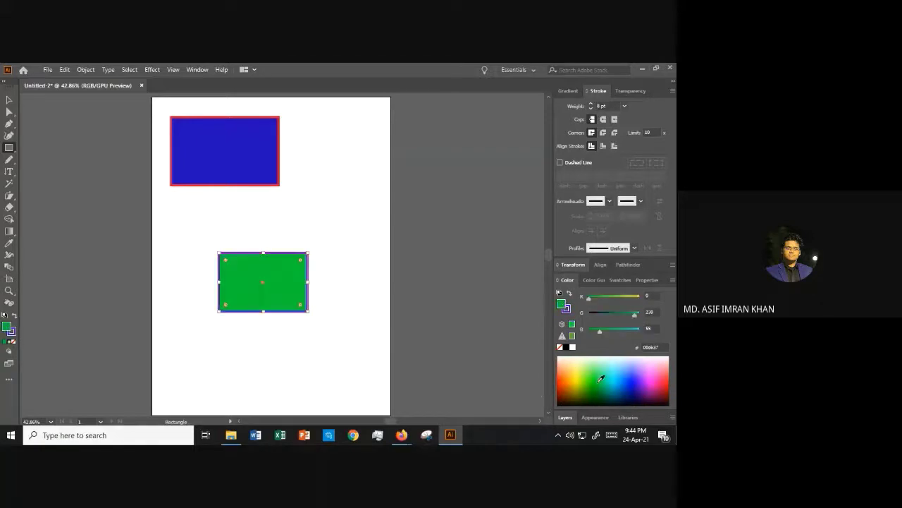
click(9, 100)
click(165, 201)
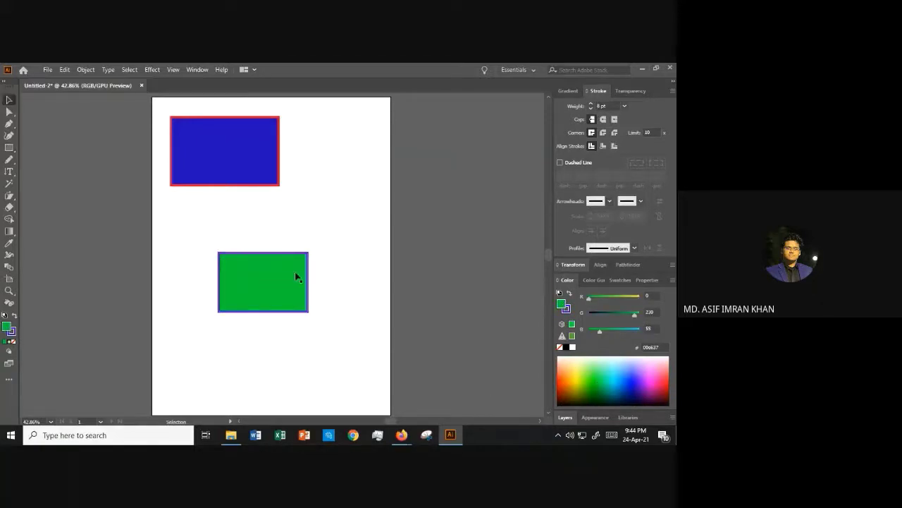
Copy the upper rectangle's fill and stroke onto the green rectangle with the Eyedropper
click(229, 266)
click(9, 244)
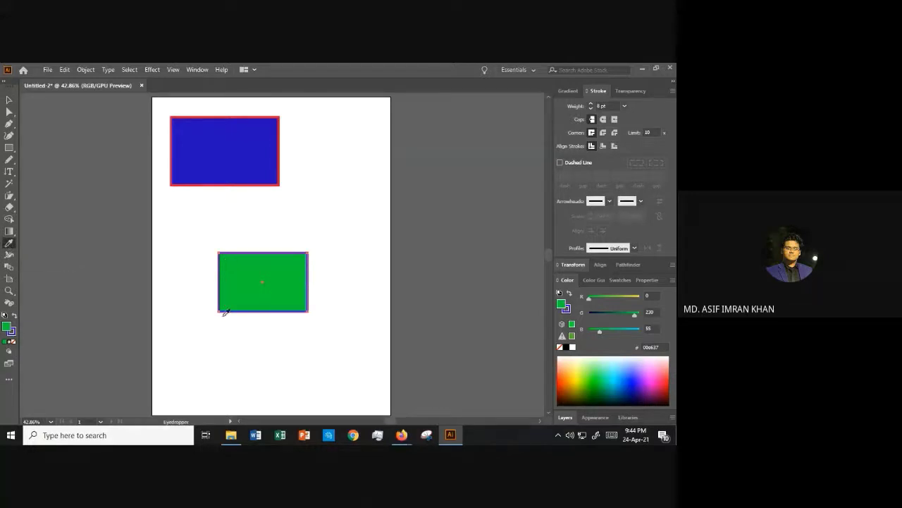
click(199, 141)
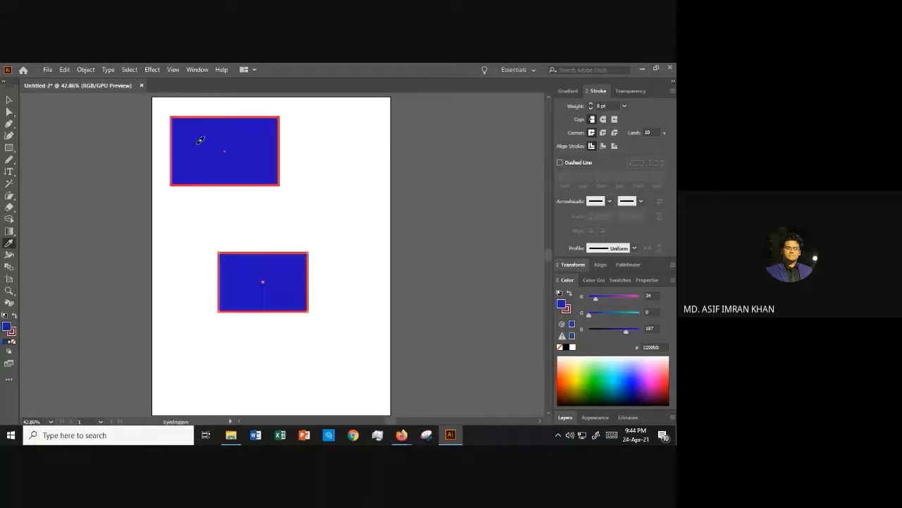
click(8, 101)
Move the lower rectangle about half its width to the right and deselect it
click(258, 280)
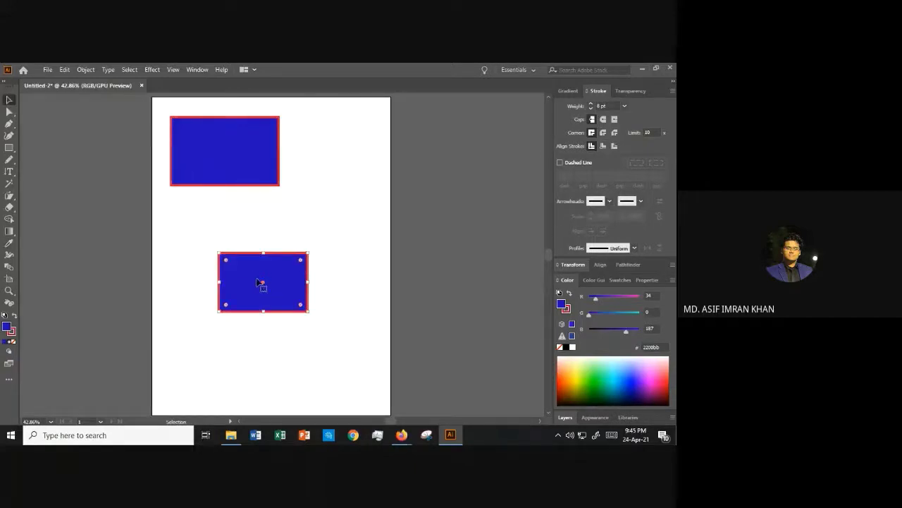
drag(262, 284, 306, 285)
click(282, 217)
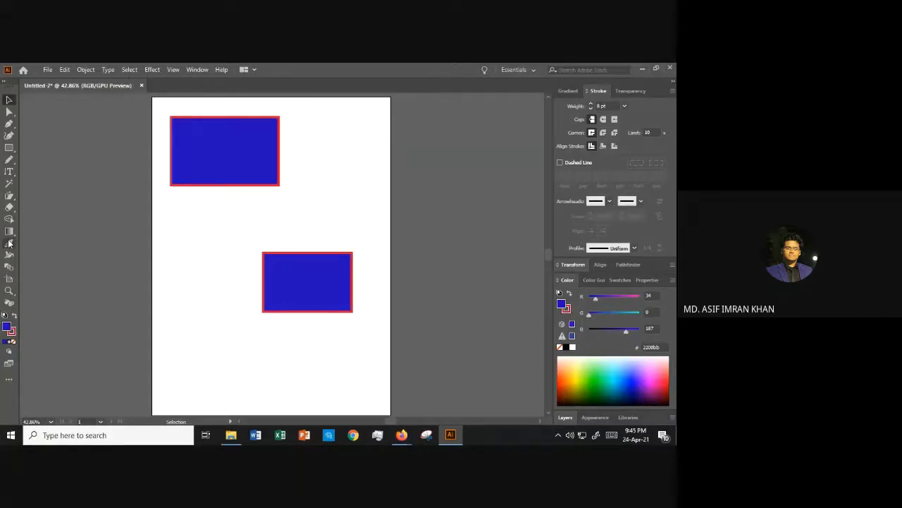
Apply a Drop Shadow to the upper rectangle in Multiply mode with 75% opacity, 7 px offsets and 5 px blur
click(220, 130)
click(151, 69)
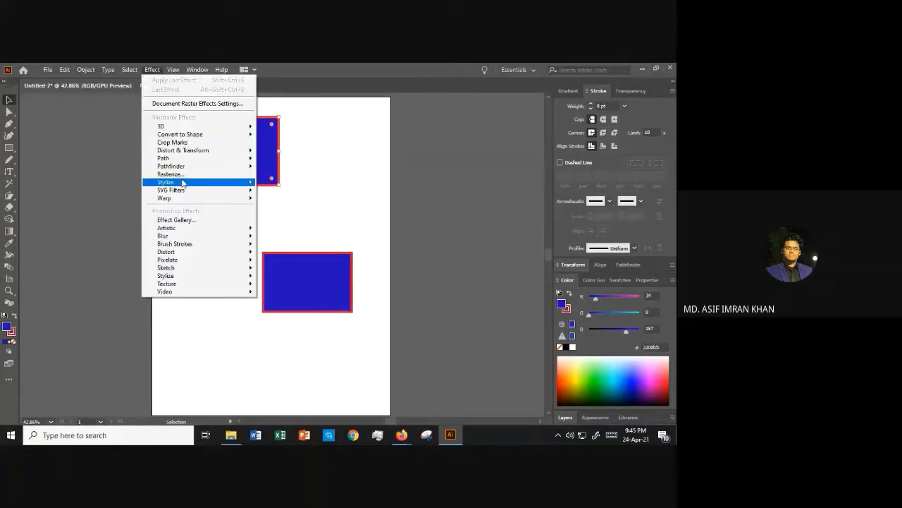
click(277, 182)
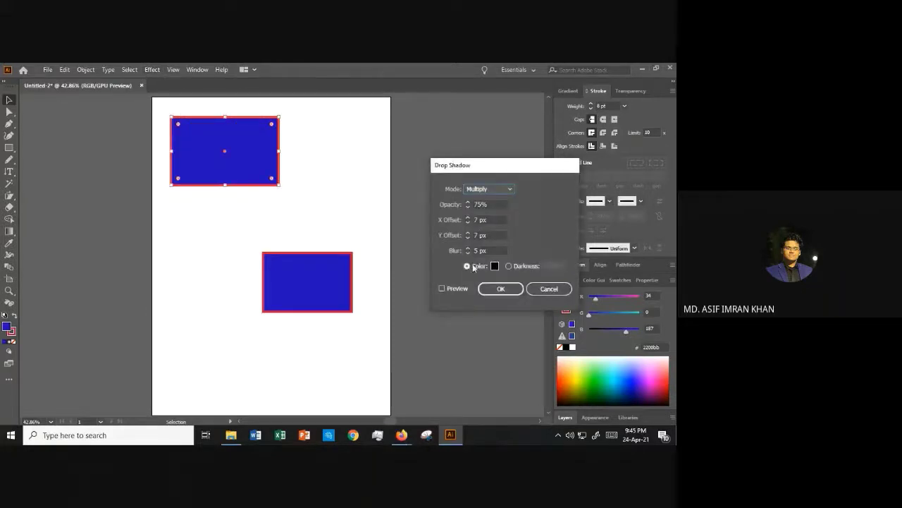
key(Return)
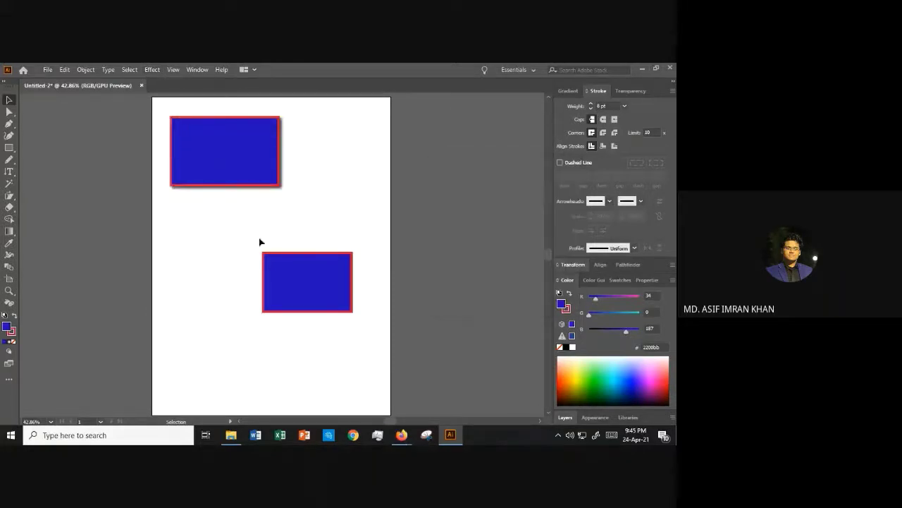
Fill the lower rectangle with light pink #ff8295, and sample the shadowed upper rectangle onto it with the Eyedropper
click(290, 262)
drag(624, 387, 663, 369)
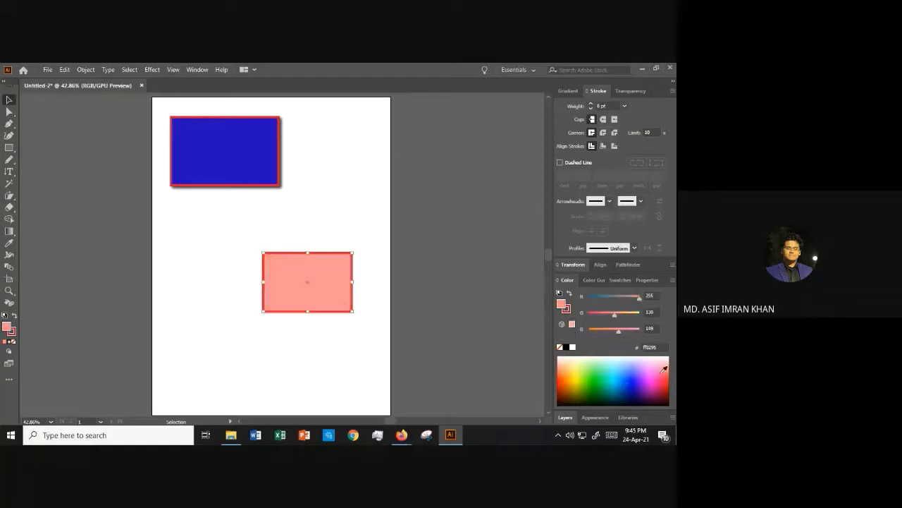
click(8, 244)
click(216, 159)
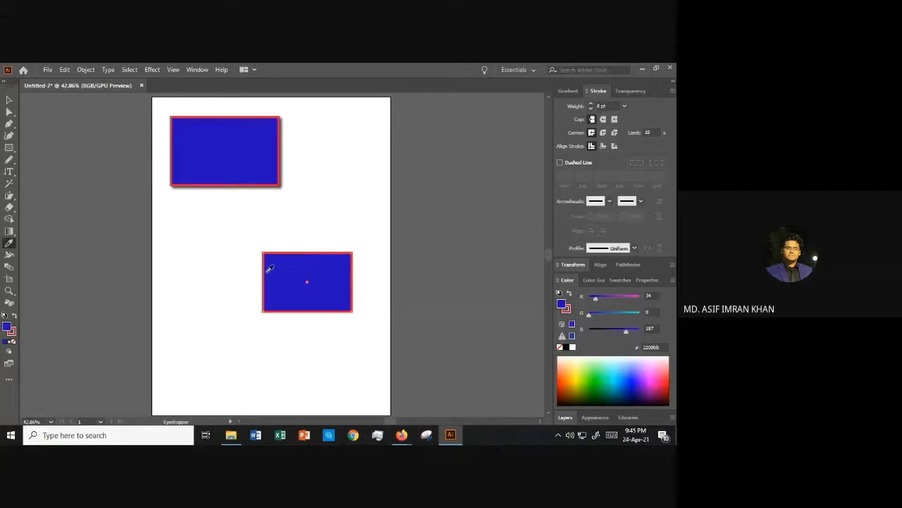
Delete the lower rectangle
click(8, 101)
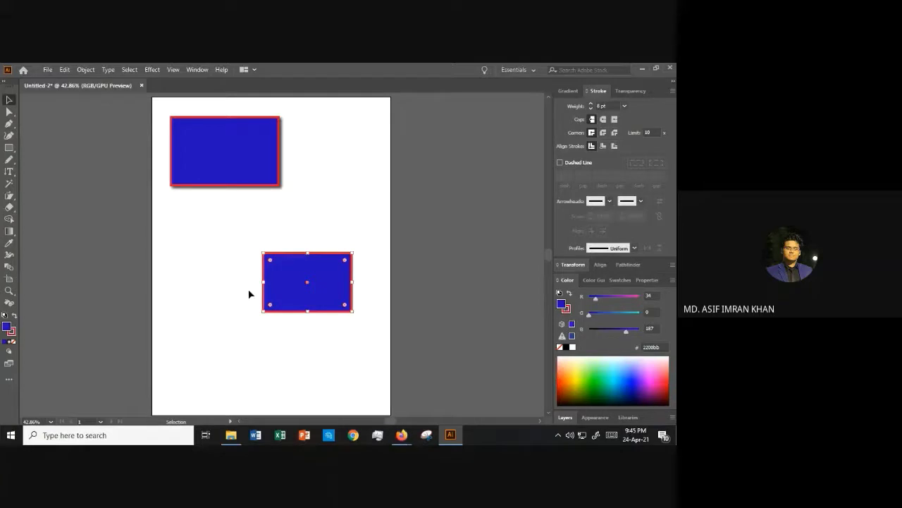
key(Delete)
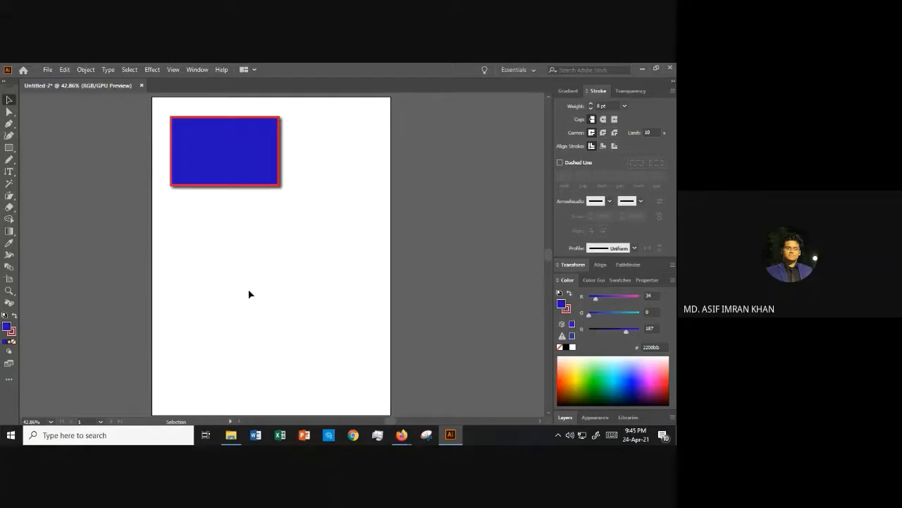
Turn off Focal Fill Color among the attributes the Eyedropper picks up and accept the options
click(10, 244)
double_click(11, 248)
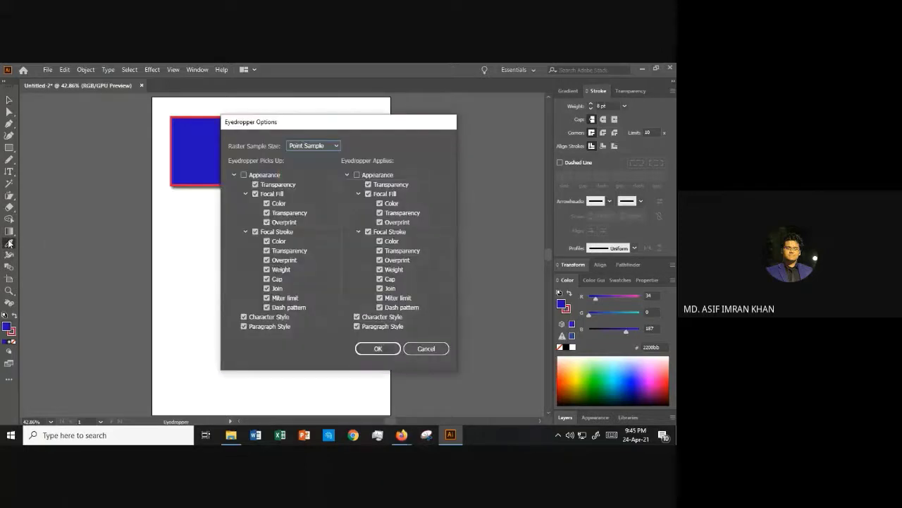
drag(281, 125, 259, 118)
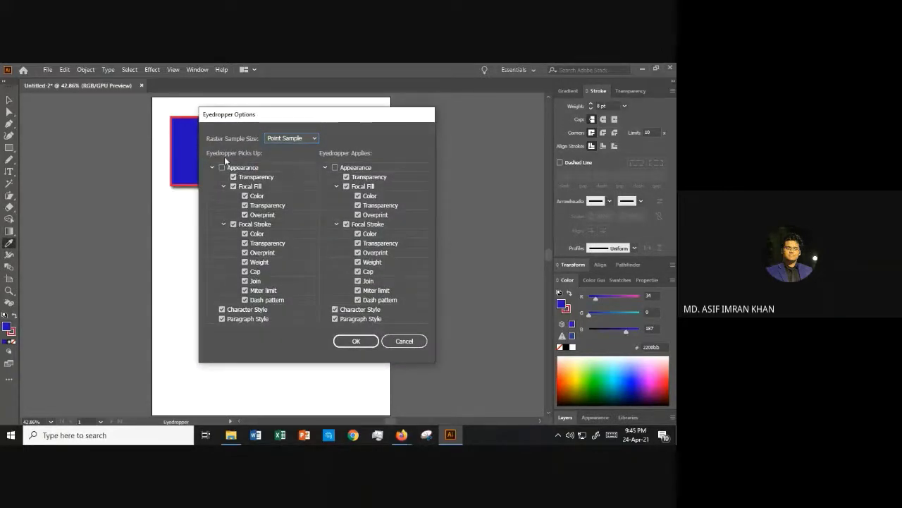
click(245, 196)
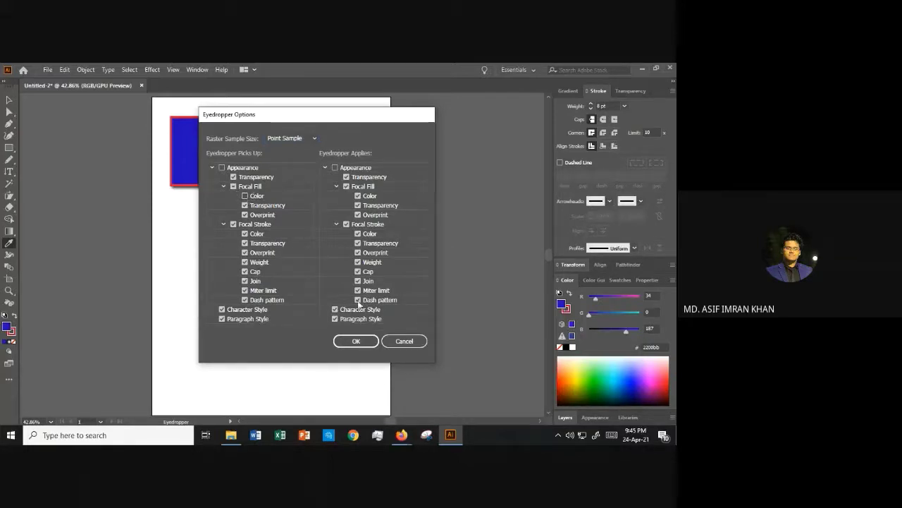
click(361, 338)
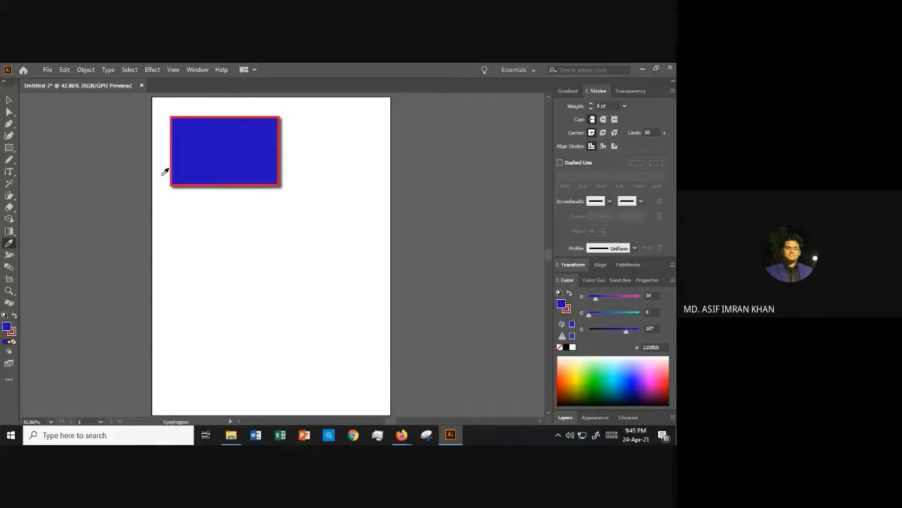
Draw a new small rectangle in the artboard's lower-right area
click(8, 148)
drag(263, 302, 355, 343)
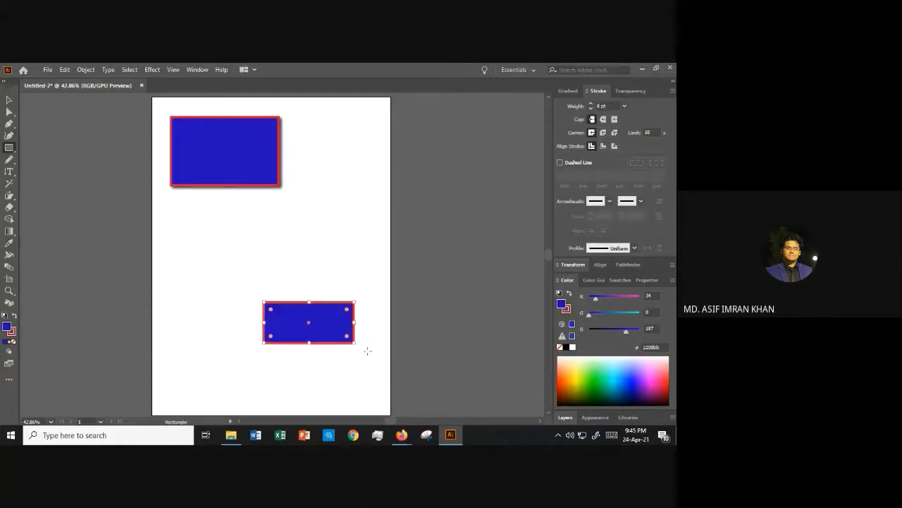
Recolour the lower rectangle with a violet-blue fill #4700f5 and a pink stroke #ff1db8
click(635, 383)
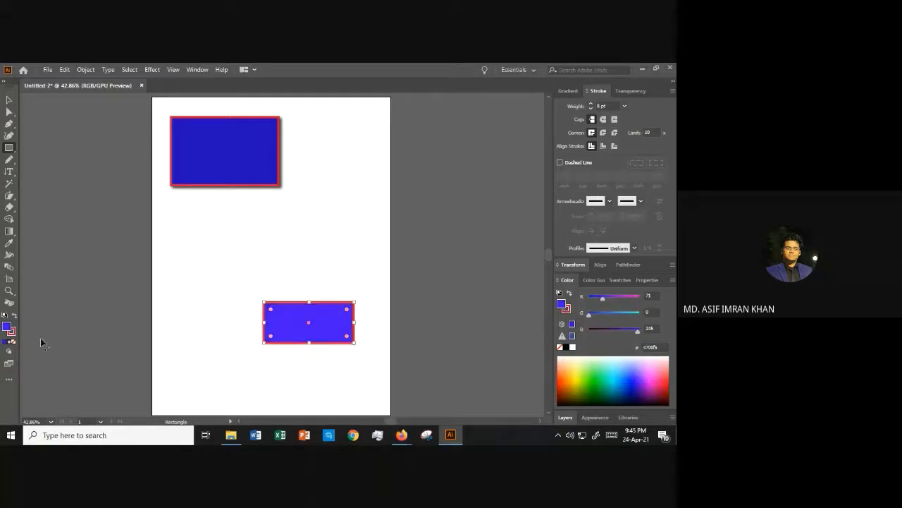
click(14, 332)
click(659, 377)
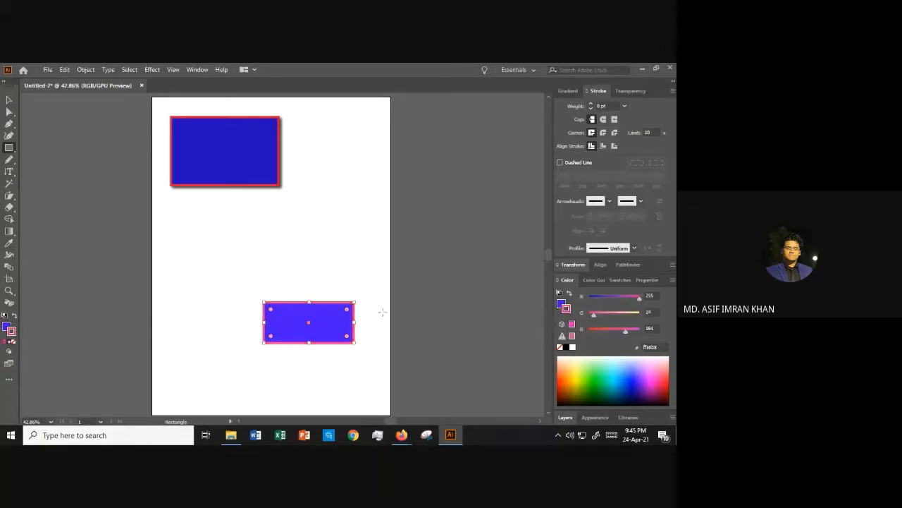
Sample the upper rectangle's attributes onto the lower rectangle with the Eyedropper
click(8, 99)
click(10, 243)
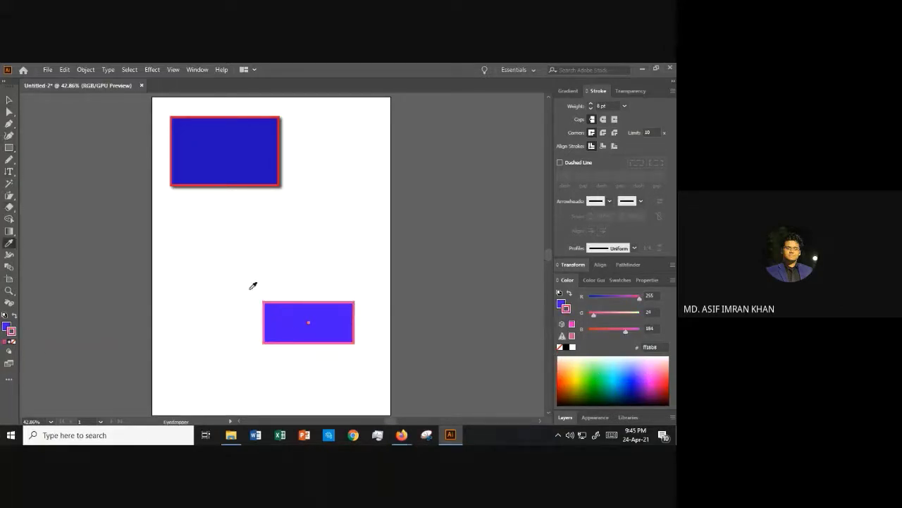
click(217, 141)
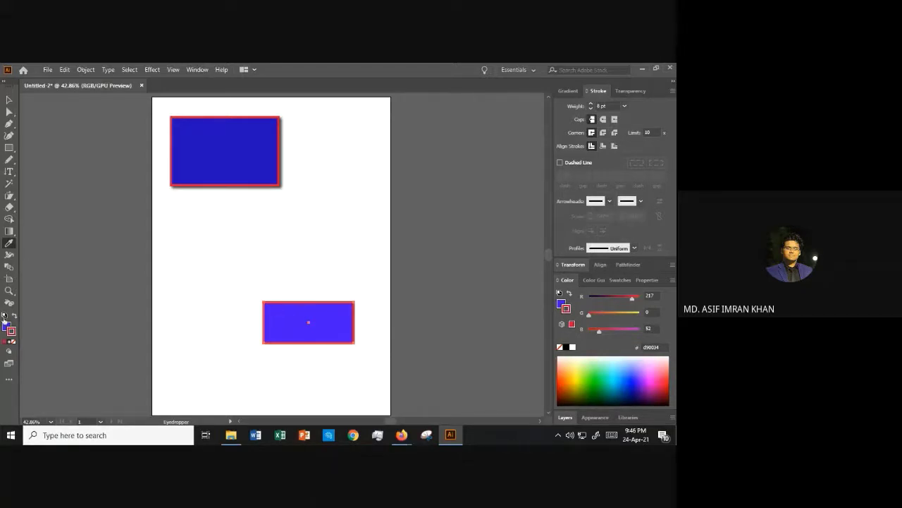
Toggle Focal Fill Color among the attributes the Eyedropper applies and accept the options
double_click(8, 244)
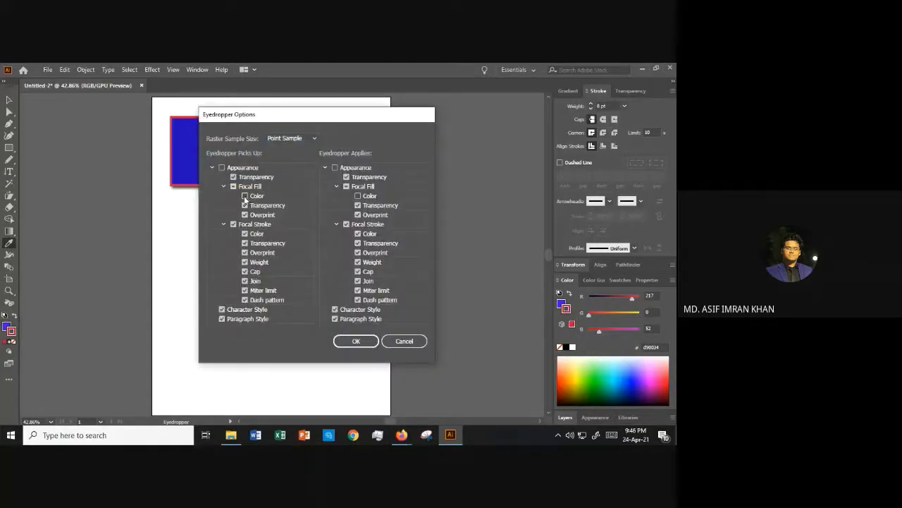
click(360, 196)
click(356, 341)
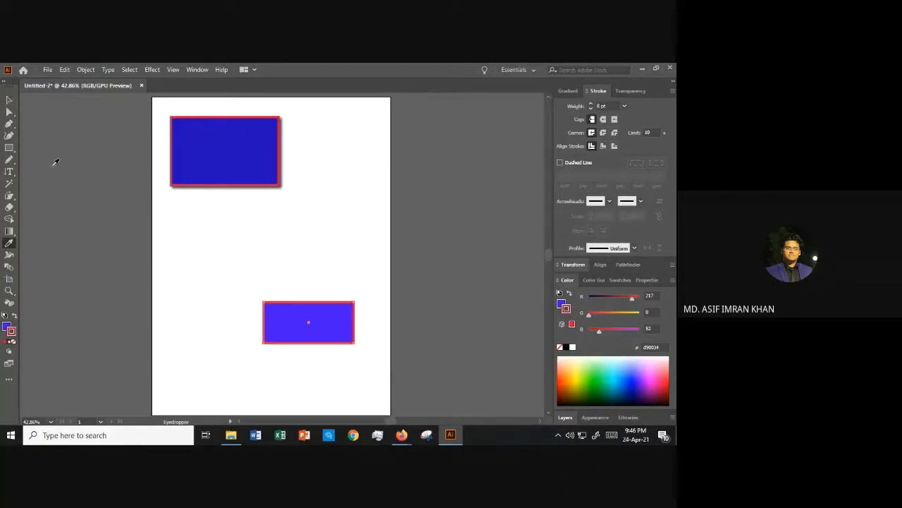
Select both rectangles and delete them to clear the artboard
click(9, 99)
key(ctrl+a)
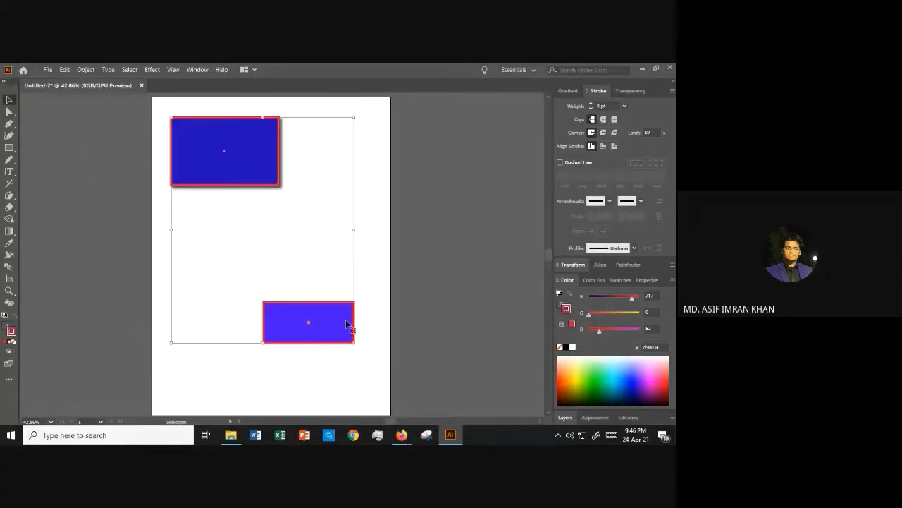
key(Delete)
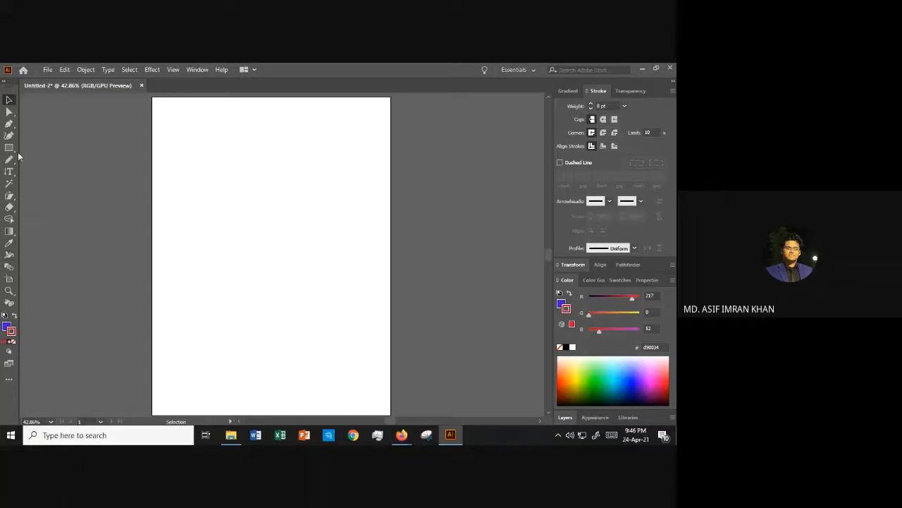
Draw a straight horizontal line across the upper half of the artboard with the Pen tool
click(9, 123)
click(184, 192)
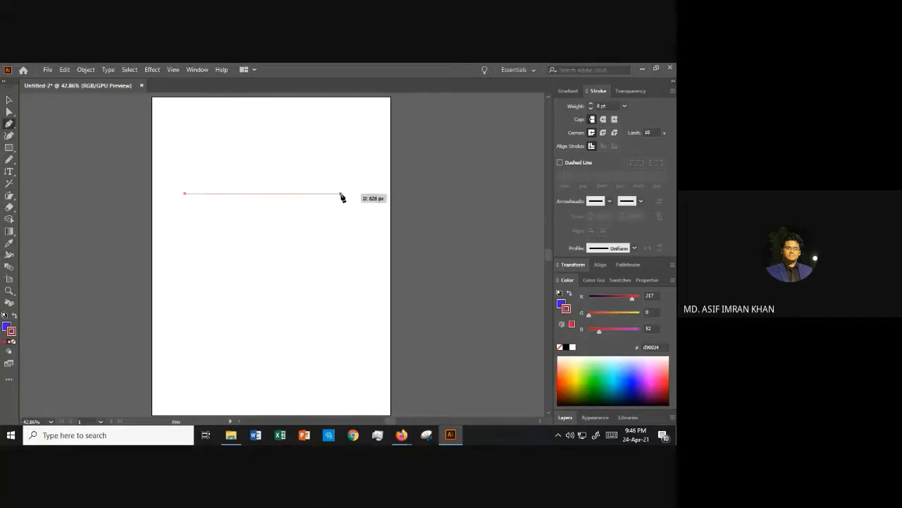
click(349, 193)
click(7, 101)
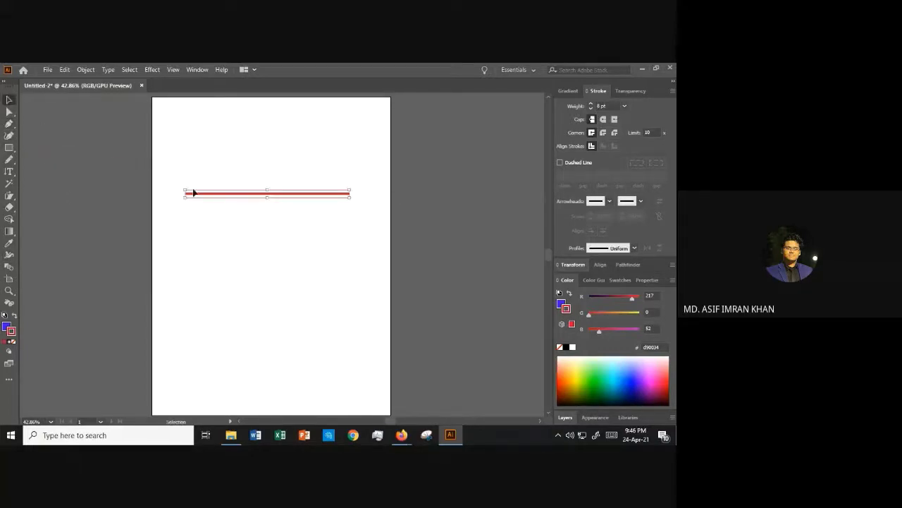
Widen the line's stroke at four points along its length with the Width tool and reduce the stroke weight to 556 pt
click(10, 255)
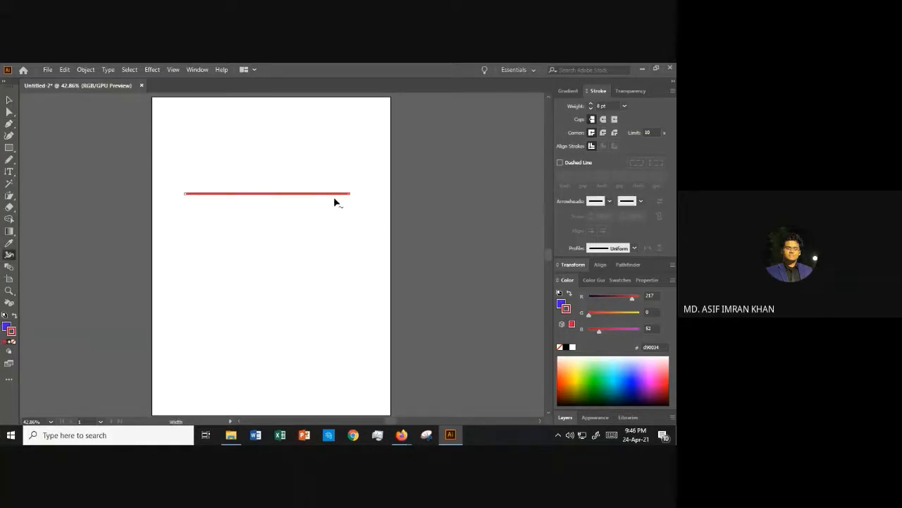
drag(201, 194, 201, 214)
drag(267, 194, 268, 144)
drag(305, 191, 305, 125)
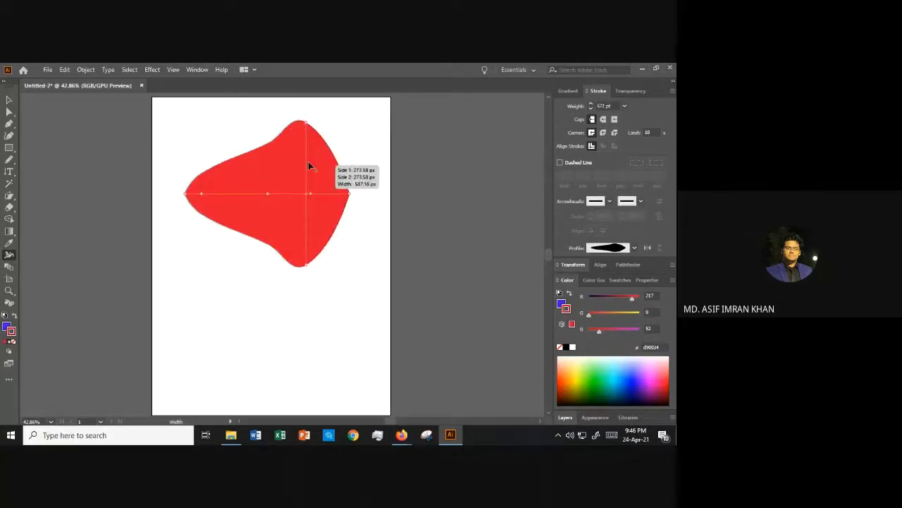
drag(329, 193, 340, 265)
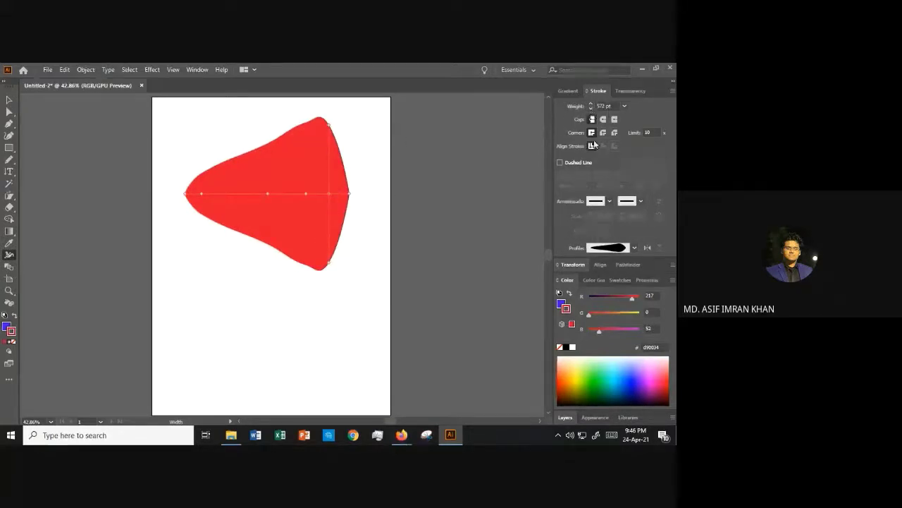
click(592, 109)
Delete the widened line together with its leftover anchor point
click(10, 100)
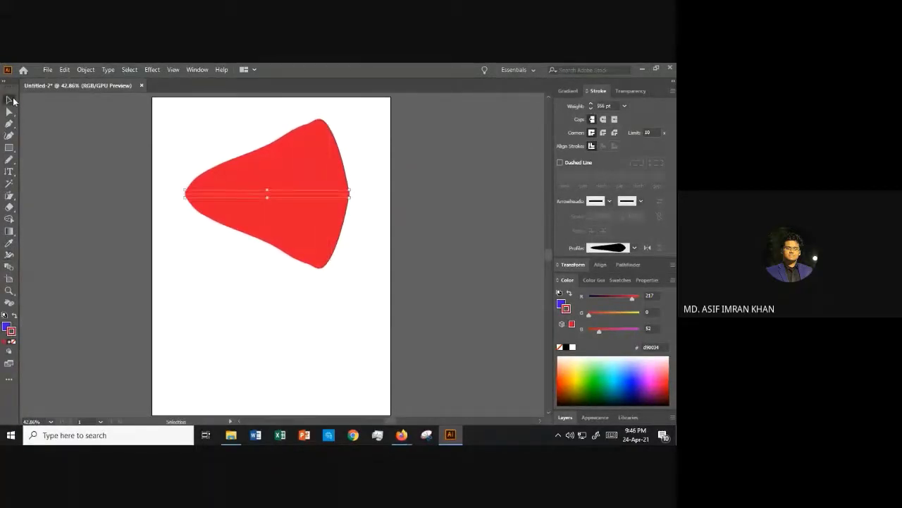
key(Delete)
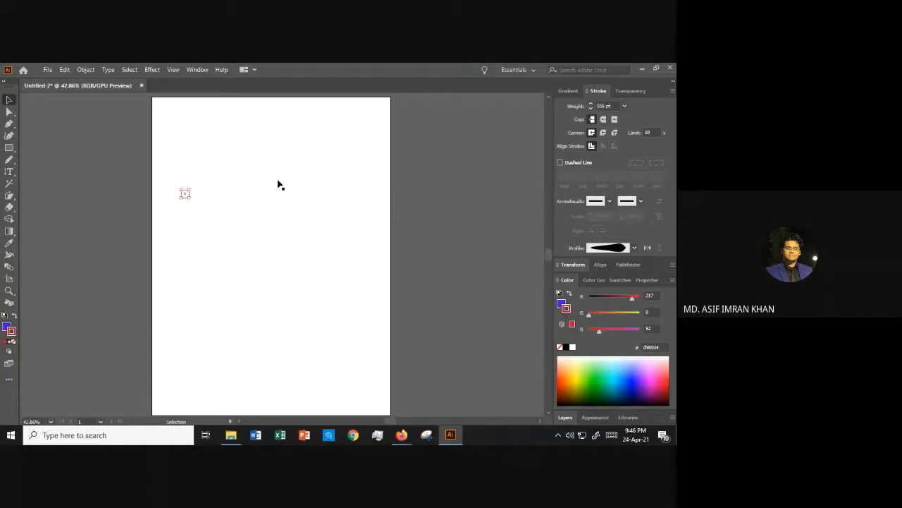
key(Delete)
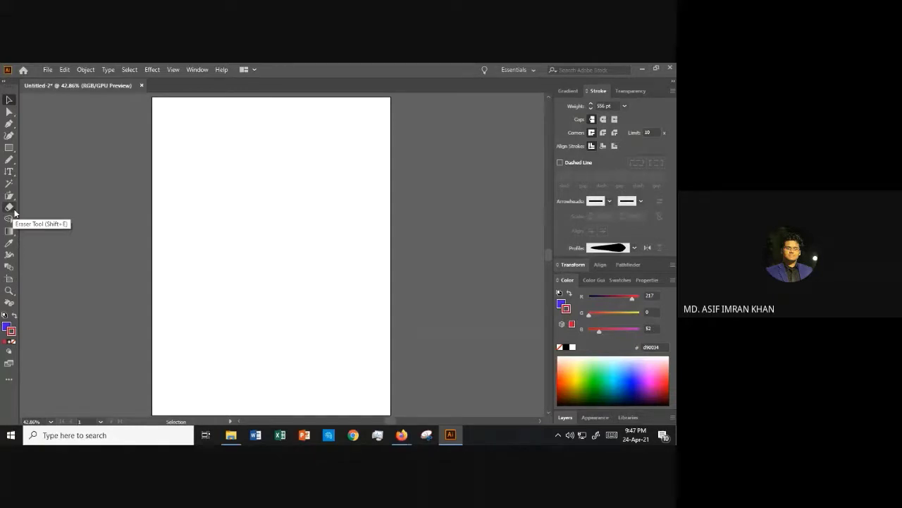
Draw an upright rectangle in the artboard's upper-left area and fill it with light violet
click(11, 149)
drag(181, 142, 240, 224)
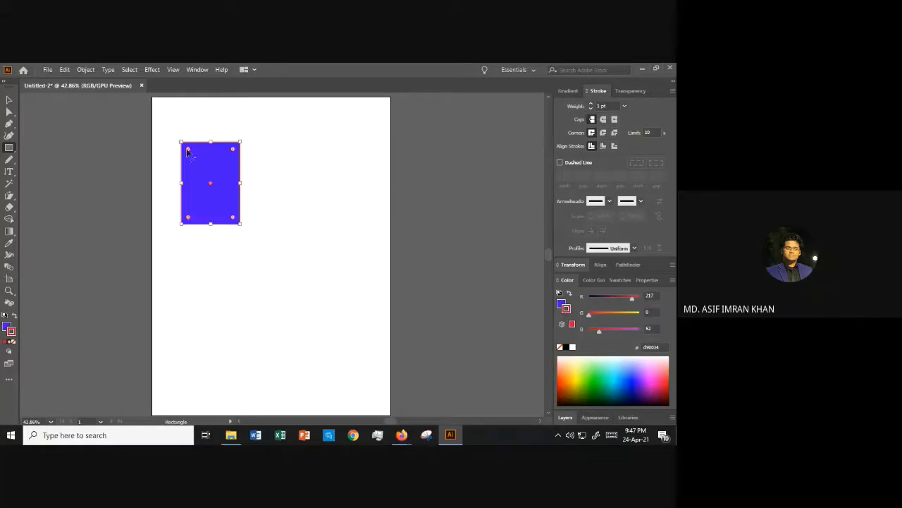
click(612, 368)
key(x)
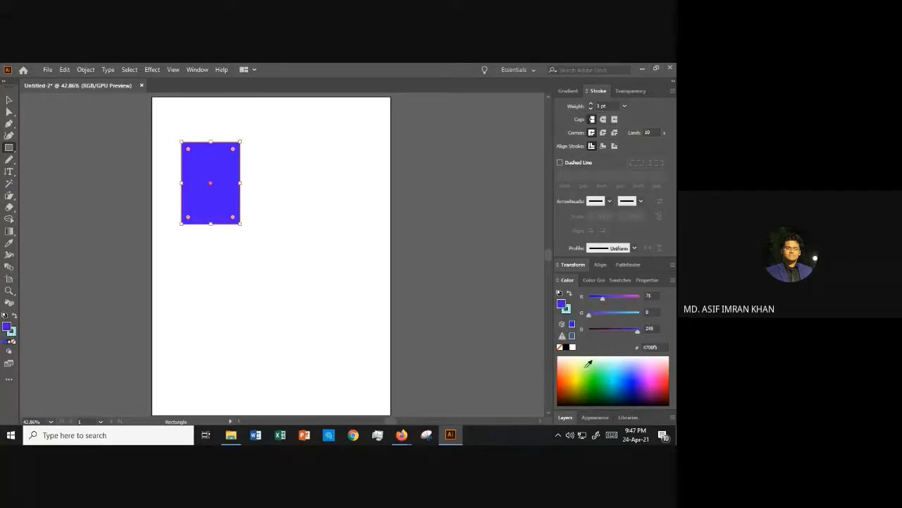
click(607, 372)
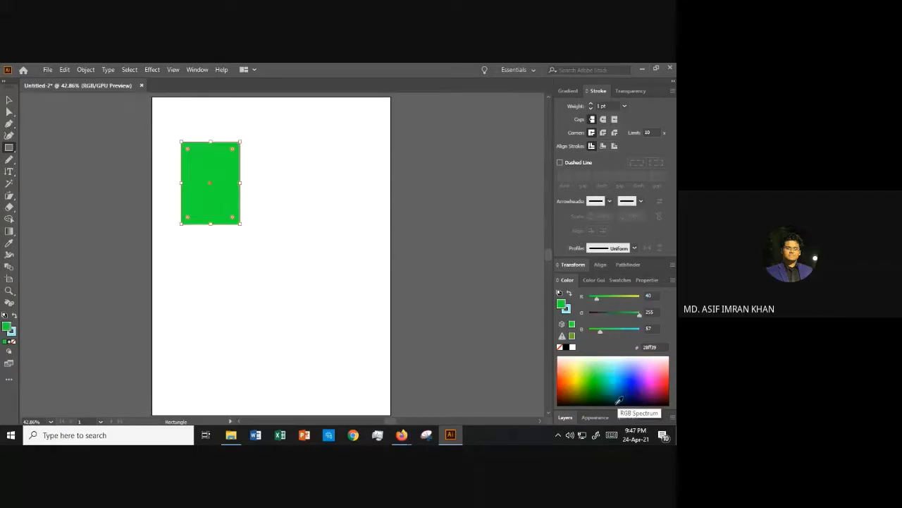
click(632, 375)
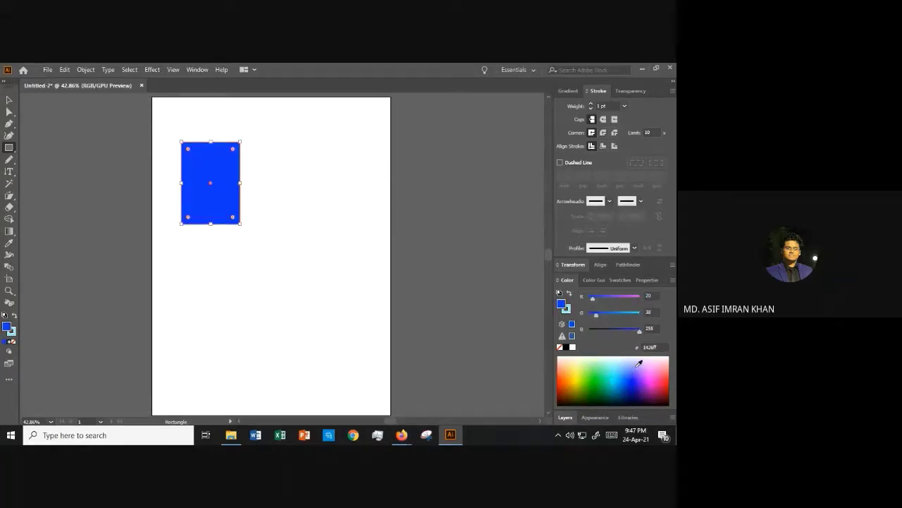
click(638, 365)
Give the rectangle an orange #ff4300 stroke with a weight of 11 pt and round all four corners
click(13, 333)
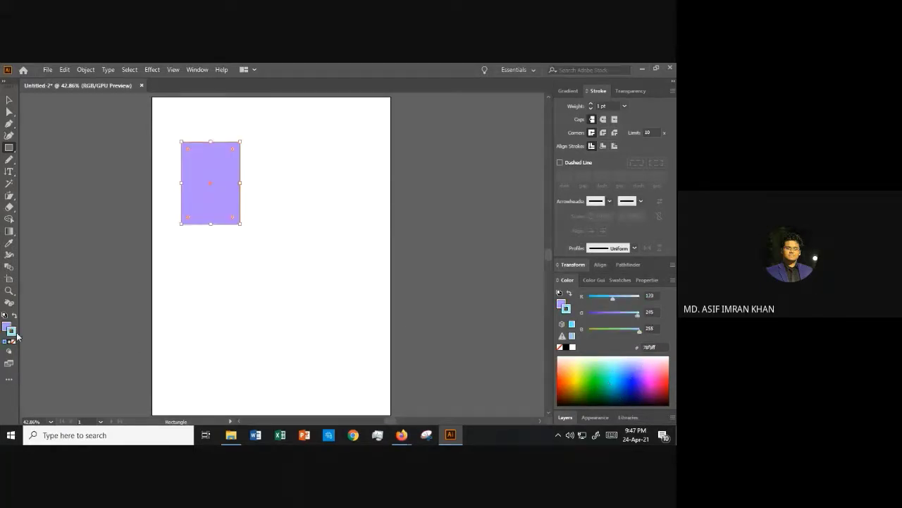
click(565, 376)
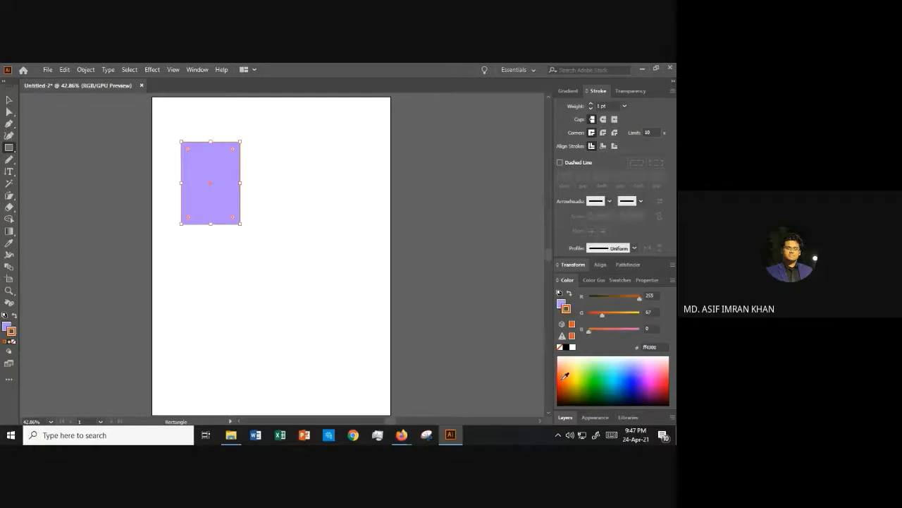
click(591, 103)
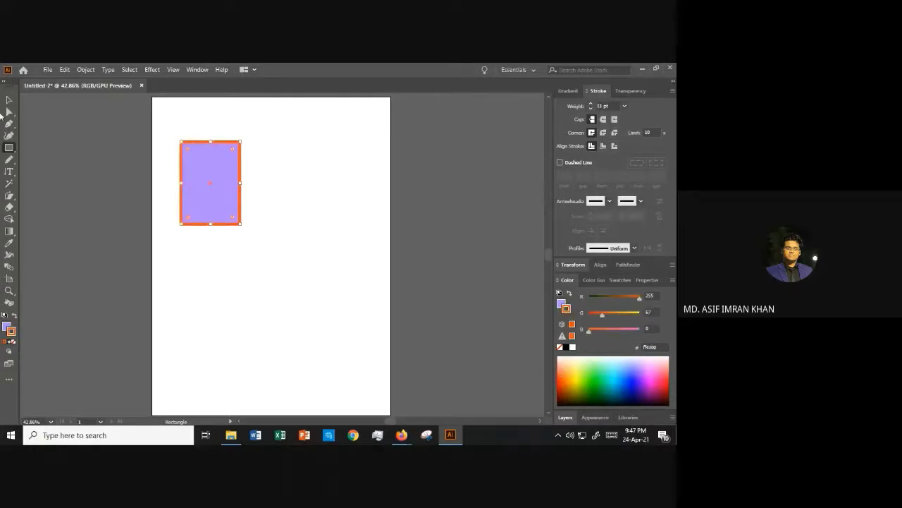
click(9, 99)
drag(189, 150, 197, 155)
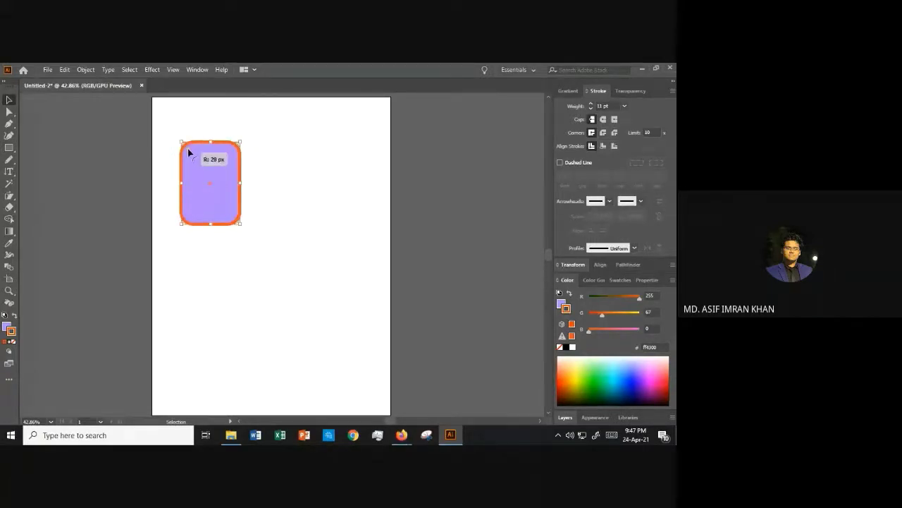
Duplicate the rounded rectangle beside the original at the same height, and make several more copies across the lower area
drag(200, 170, 270, 176)
key(ctrl+z)
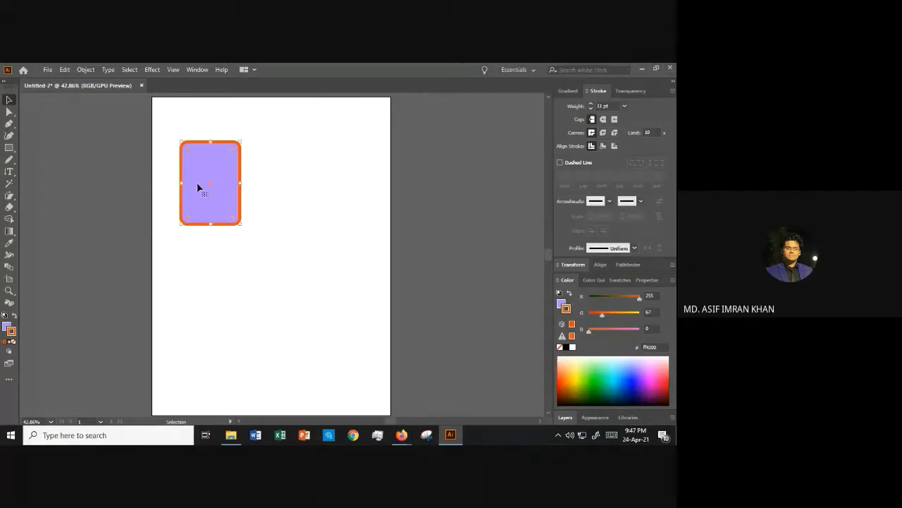
key(a)
key(ctrl+shift+z)
drag(268, 249, 282, 222)
key(Delete)
key(v)
click(189, 165)
drag(199, 166, 250, 318)
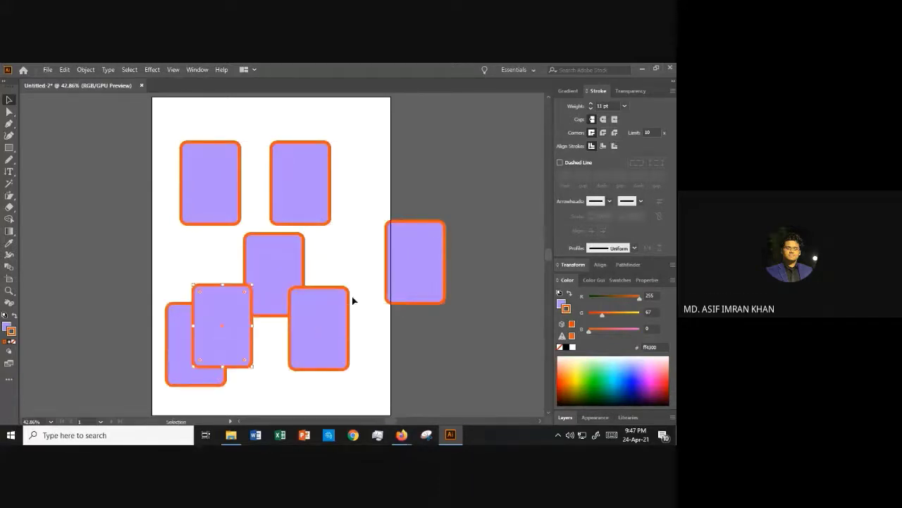
Delete the extra lower copies, keeping only the original rectangle and the copy beside it
key(ctrl+z)
drag(468, 368, 179, 282)
key(Delete)
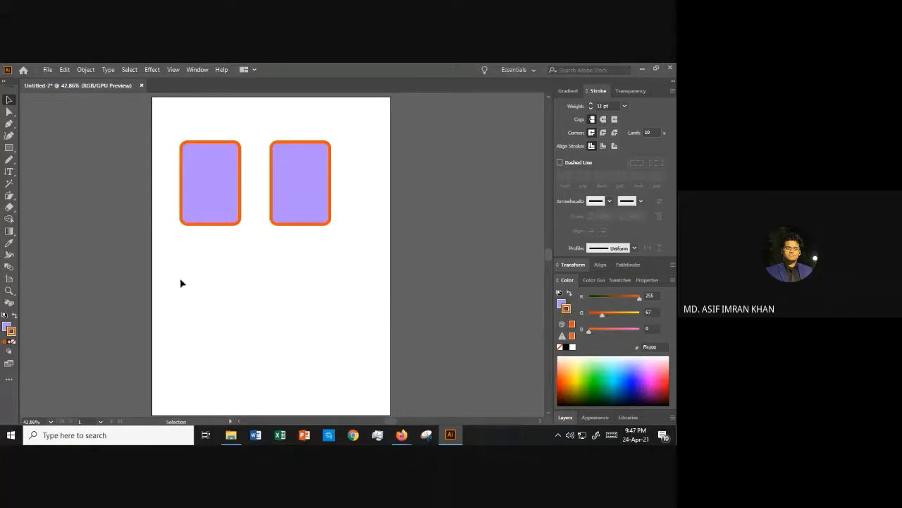
Rotate the right-hand copy slightly clockwise and move it farther right and down from the original
click(281, 185)
drag(336, 139, 346, 150)
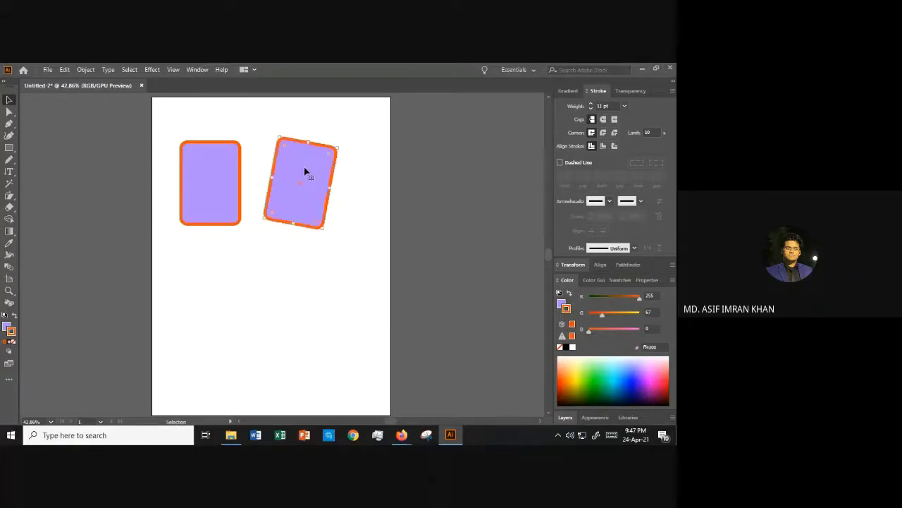
drag(306, 171, 335, 193)
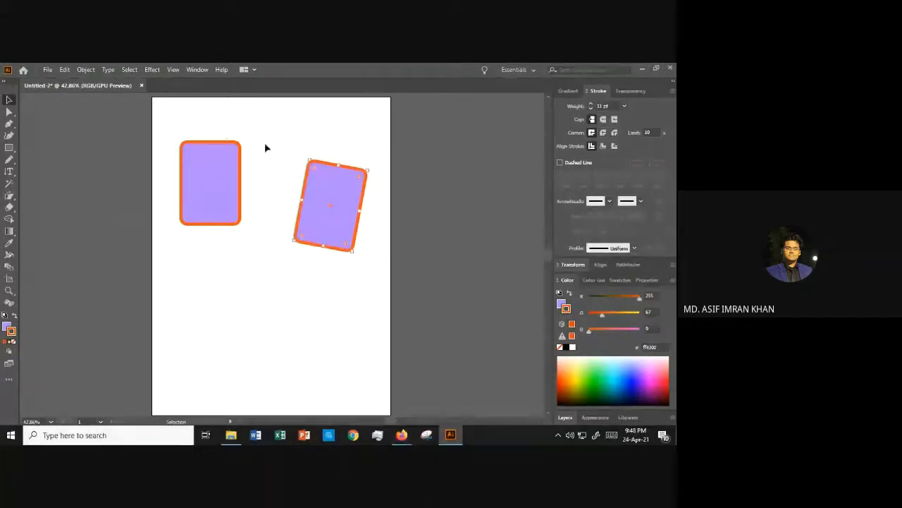
Set the blend options for both rounded rectangles to Specified Steps with 4 steps and Align to Path orientation
drag(139, 125, 386, 262)
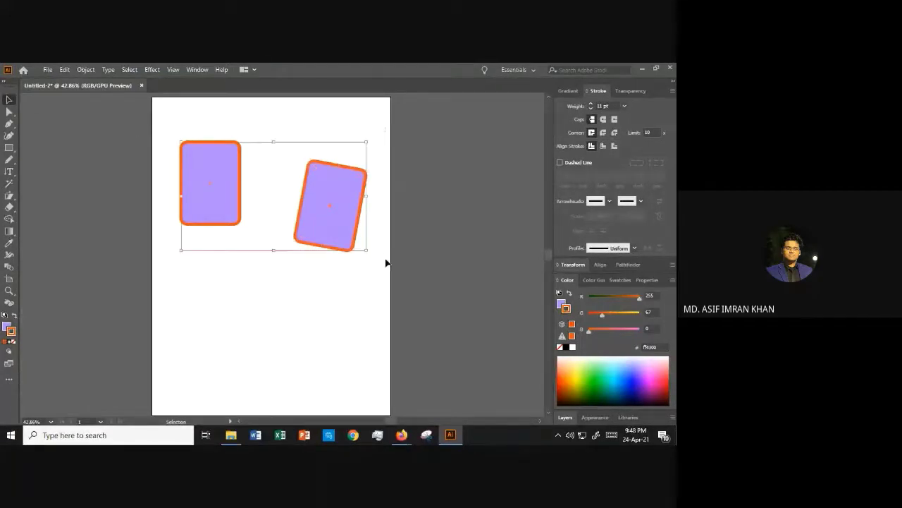
click(90, 69)
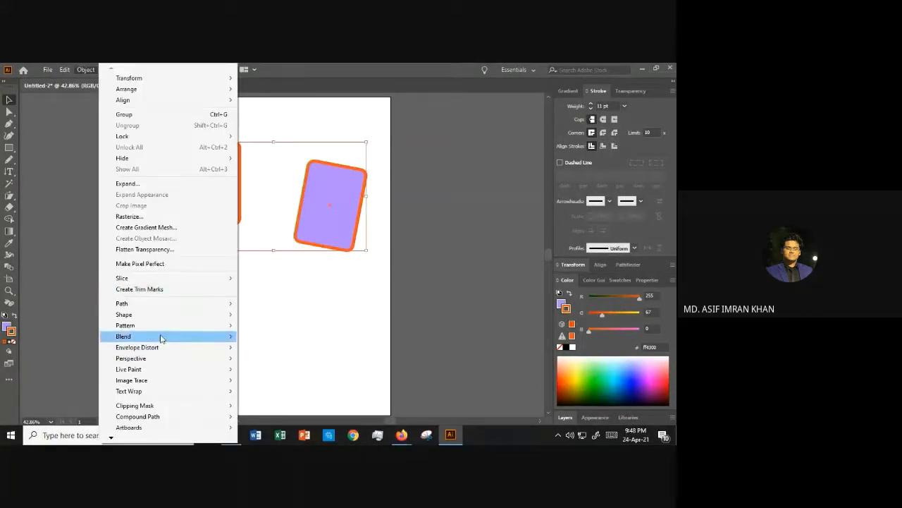
mouse_move(193, 338)
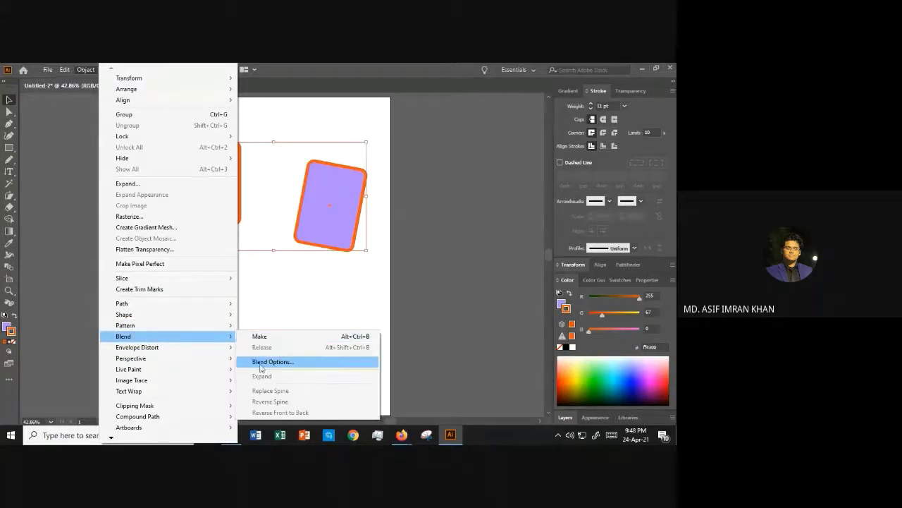
click(273, 364)
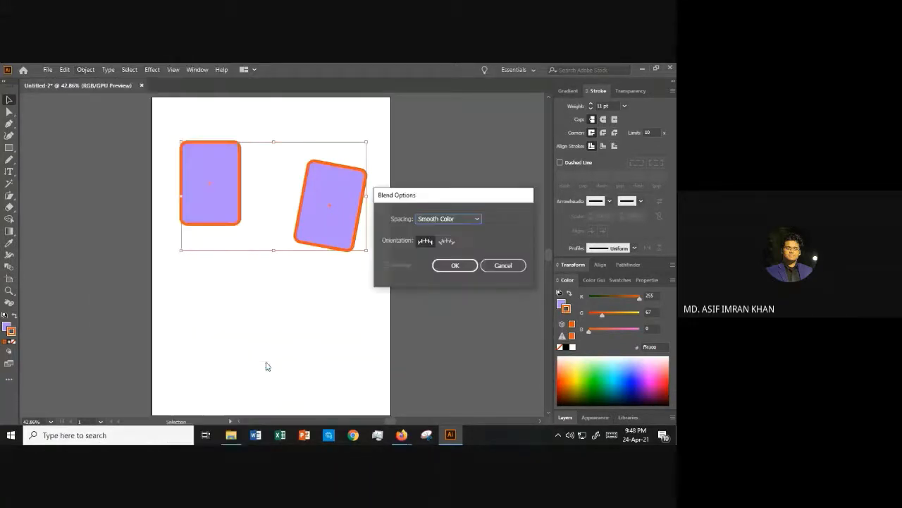
click(430, 220)
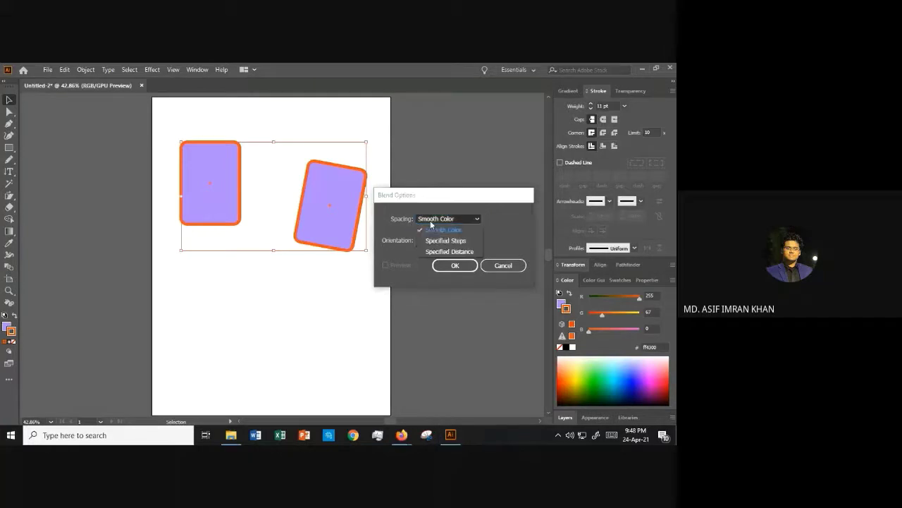
click(445, 242)
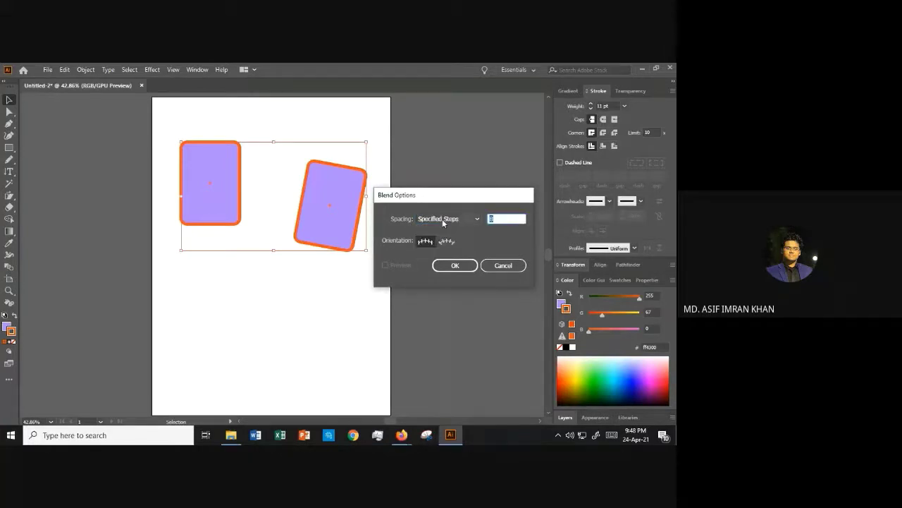
click(497, 219)
click(447, 242)
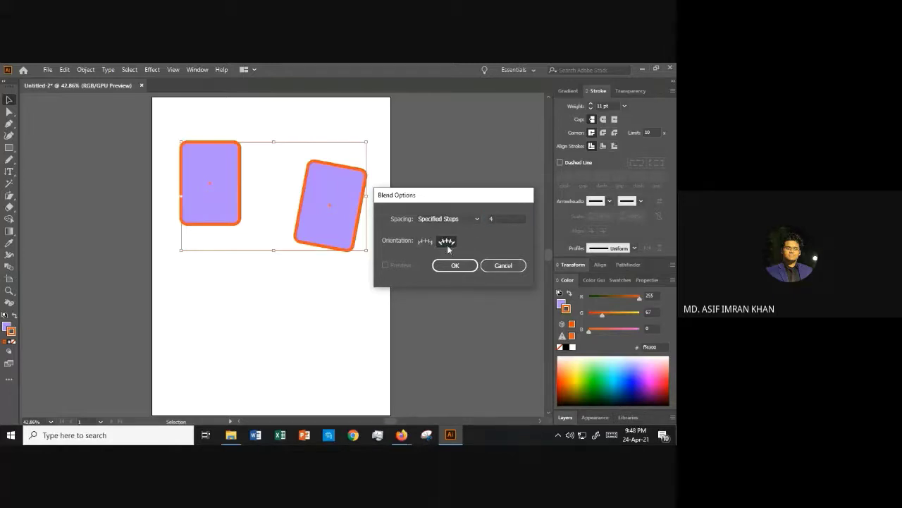
click(455, 265)
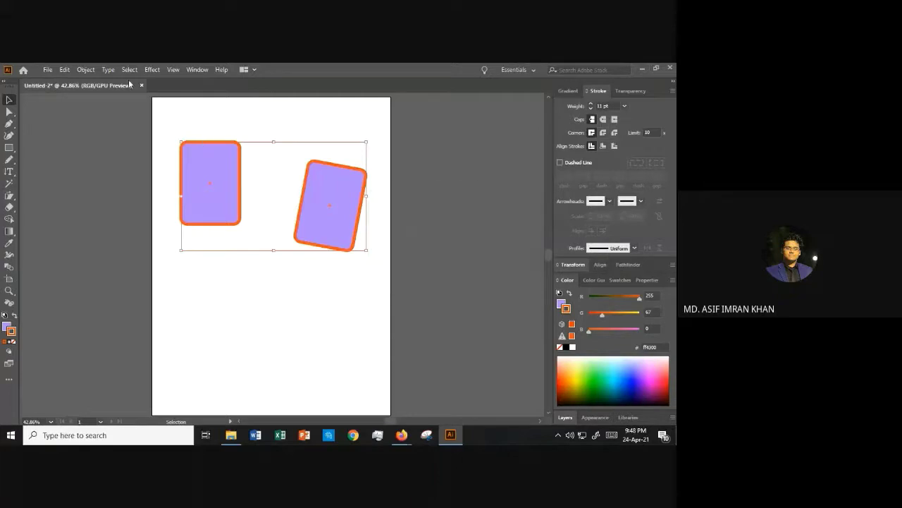
Make a blend between the two selected rounded rectangles
click(92, 70)
mouse_move(166, 337)
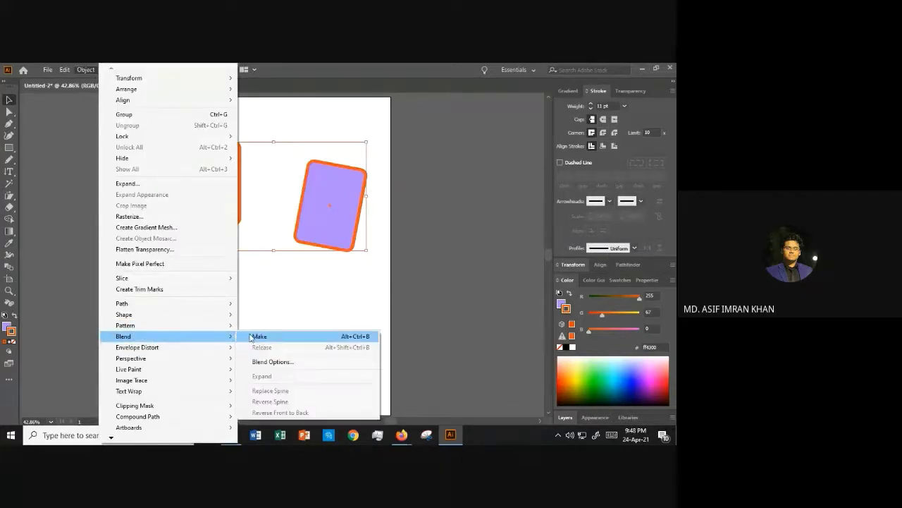
click(261, 337)
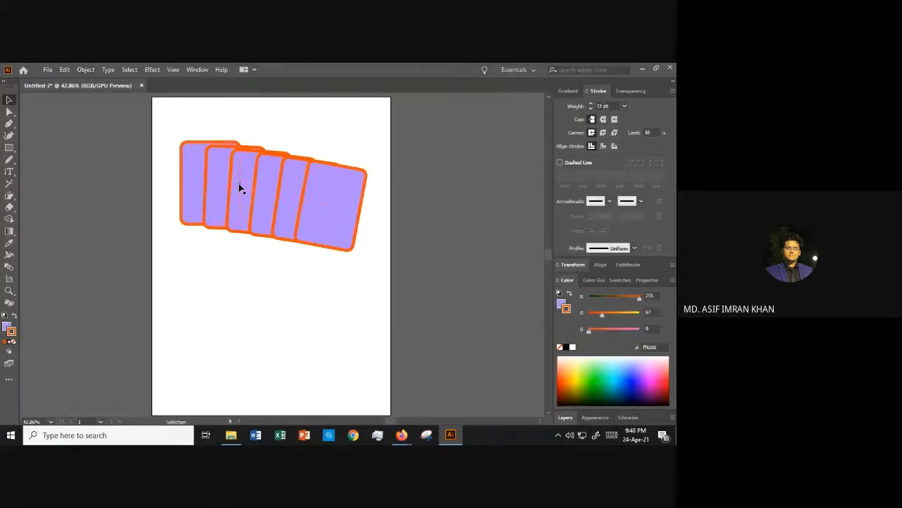
Bend the middle of the blend's spine slightly upward so the rectangles fan out along an arc
key(a)
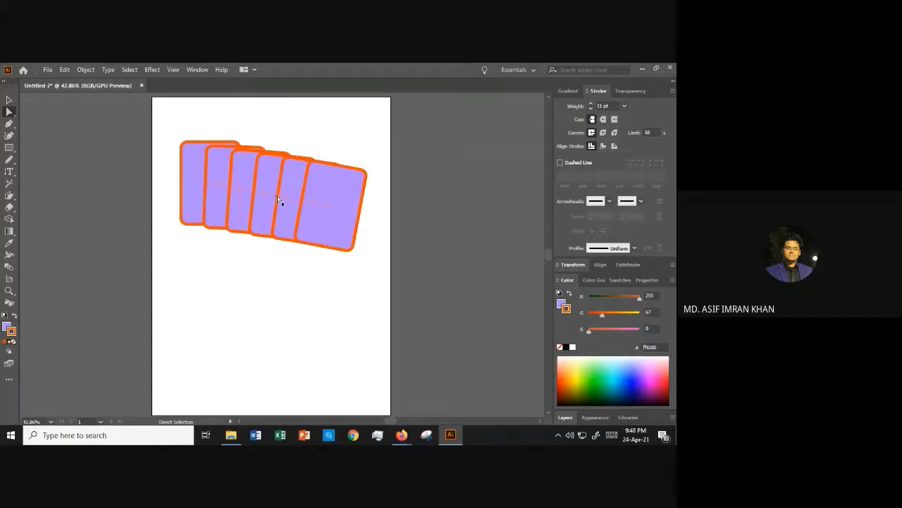
click(275, 198)
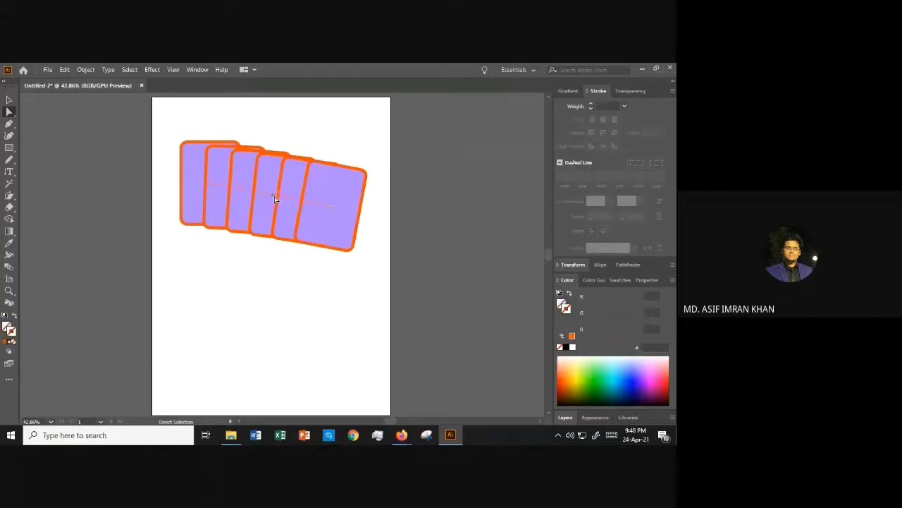
click(9, 124)
click(7, 112)
mouse_move(267, 197)
mouse_down()
mouse_move(284, 157)
mouse_move(276, 192)
mouse_up()
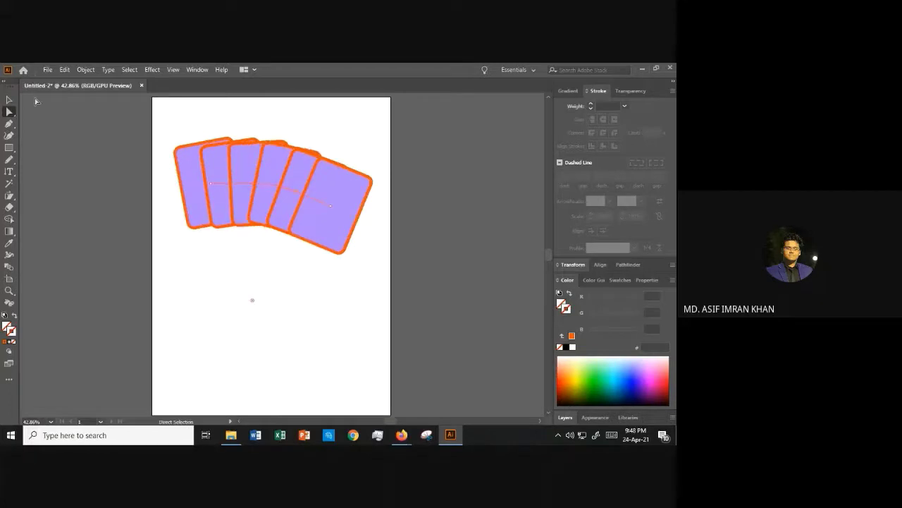
Delete the whole blended fan of rectangles, leaving the artboard empty
click(10, 99)
click(268, 204)
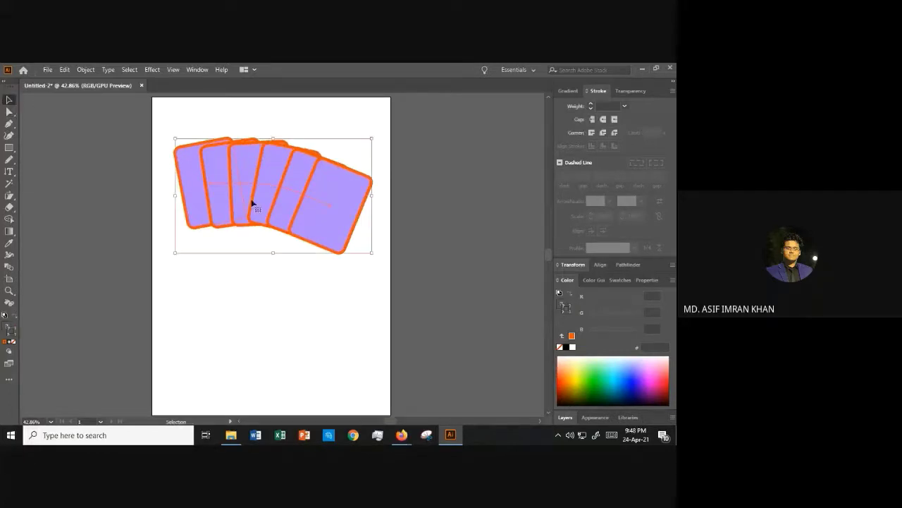
key(Delete)
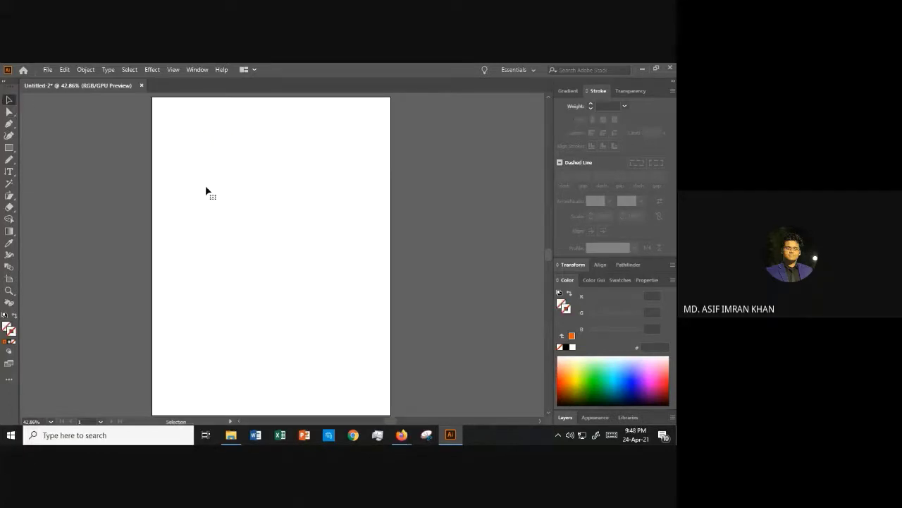
Activate the Artboard tool and edit the name of Artboard 1 in its properties
click(10, 278)
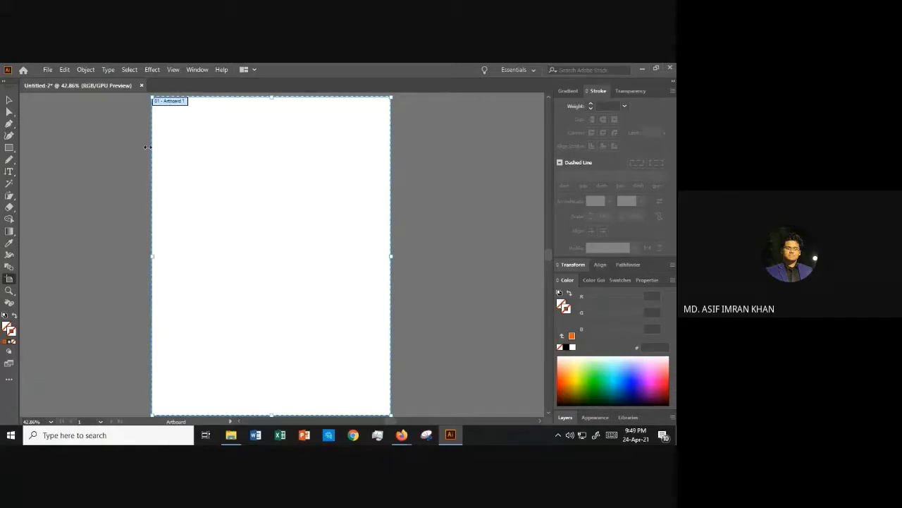
click(9, 100)
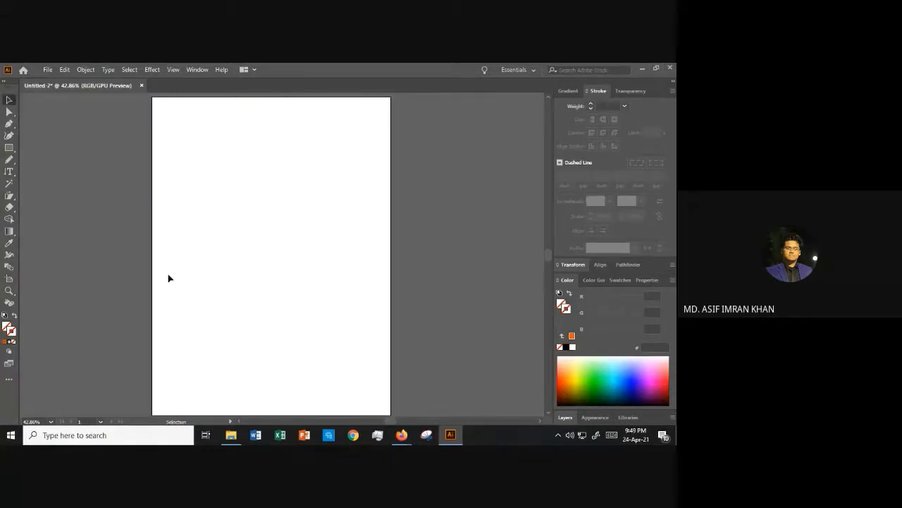
key(ctrl+minus)
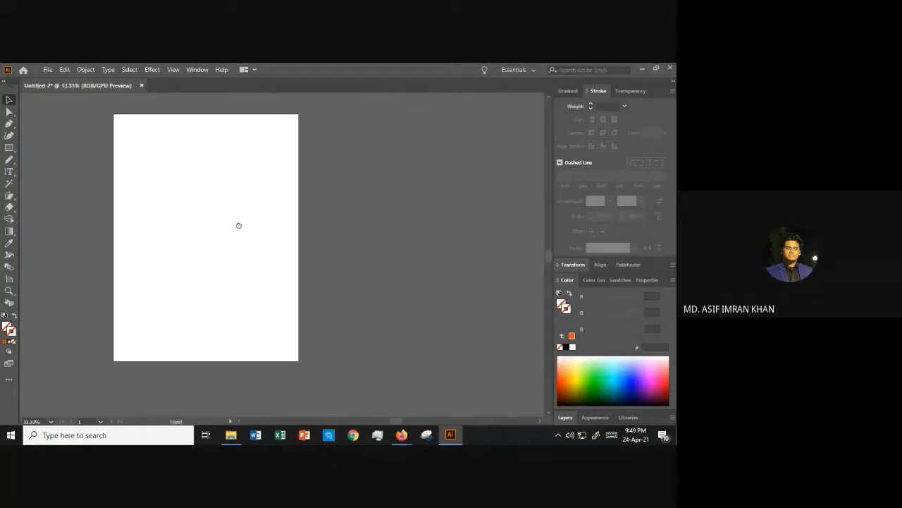
click(9, 279)
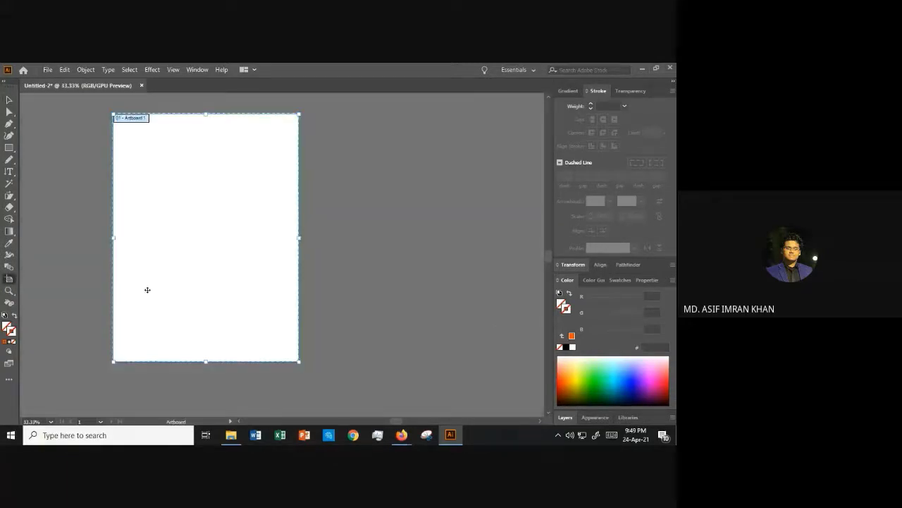
click(644, 280)
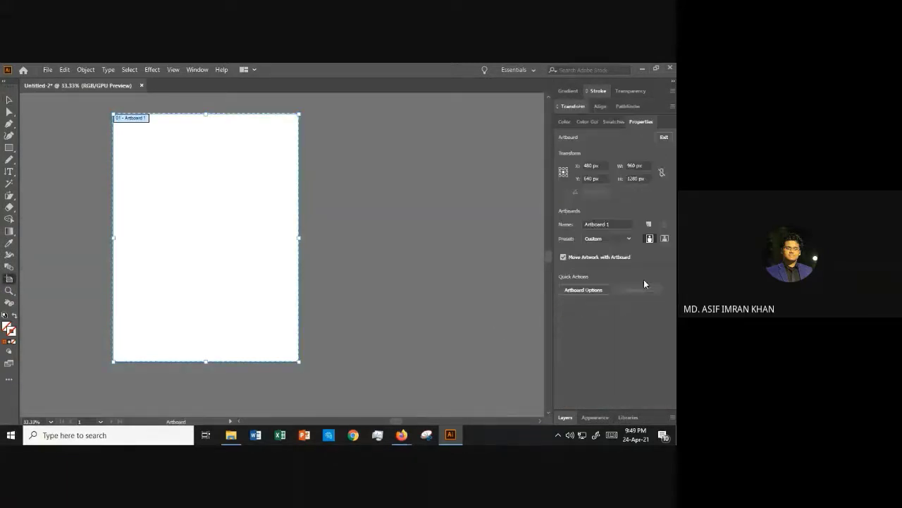
click(617, 222)
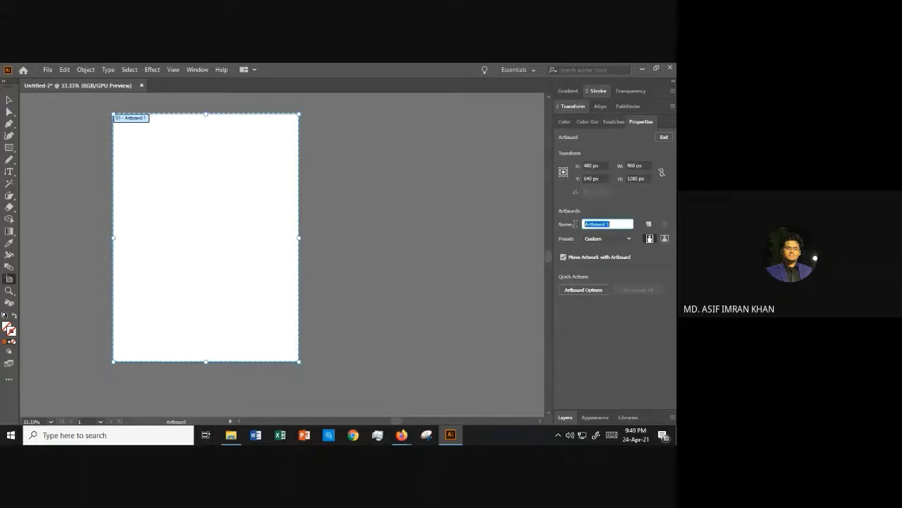
drag(610, 224, 566, 224)
text(A)
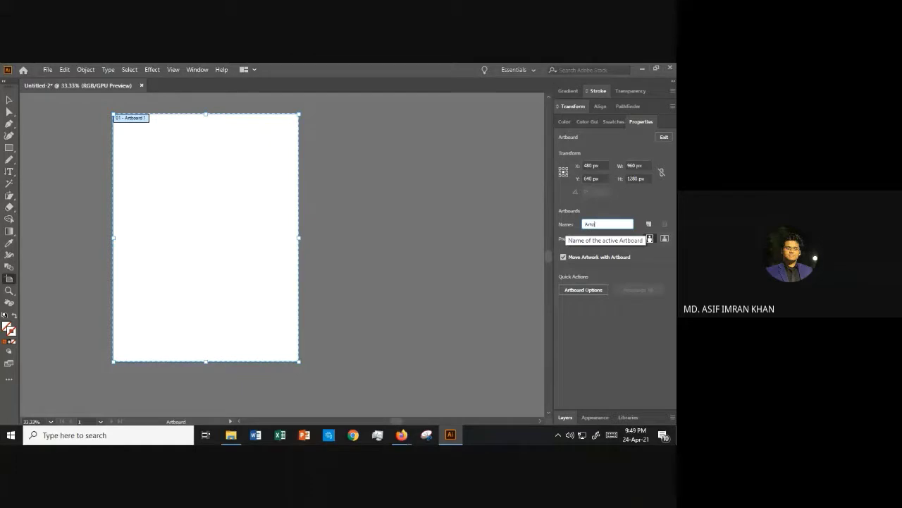
Add a second 960 x 1280 px artboard beside the first one and exit artboard editing
click(648, 224)
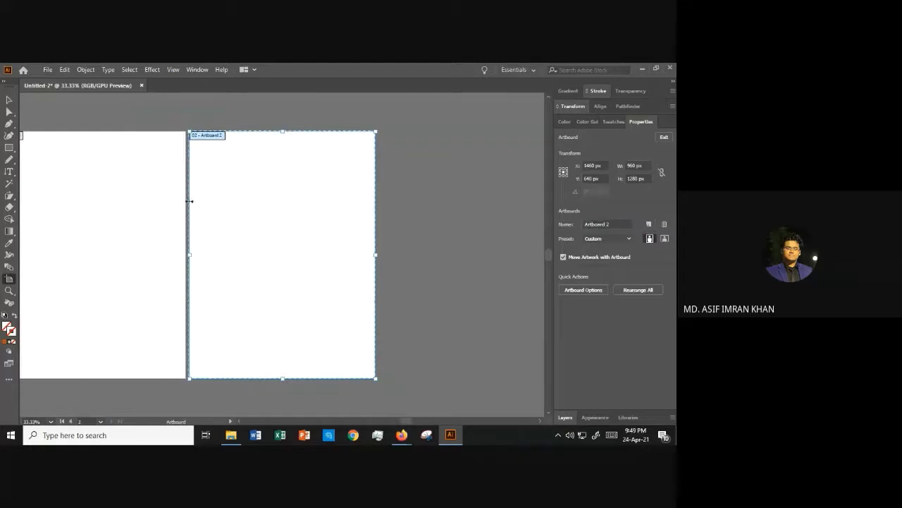
click(8, 99)
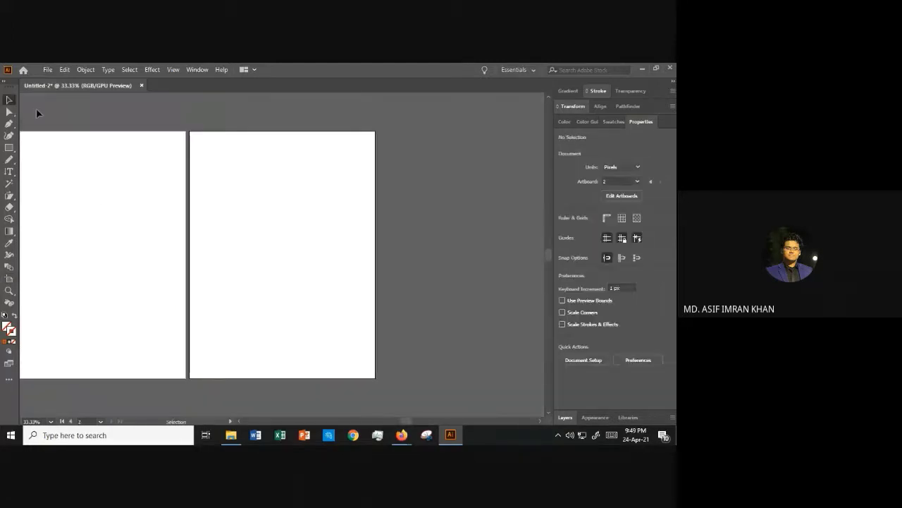
drag(123, 109, 159, 110)
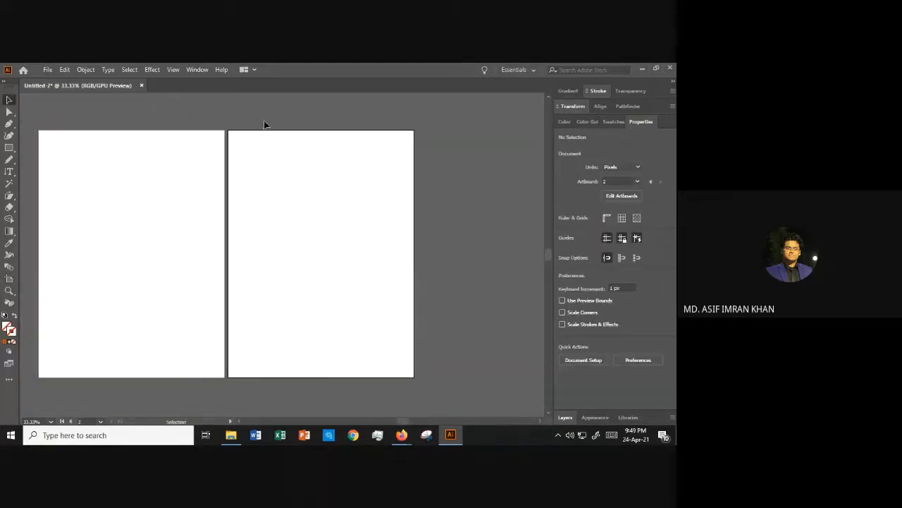
Switch to Firefox and open the Google Play apps page in a new tab
mouse_move(401, 435)
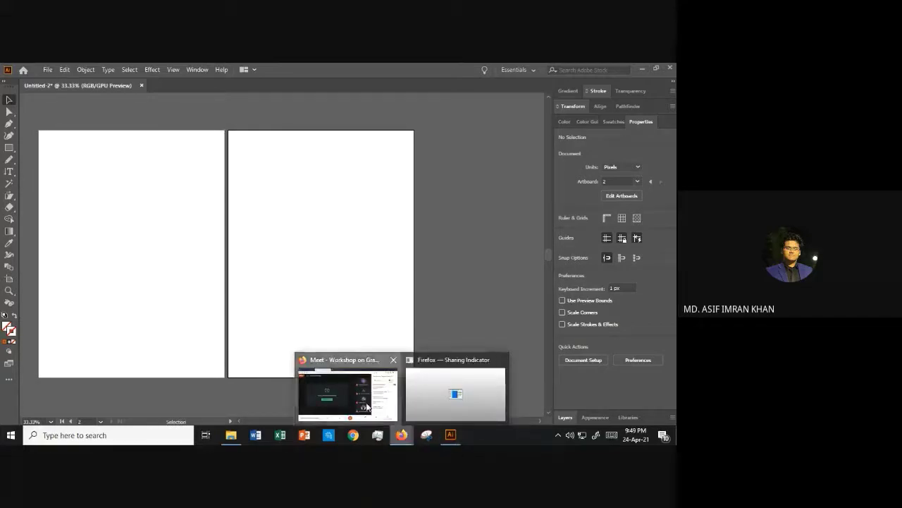
click(349, 388)
click(342, 72)
click(313, 90)
text(playstore)
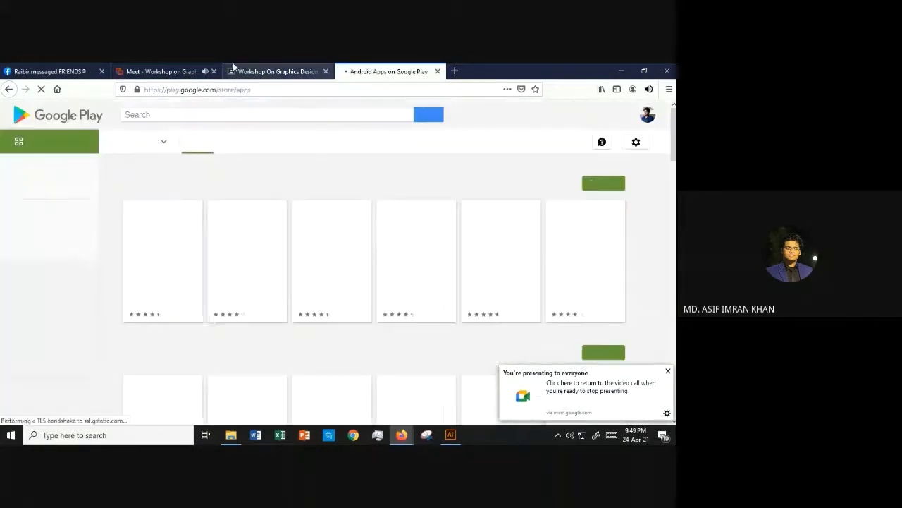
Open the Subway Surfers store page and examine its row of preview screenshots
scroll(289, 300, down, 2)
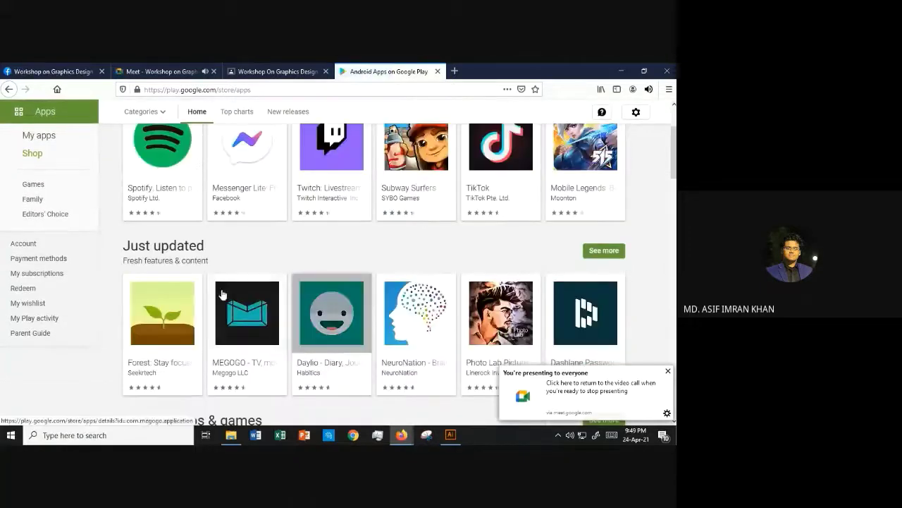
click(407, 246)
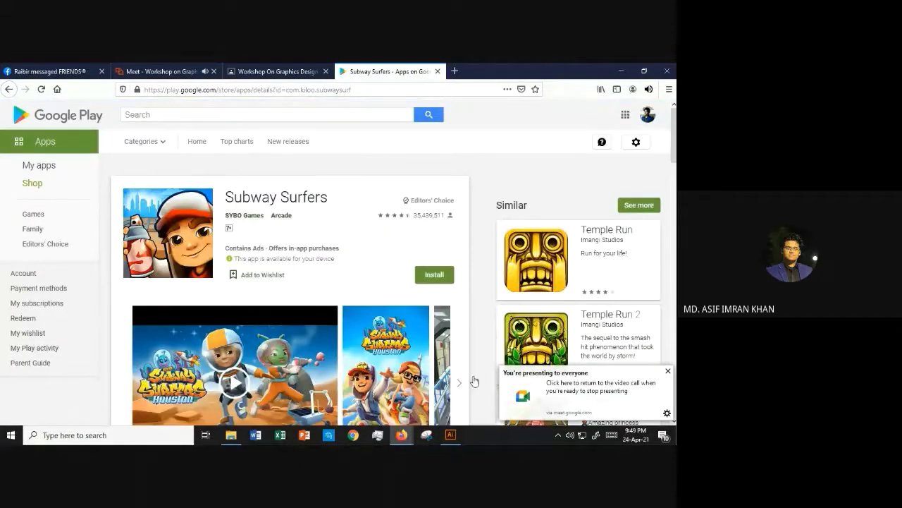
scroll(444, 318, down, 3)
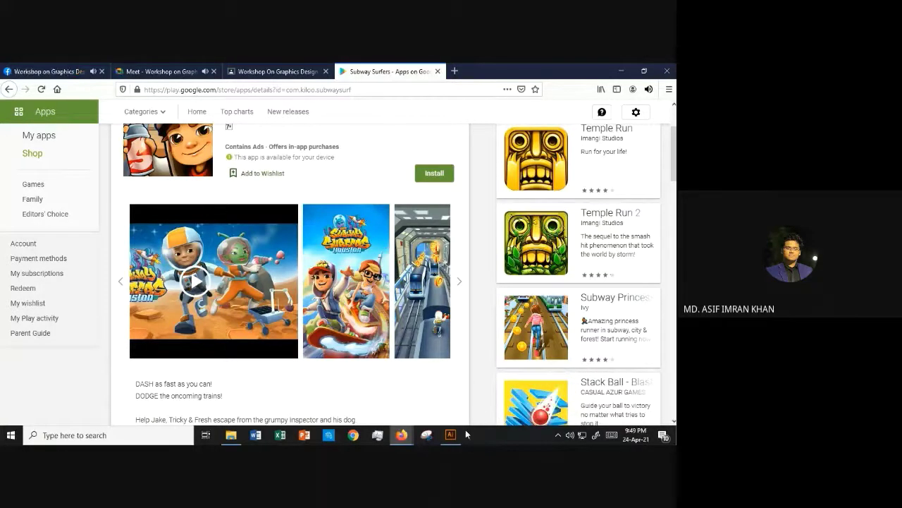
Return to Illustrator and draw a circle against the inner edge of the first artboard with the Ellipse tool
key(alt+Tab)
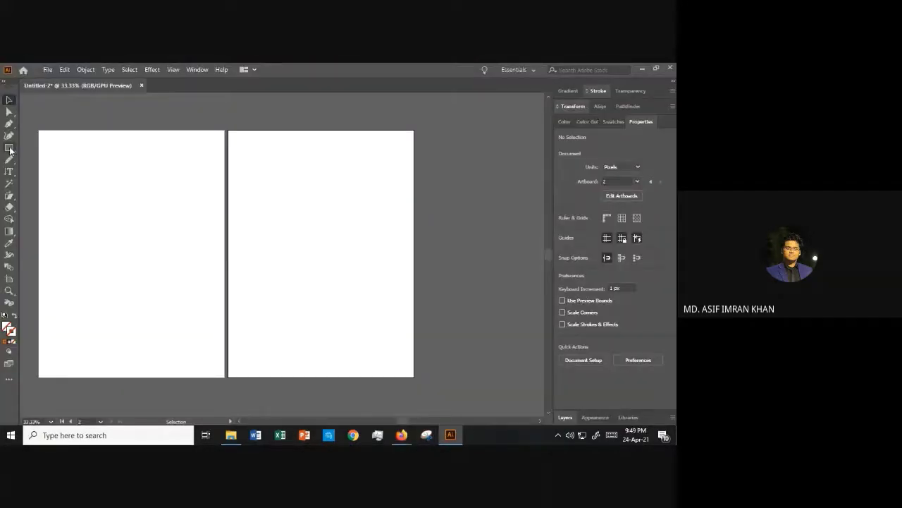
drag(9, 147, 29, 159)
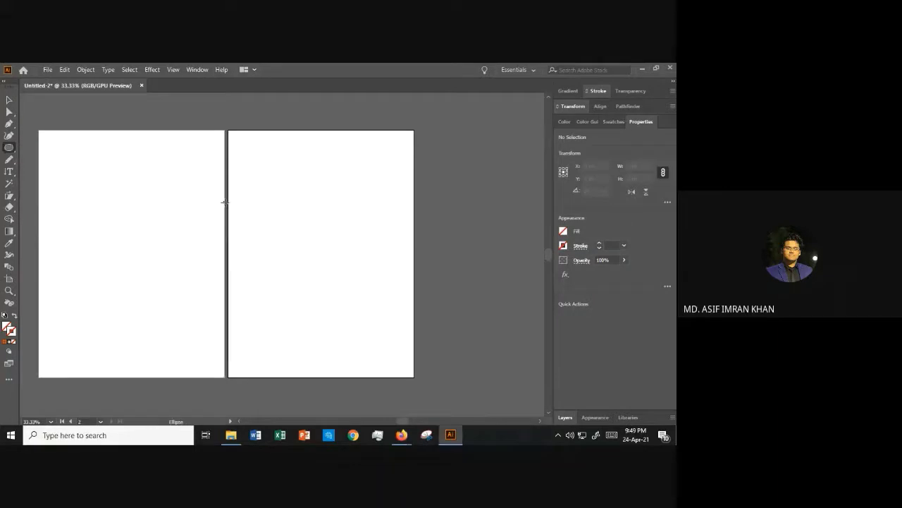
drag(224, 202, 131, 294)
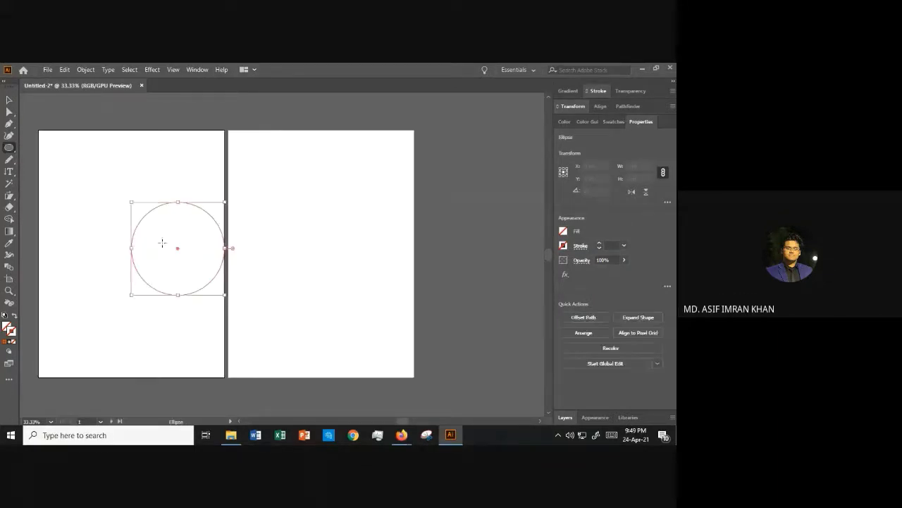
Move the circle so it straddles the gap between the two artboards, and deselect it
click(9, 101)
drag(163, 206, 209, 201)
click(174, 165)
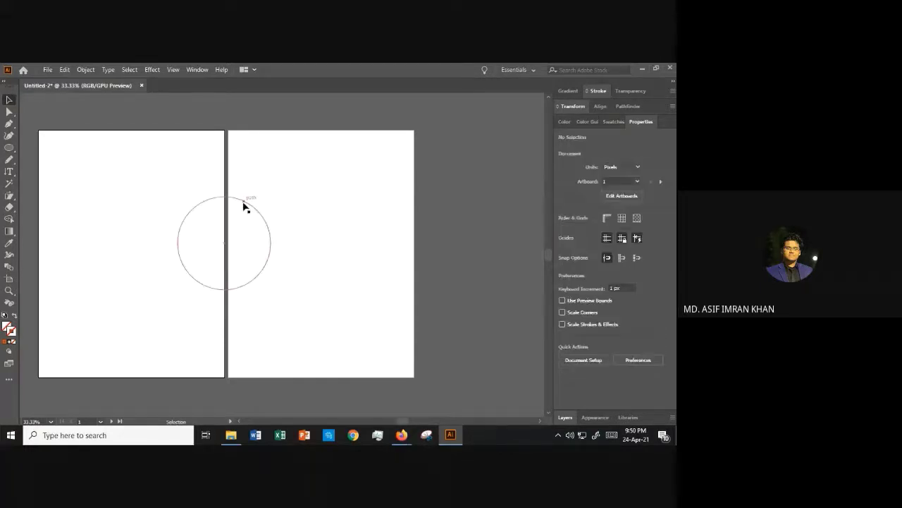
Fill the circle straddling the two artboards with solid orange, leave it without a stroke, and deselect it
click(244, 203)
click(5, 341)
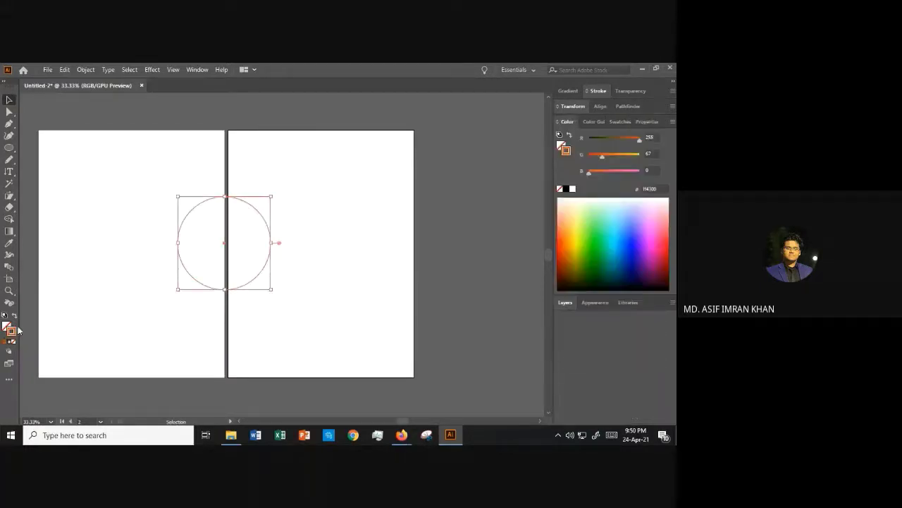
click(102, 208)
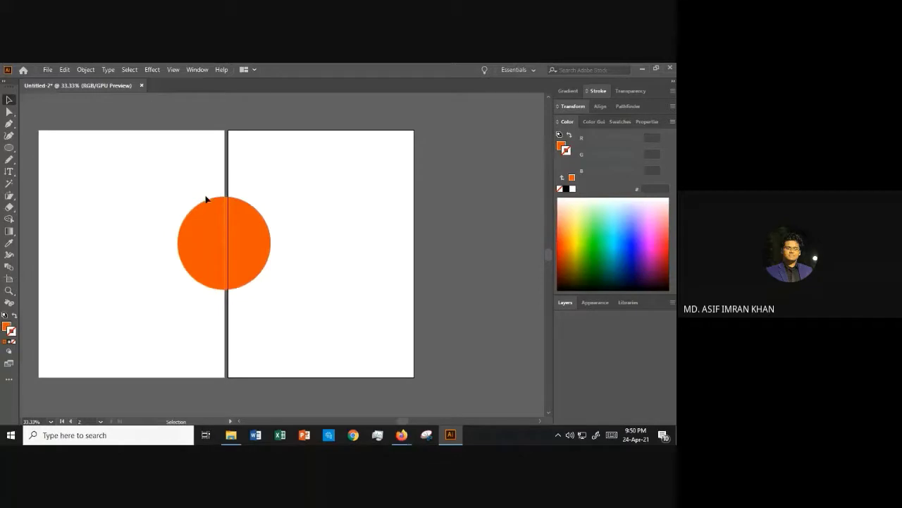
click(209, 225)
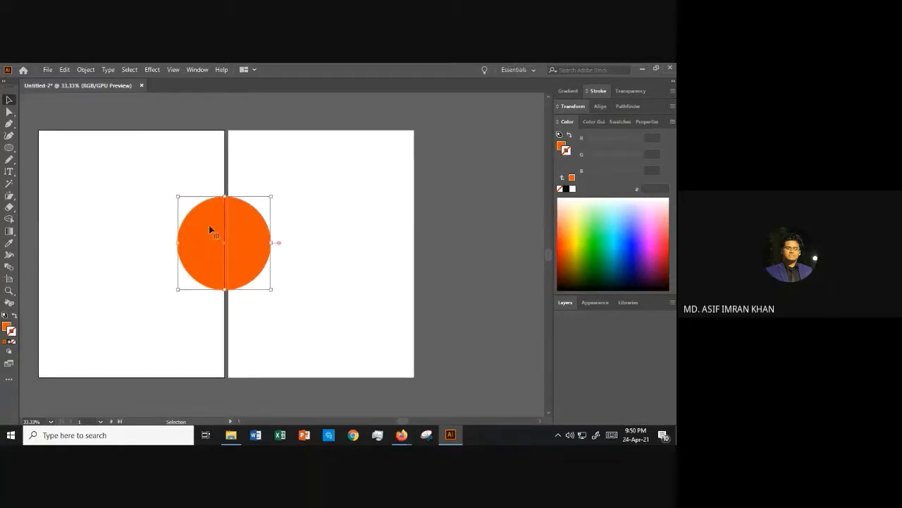
key(a)
drag(199, 250, 229, 242)
click(186, 118)
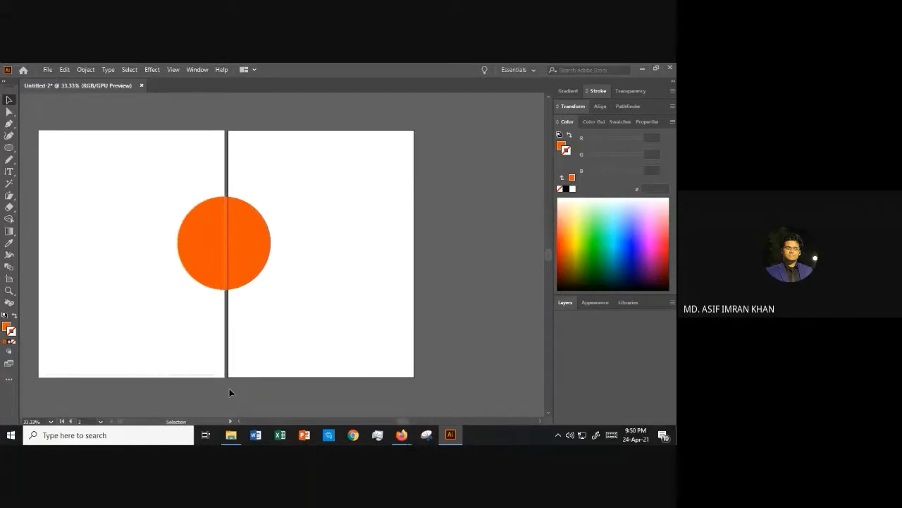
Select the orange circle and delete it so both artboards are empty
click(208, 234)
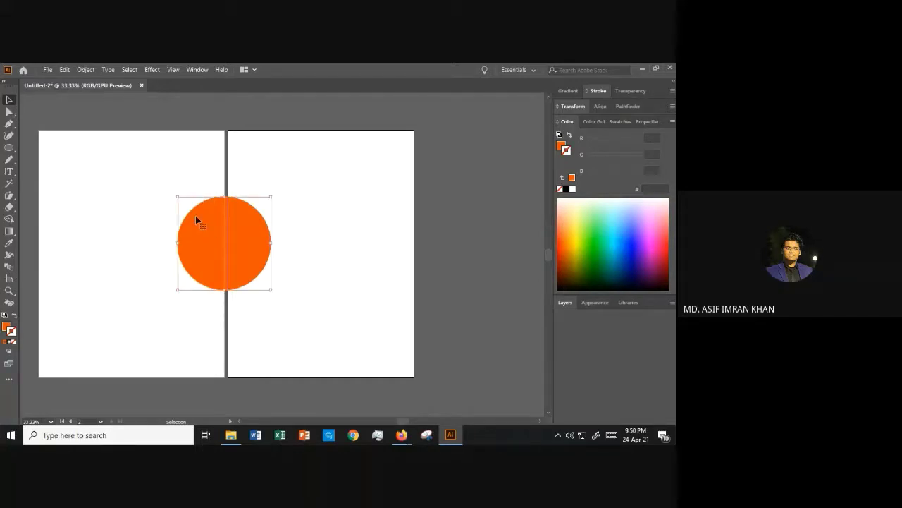
click(232, 124)
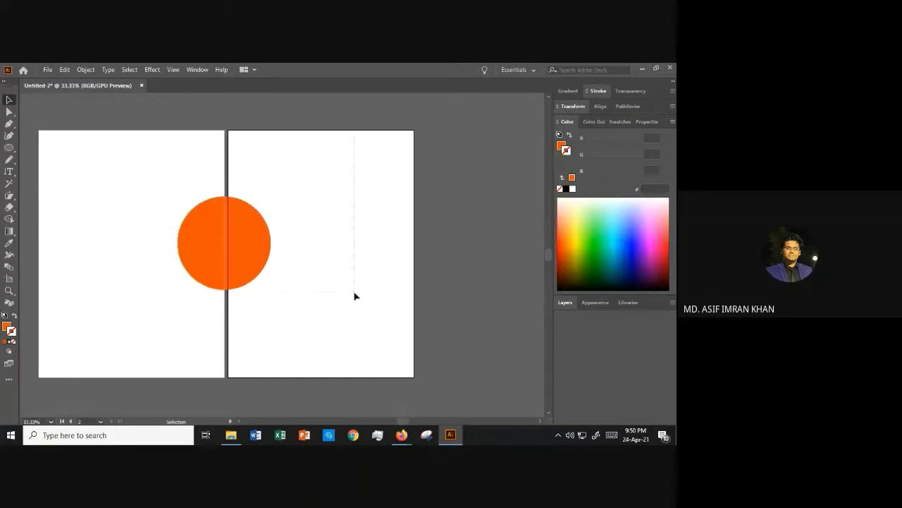
key(ctrl+a)
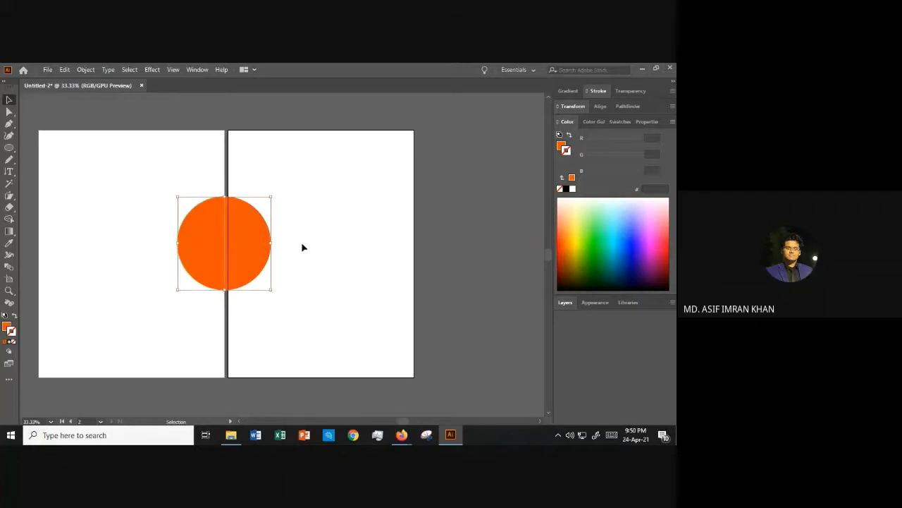
key(Delete)
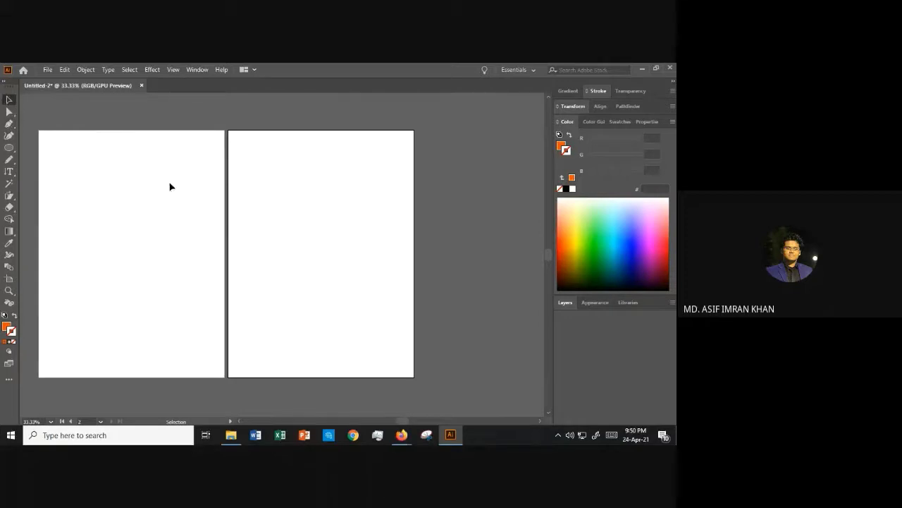
Move Artboard 2 away from the first artboard with the Artboard tool, to about X 1509 px and Y 640 px
click(9, 278)
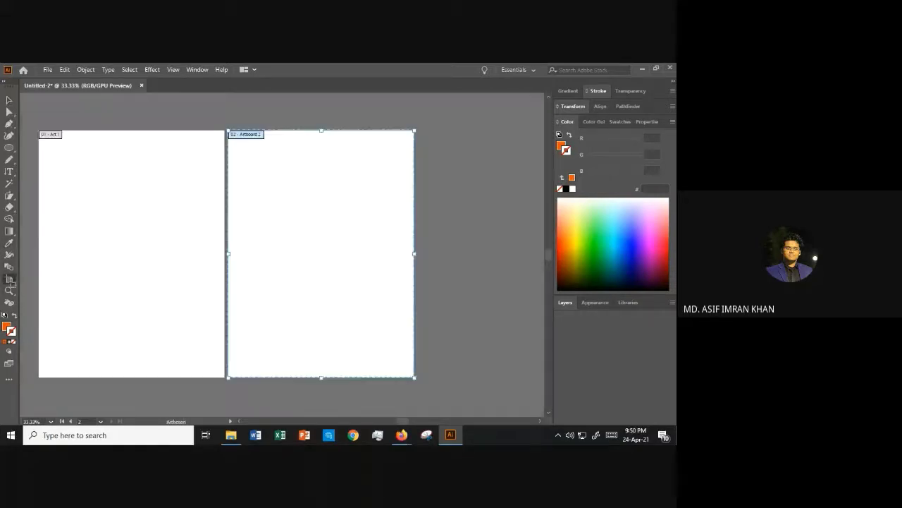
drag(271, 206, 301, 222)
click(640, 121)
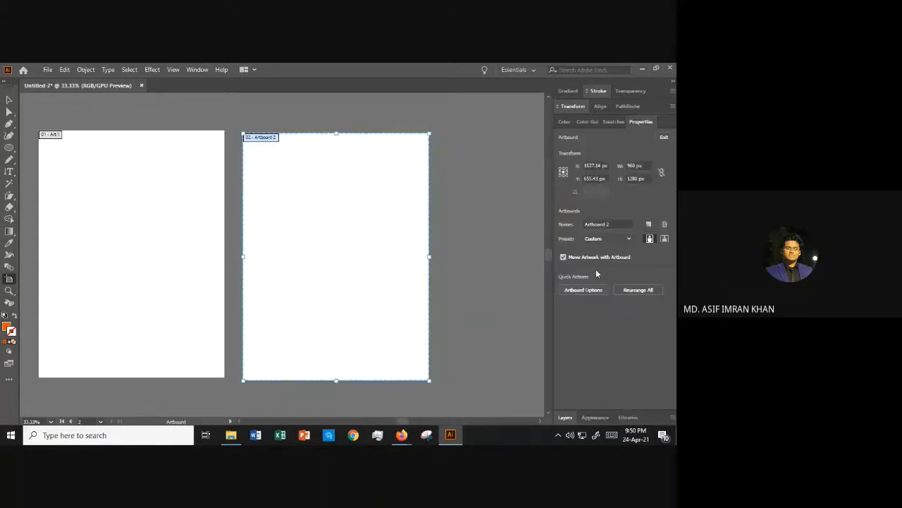
drag(297, 193, 291, 190)
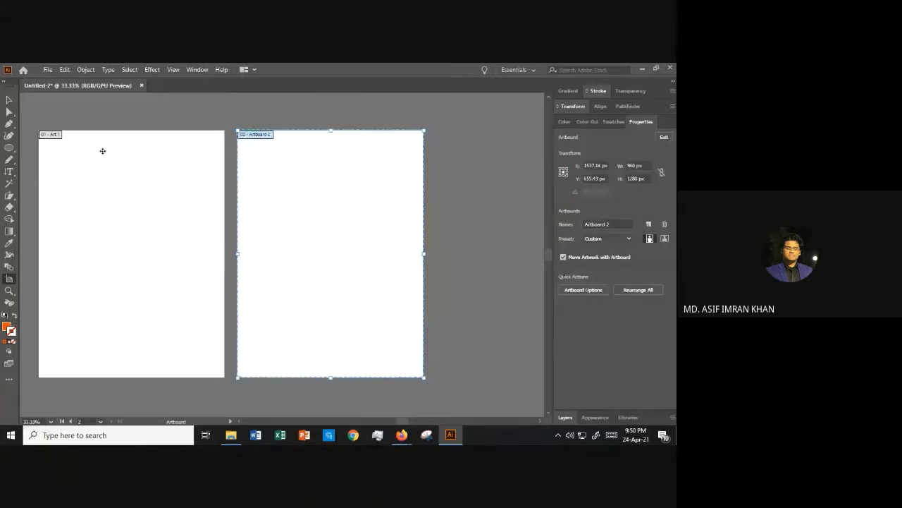
Resize Artboard 2 to a width of 1000 px and a height of 1000 px
click(645, 165)
key(Tab)
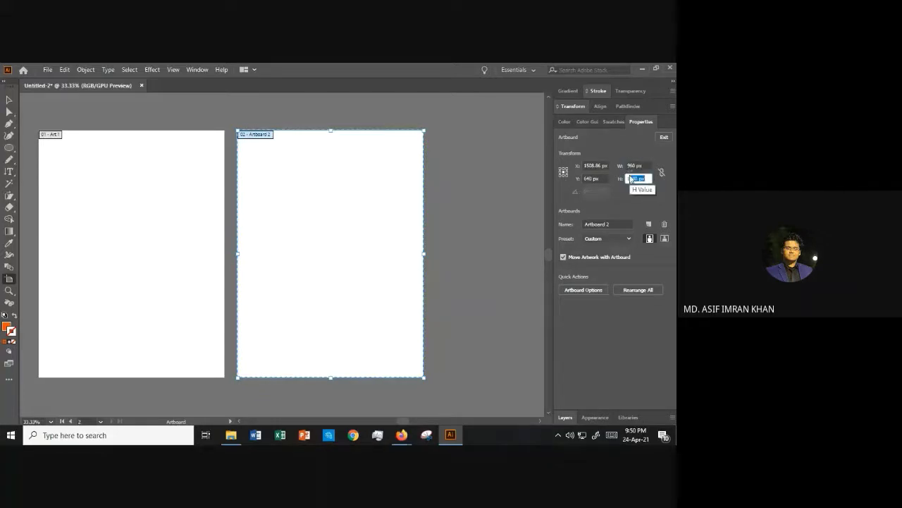
click(638, 165)
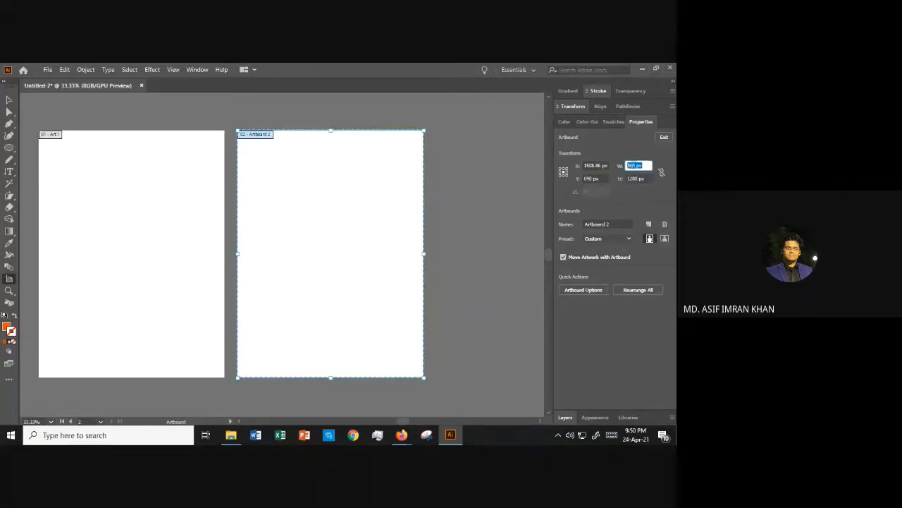
text(1000)
key(Return)
click(641, 179)
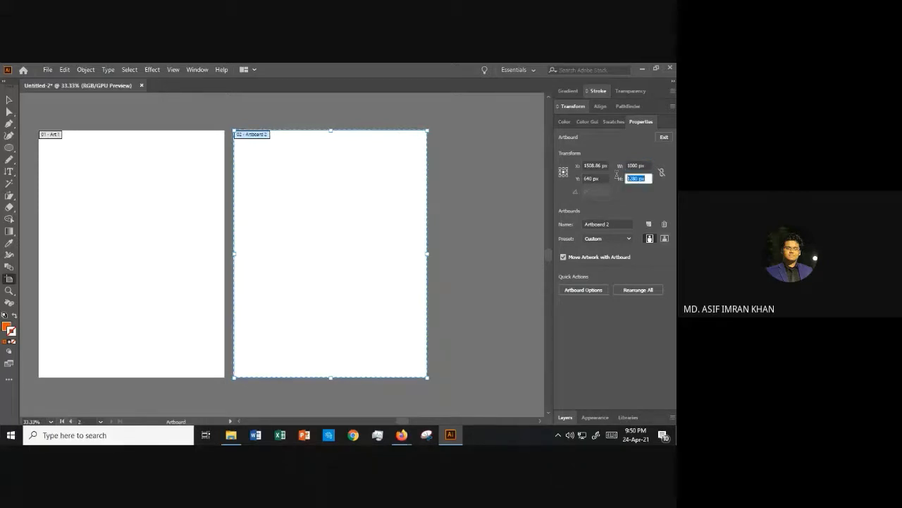
text(1000)
key(Return)
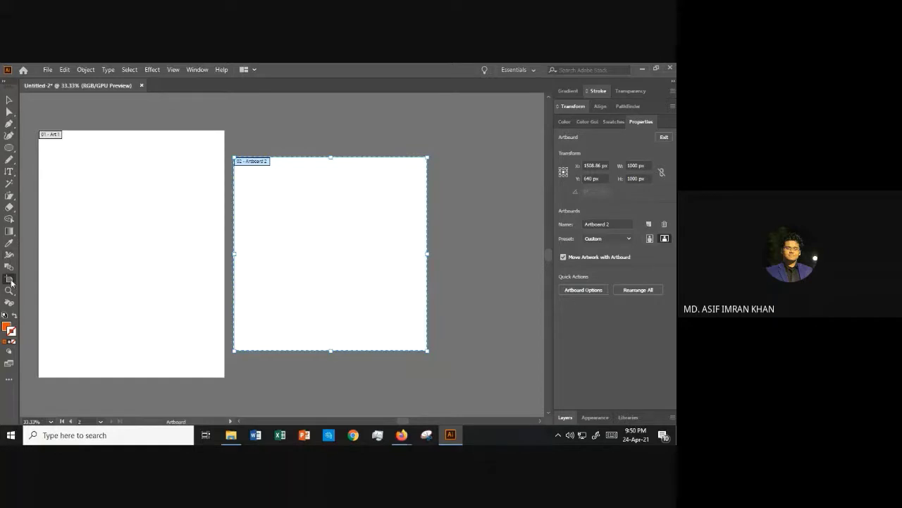
Delete Artboard 2, leave artboard editing, and return to the Selection tool
click(648, 165)
key(Tab)
click(8, 100)
click(8, 278)
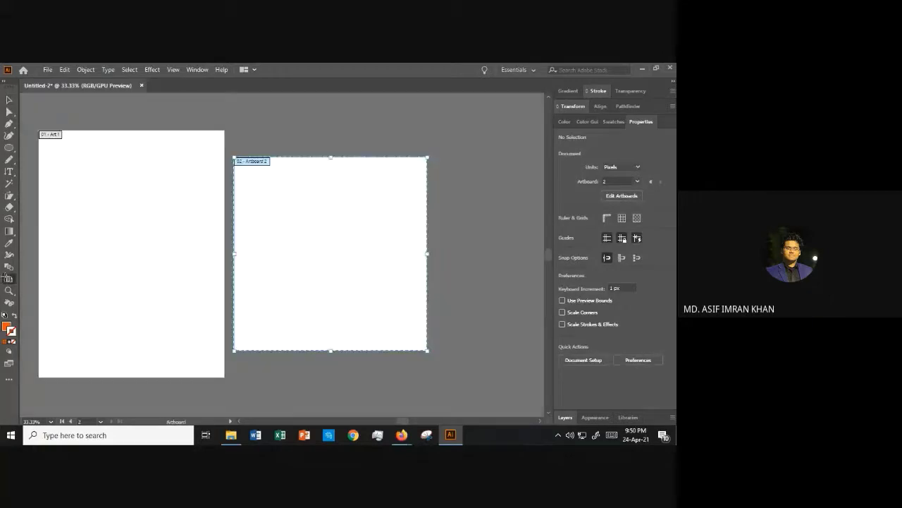
click(667, 224)
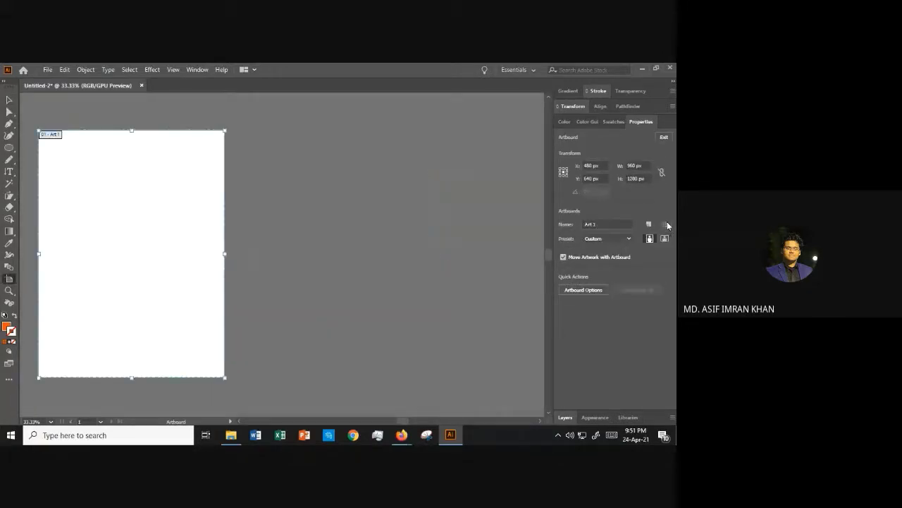
click(8, 100)
drag(268, 199, 310, 207)
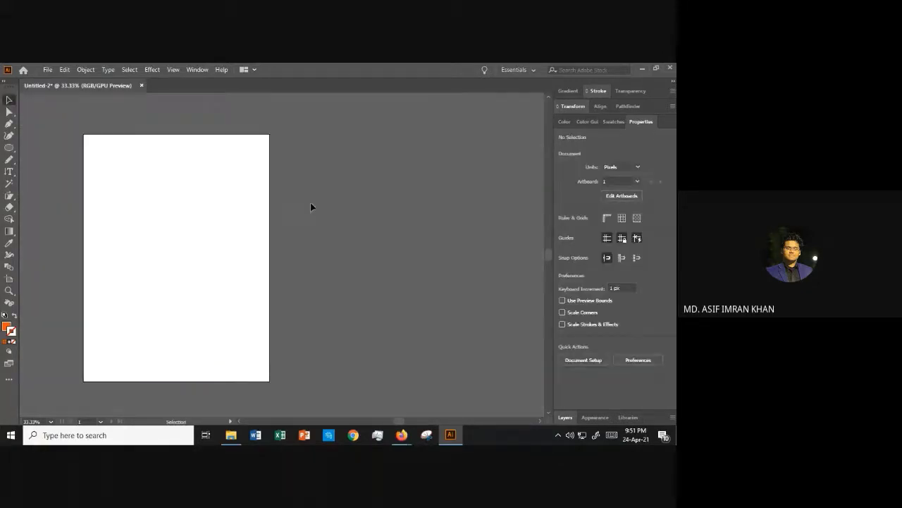
Zoom in on the blank artboard to 100% with the Zoom tool, zoom out to 25%, and return to the Selection tool
click(11, 292)
click(12, 295)
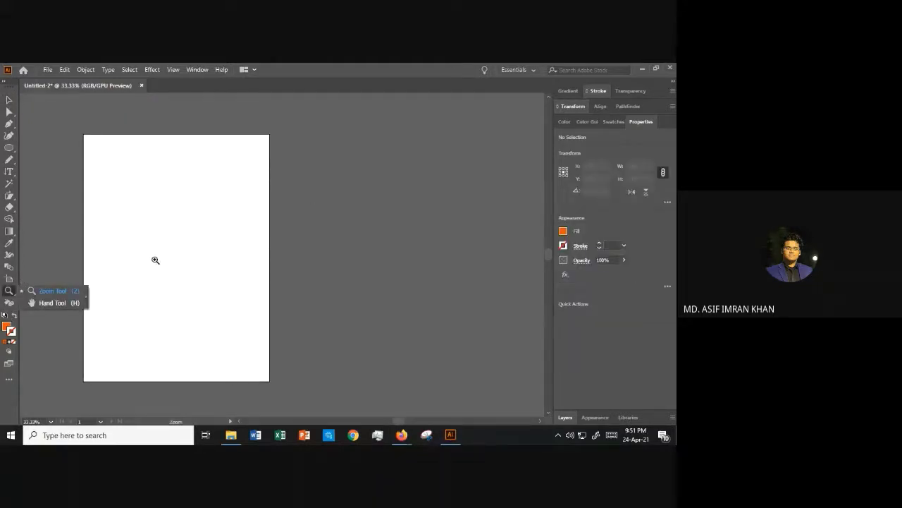
click(126, 222)
click(292, 211)
click(324, 300)
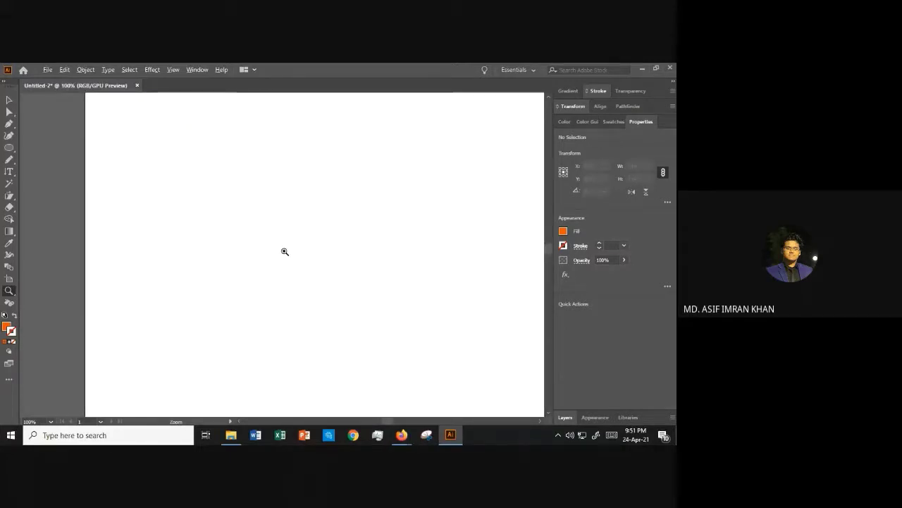
alt+click(278, 216)
alt+click(299, 239)
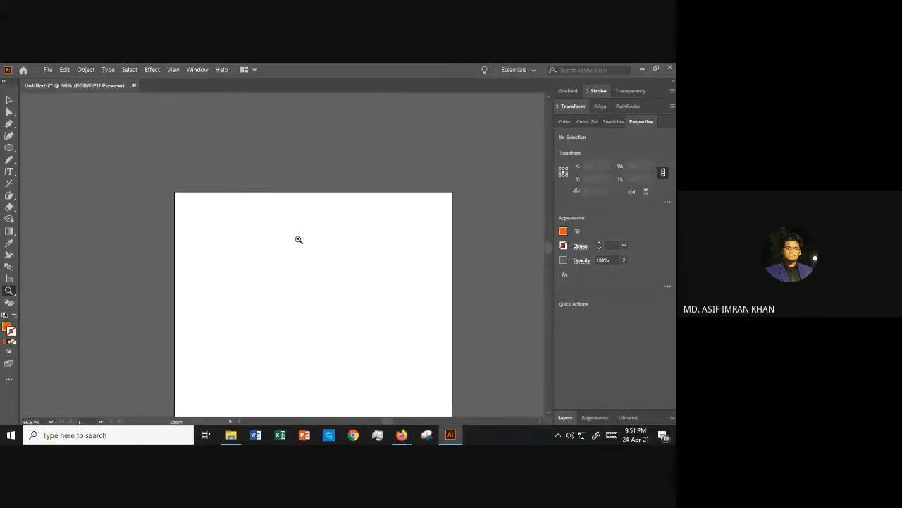
alt+click(292, 316)
alt+click(259, 262)
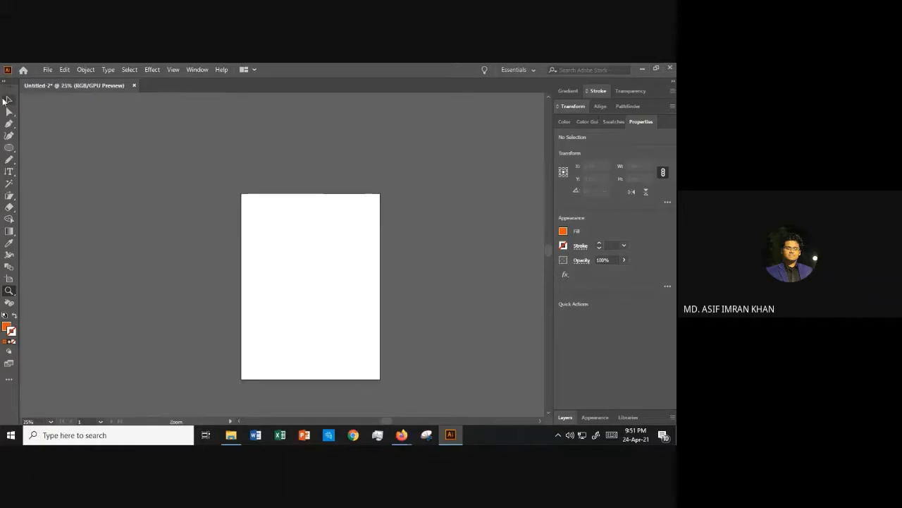
click(9, 99)
scroll(278, 287, up, 1)
scroll(272, 294, down, 4)
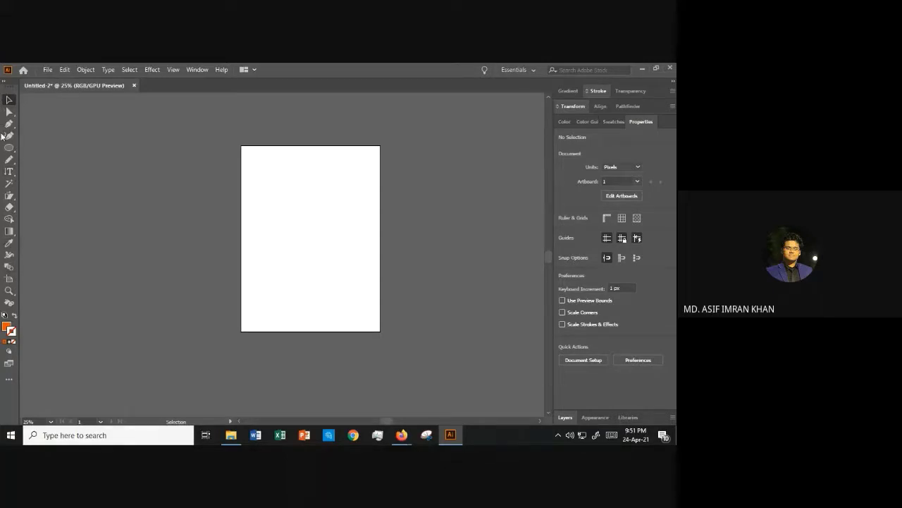
Examine the complete list of available tools from the selection and drawing groups to the modify group, and close it
click(9, 382)
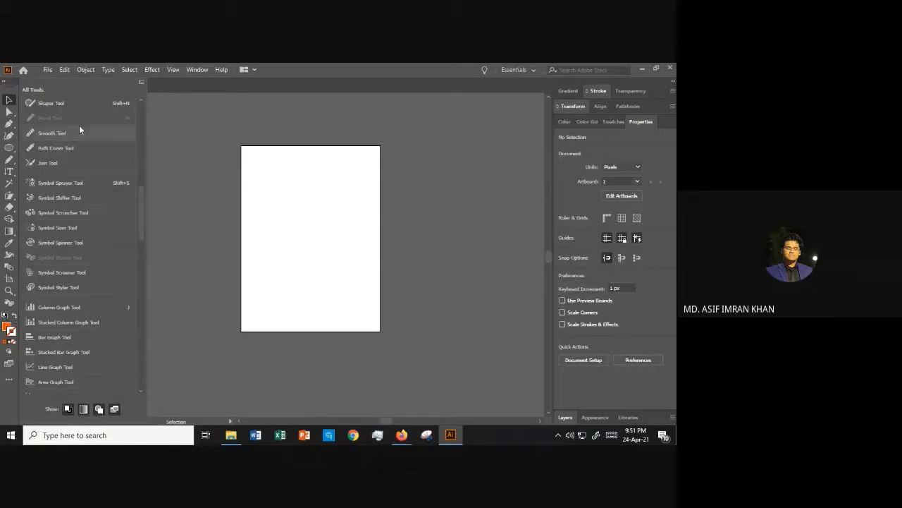
scroll(80, 215, down, 10)
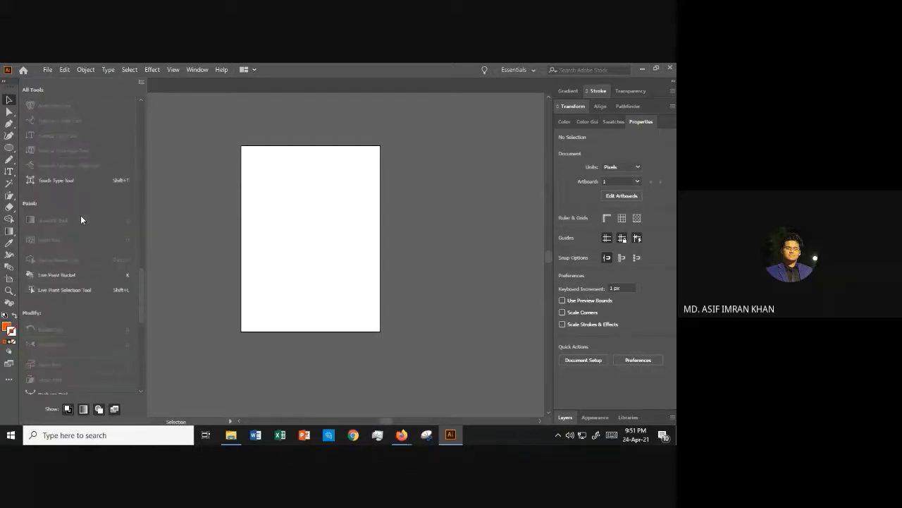
scroll(68, 265, up, 5)
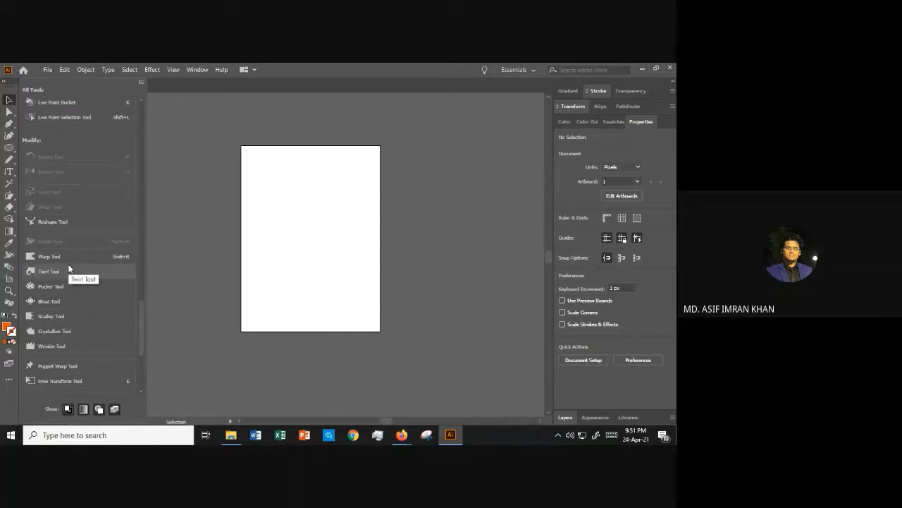
scroll(68, 267, up, 10)
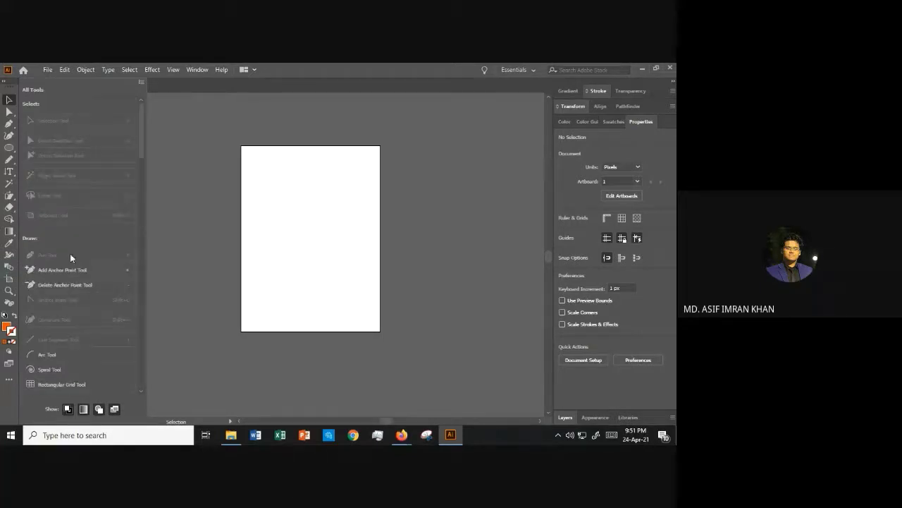
scroll(68, 223, down, 5)
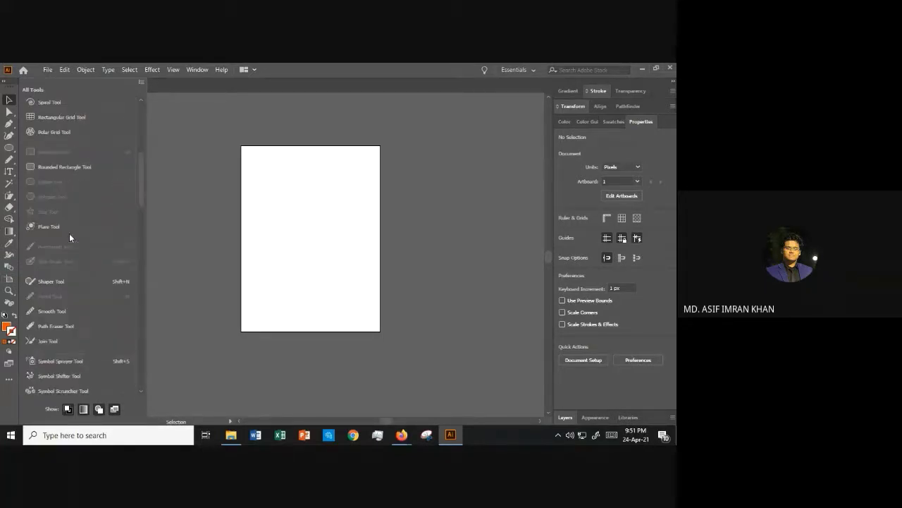
scroll(72, 233, up, 5)
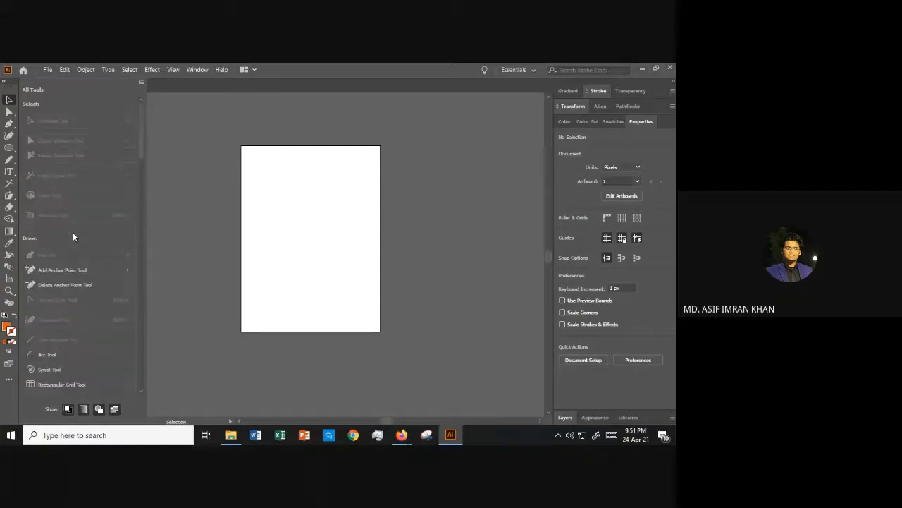
click(165, 116)
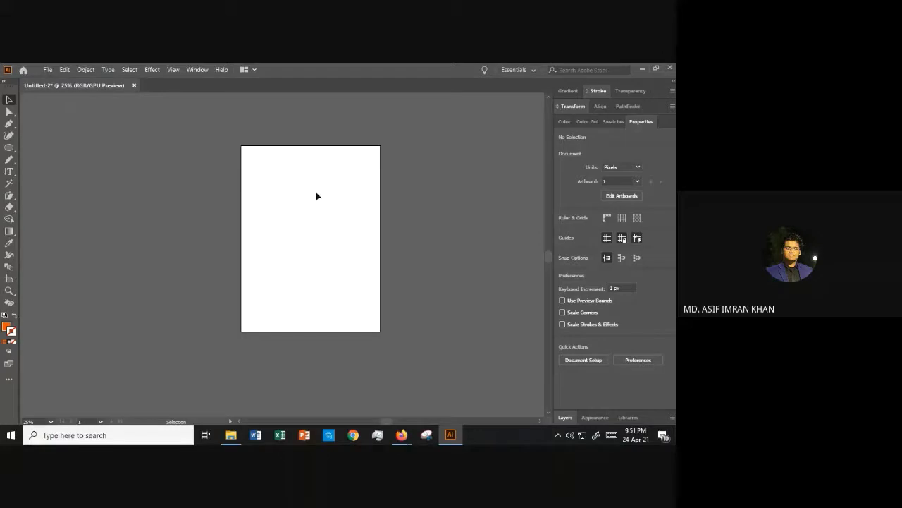
Examine the stroke, transparency, alignment and color options in turn
scroll(292, 206, up, 1)
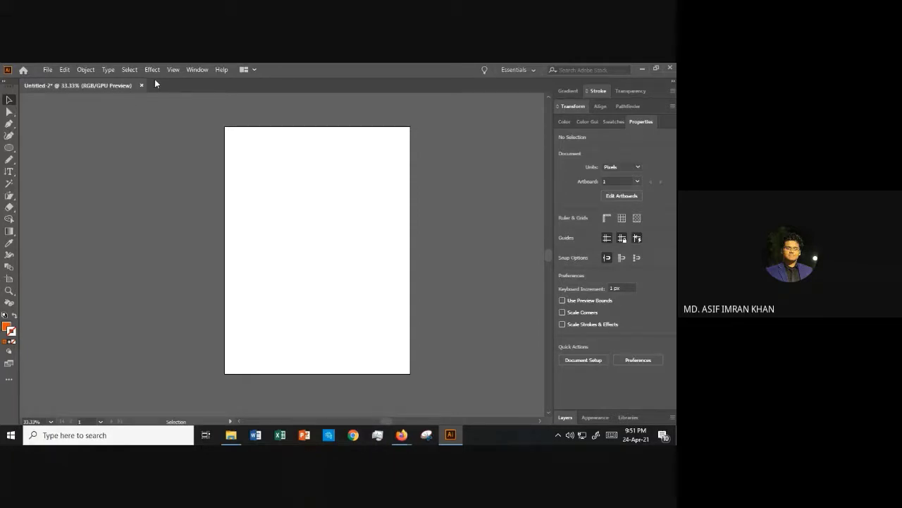
click(600, 91)
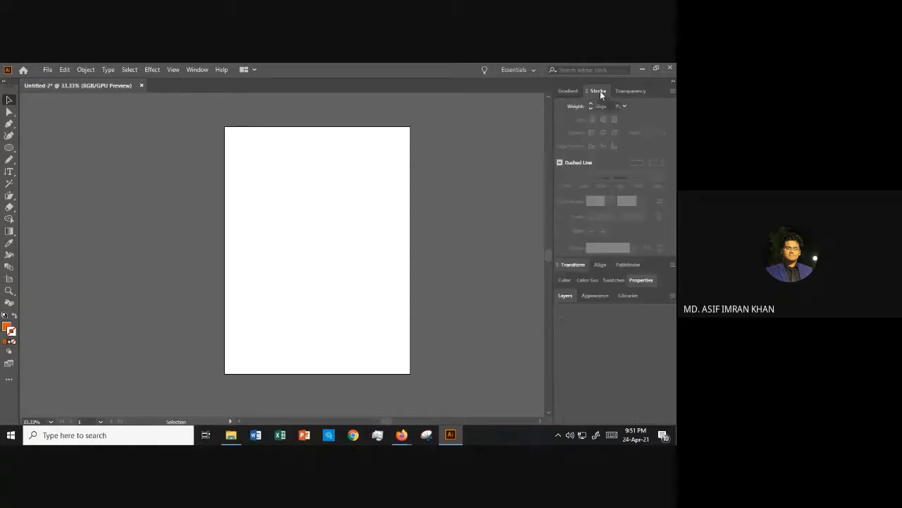
click(627, 92)
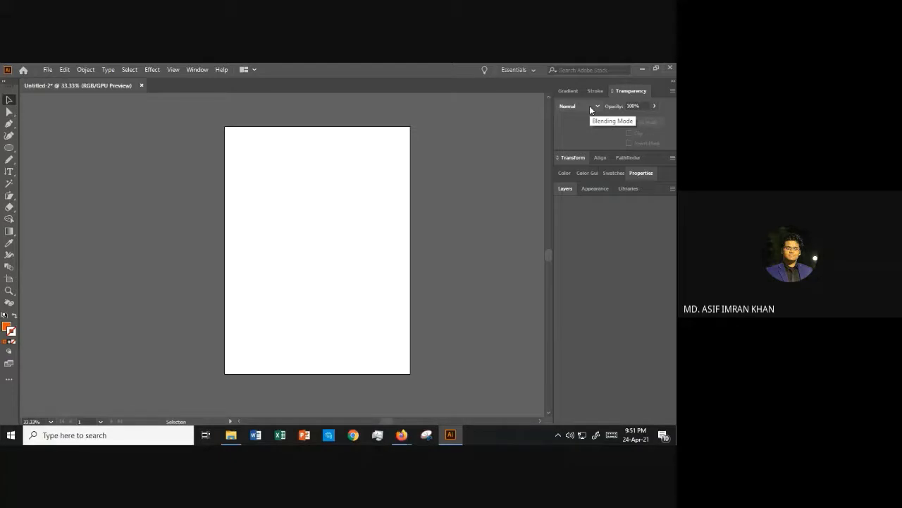
click(597, 157)
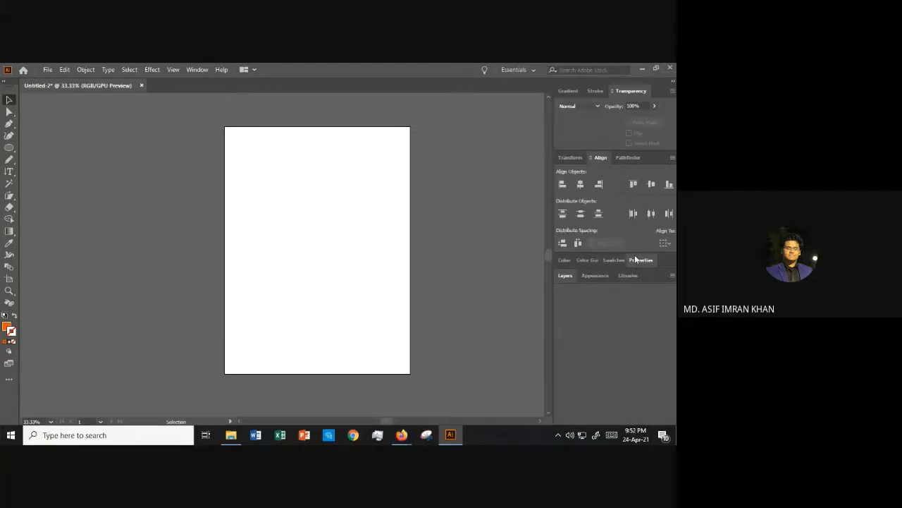
click(569, 261)
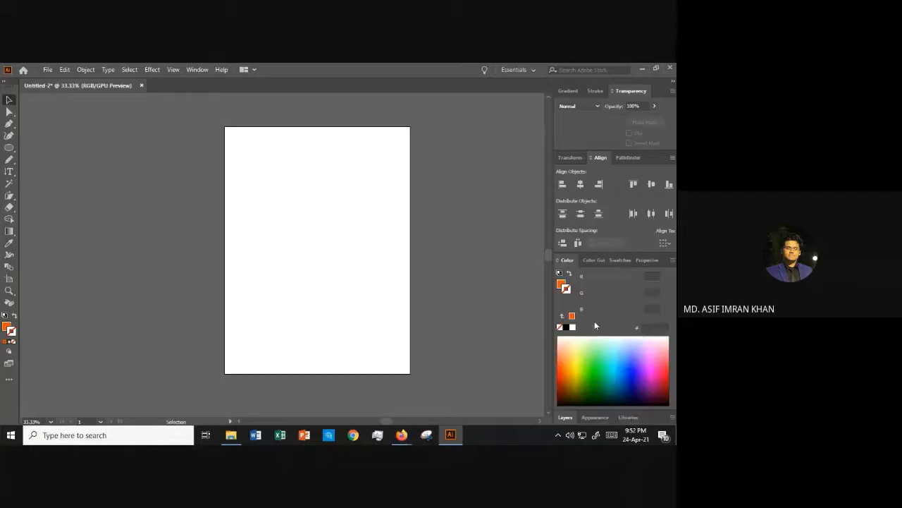
Set the stroke color to light cyan (R 57, G 255, B 247) and view the document's properties
mouse_move(595, 348)
mouse_down()
mouse_move(648, 370)
mouse_move(630, 364)
mouse_move(655, 353)
mouse_move(614, 358)
mouse_up()
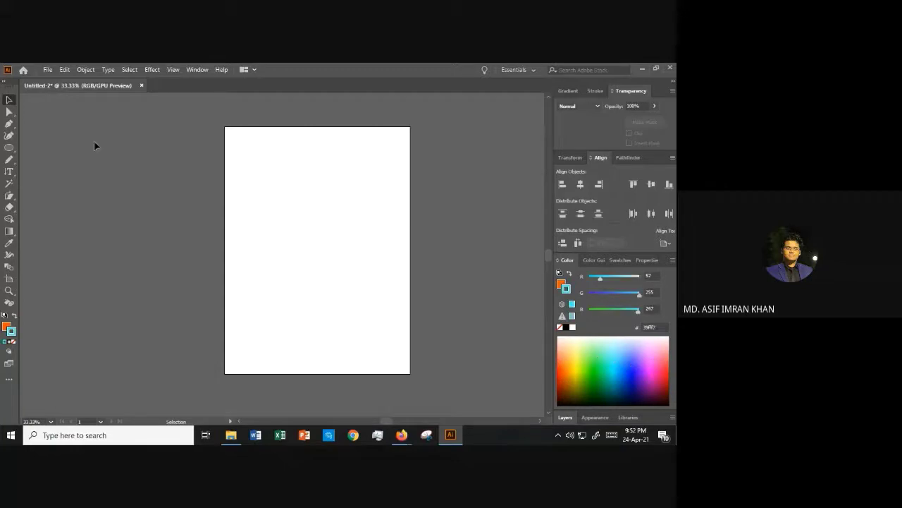
click(643, 261)
scroll(670, 254, down, 1)
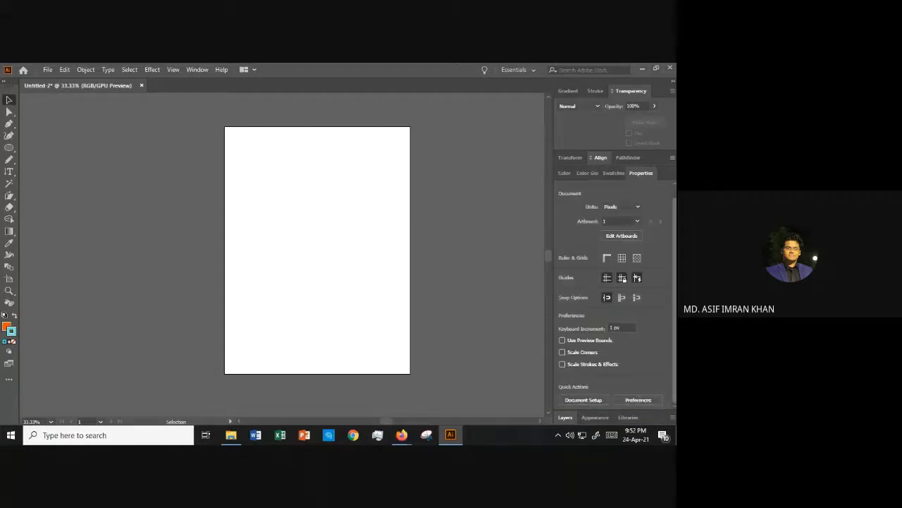
Draw an orange ellipse about 401 by 301 px and a placeholder text box below it, and view the text's character properties
click(9, 148)
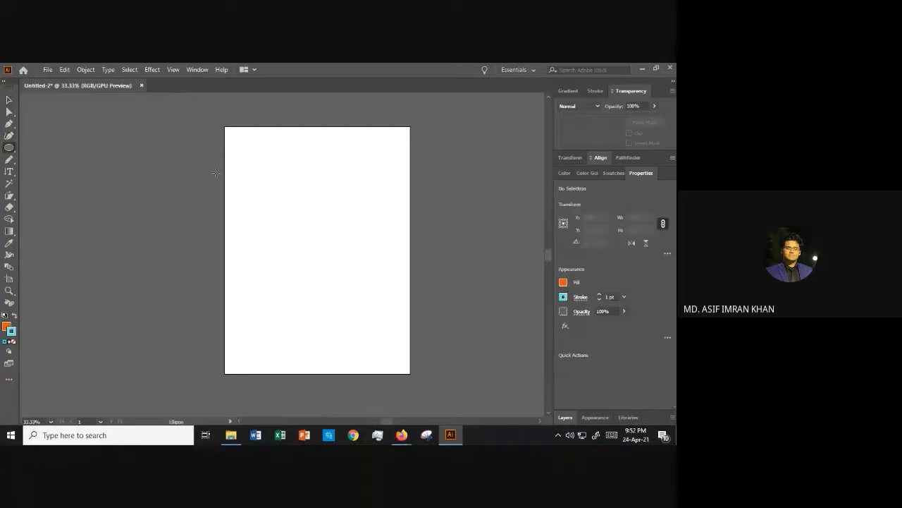
drag(264, 163, 341, 220)
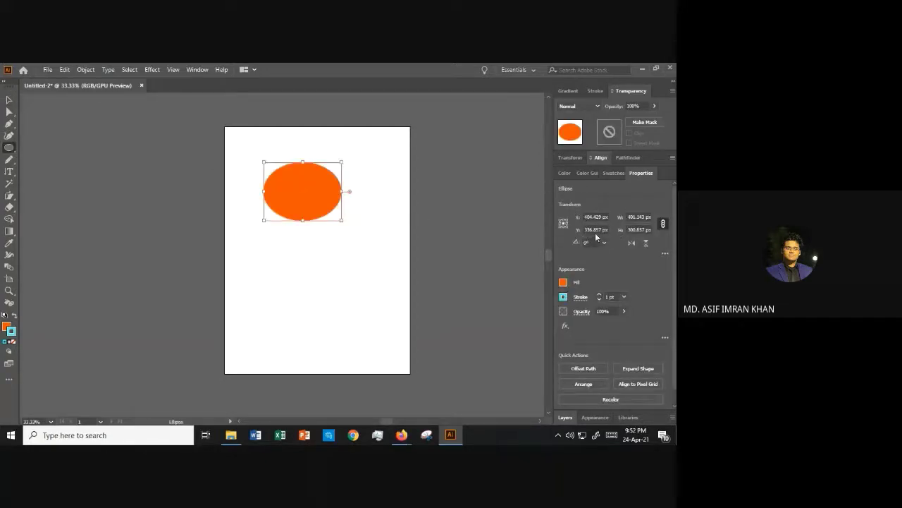
click(9, 172)
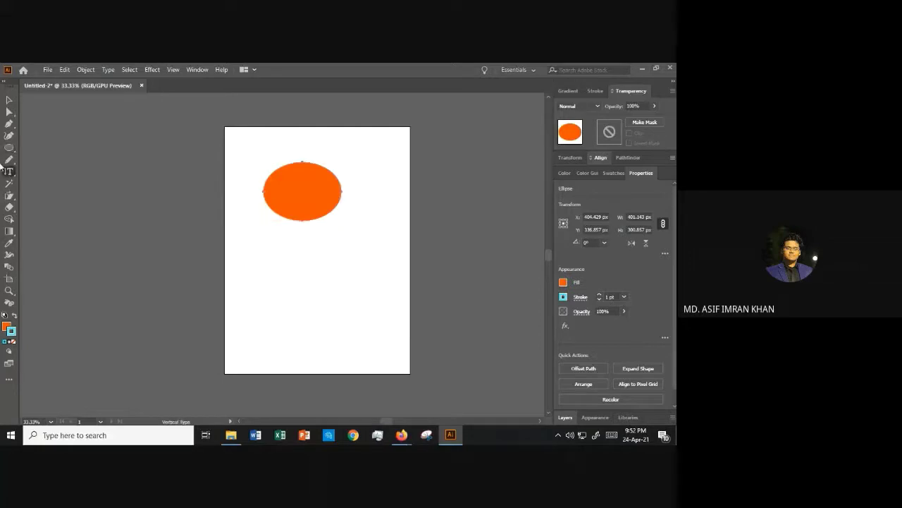
click(9, 171)
click(51, 171)
drag(248, 238, 355, 282)
scroll(595, 327, down, 4)
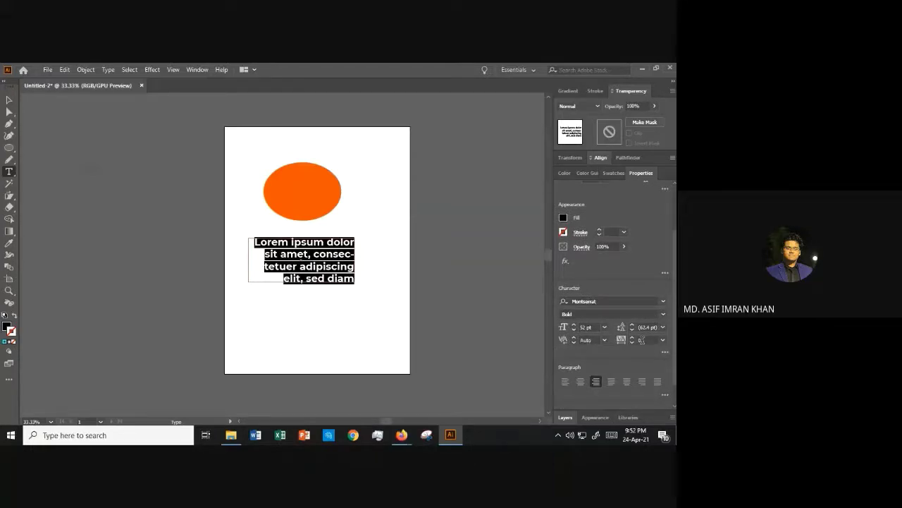
Delete the placeholder text box and the orange ellipse from the artboard
click(9, 99)
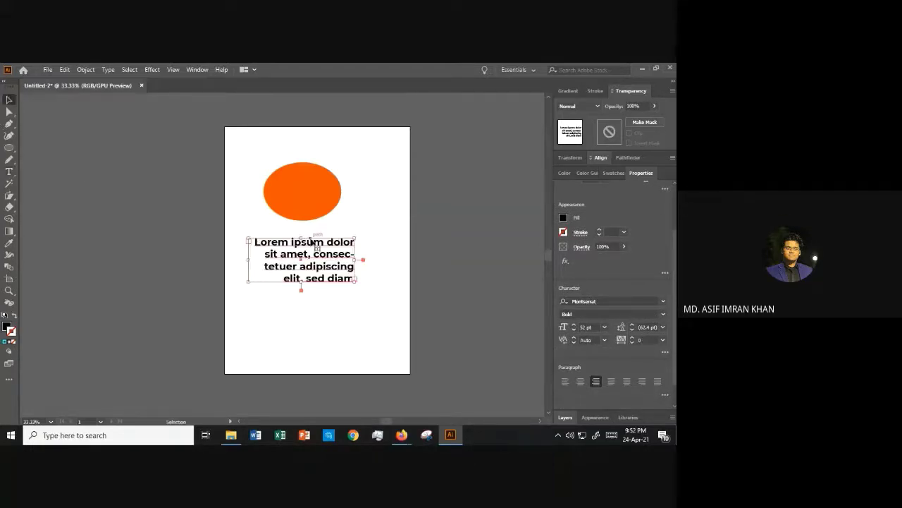
key(Delete)
click(308, 195)
key(Delete)
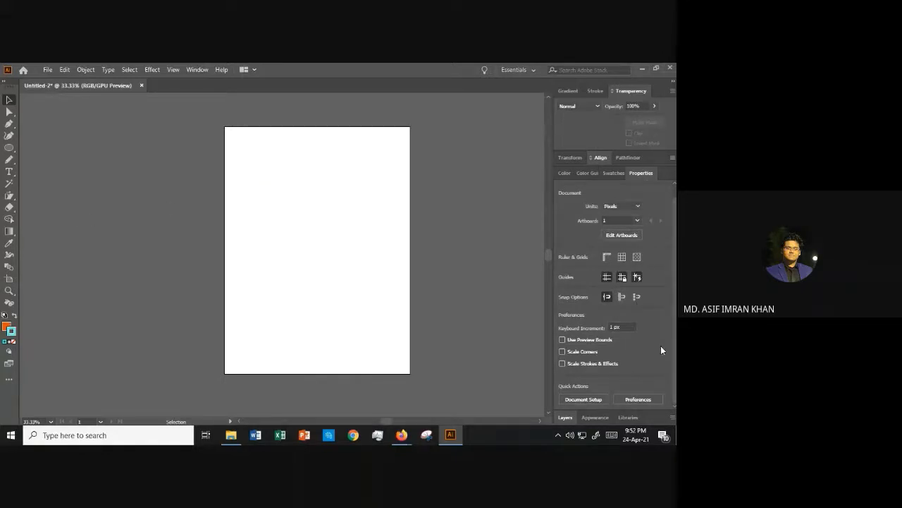
Draw a large, tall orange ellipse on Layer 2 in the upper half of the artboard and lock that layer
click(572, 417)
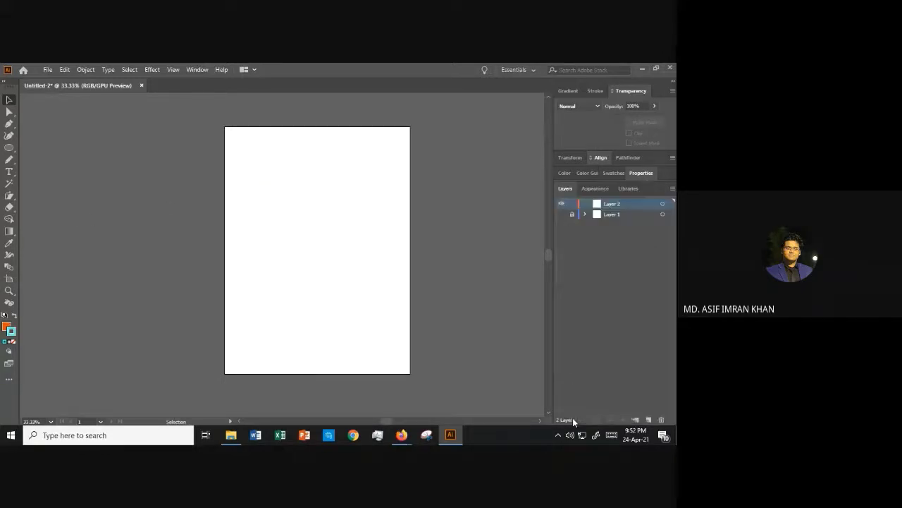
click(572, 215)
click(9, 147)
drag(251, 158, 358, 288)
click(9, 100)
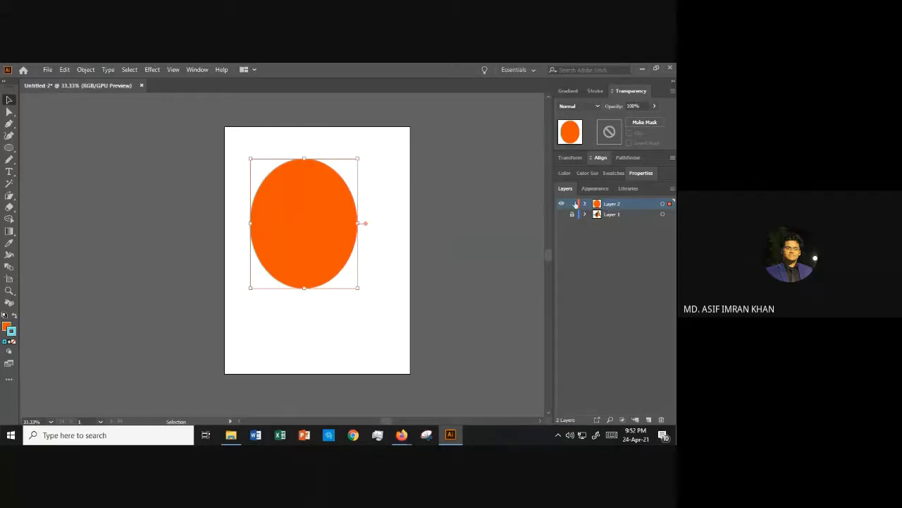
click(572, 204)
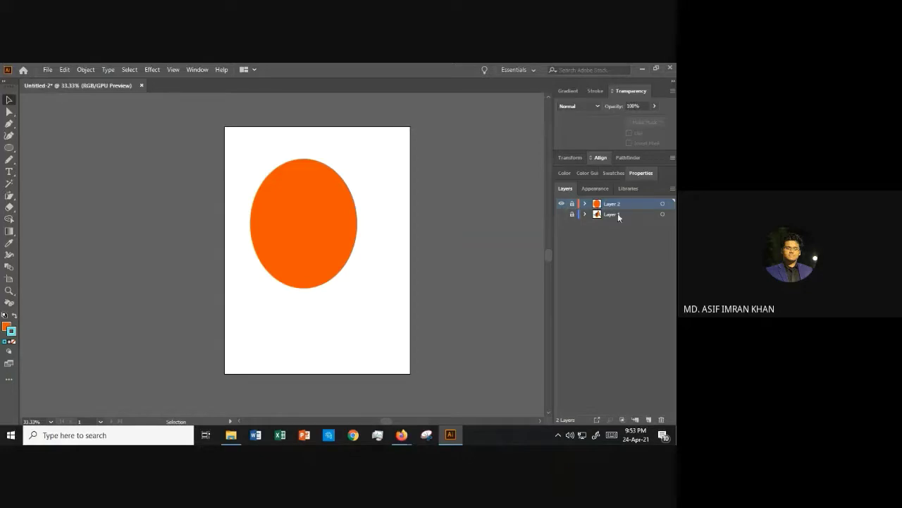
Create a new layer above Layer 2 and try placing point text at the ellipse's upper-left edge, clearing its placeholder
click(649, 421)
click(9, 171)
click(263, 180)
key(BackSpace)
click(9, 100)
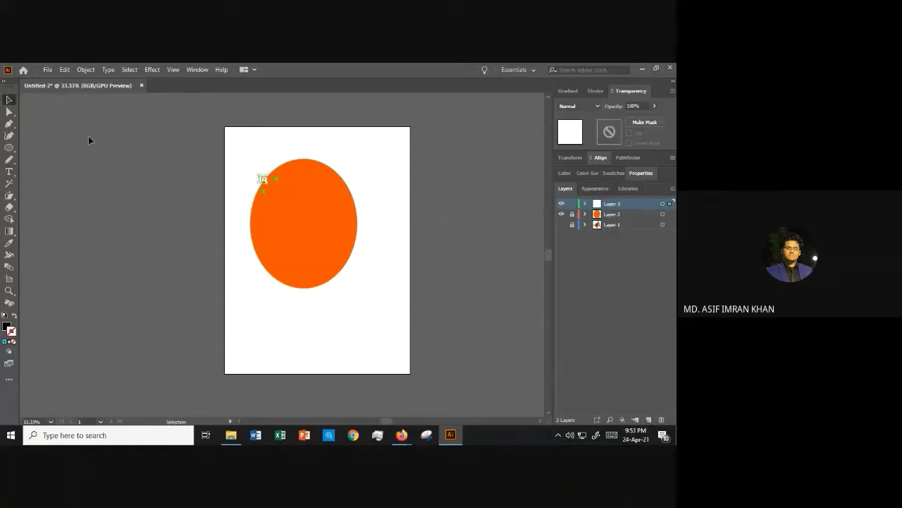
Add a text box across the upper part of the ellipse on Layer 3 reading "THis is a text"
click(8, 171)
drag(244, 174, 357, 215)
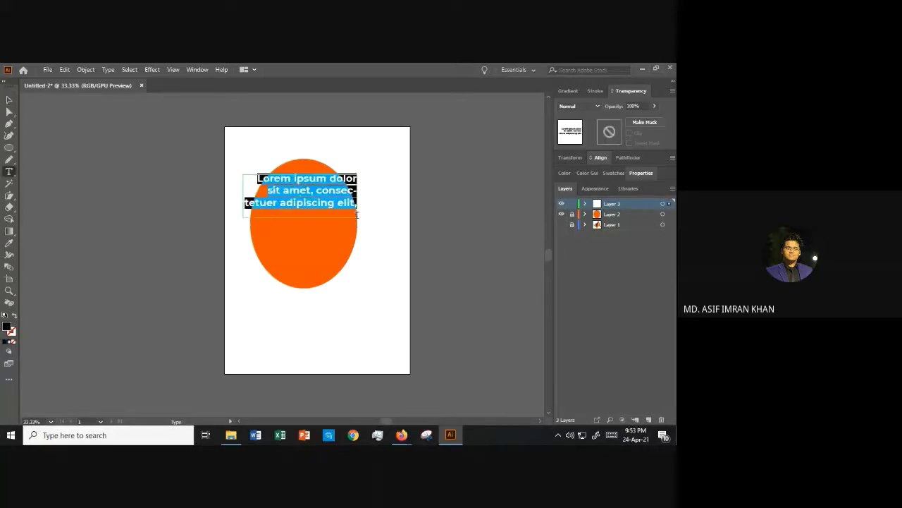
text(THis)
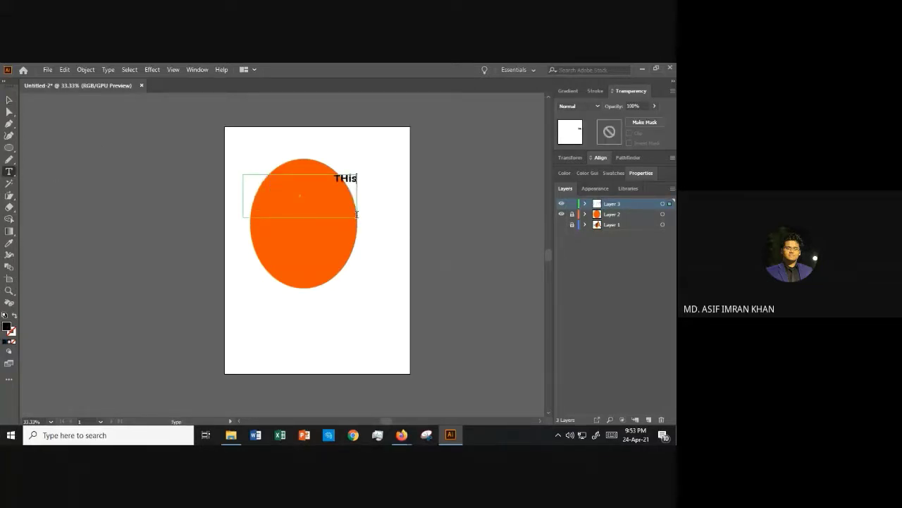
text( is a text)
click(9, 100)
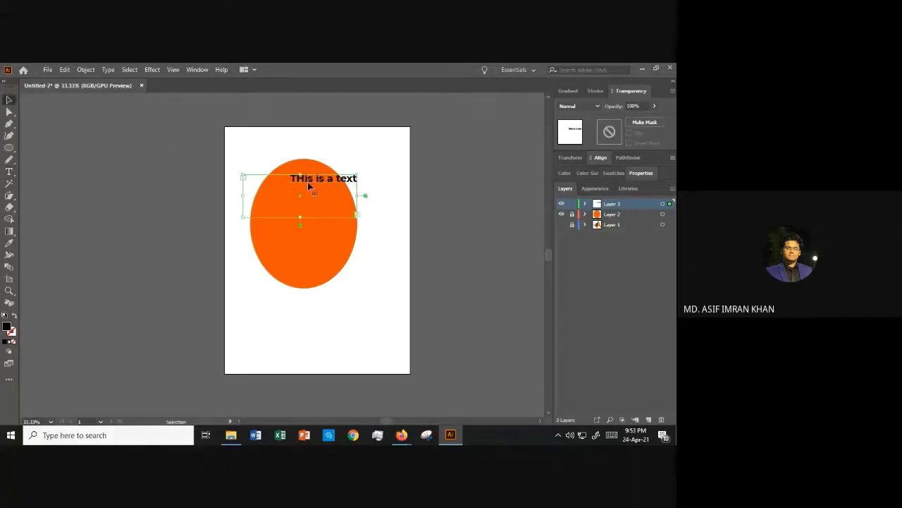
Move the text to the middle of the ellipse and shrink its frame to fit the words
drag(310, 185, 287, 228)
click(273, 148)
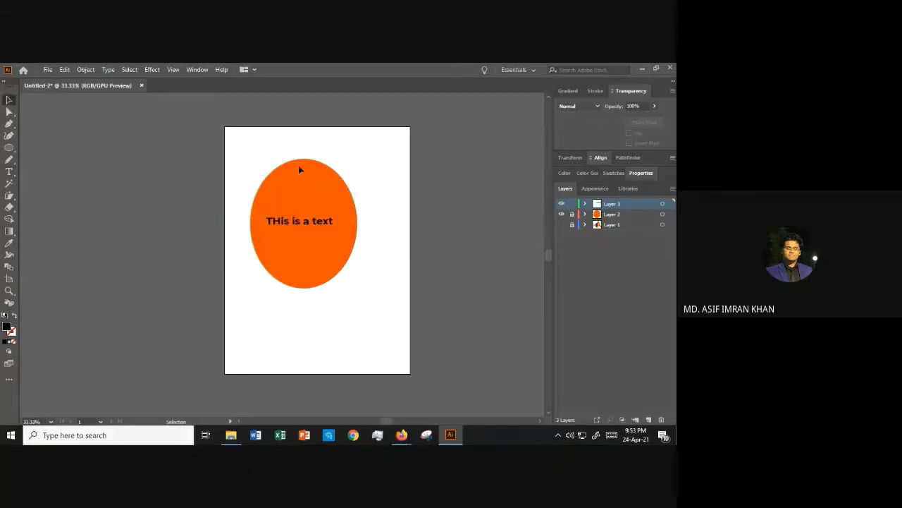
click(324, 240)
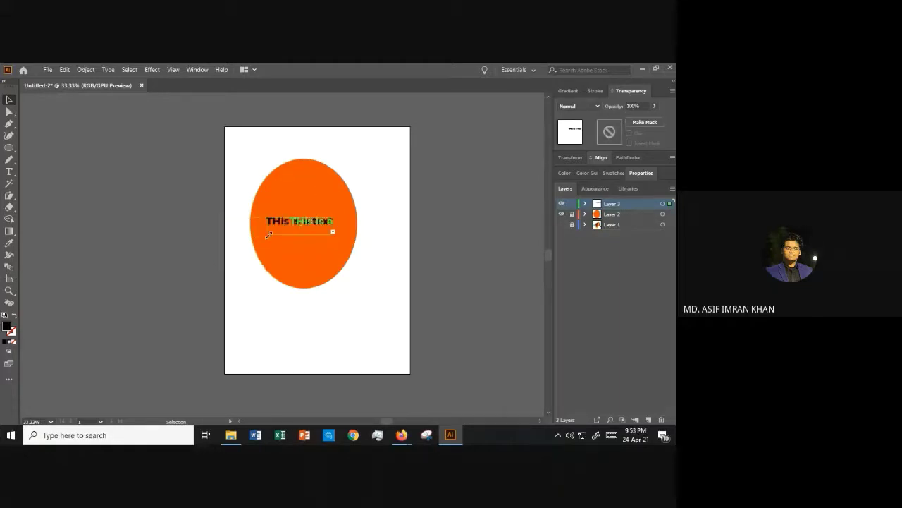
click(301, 197)
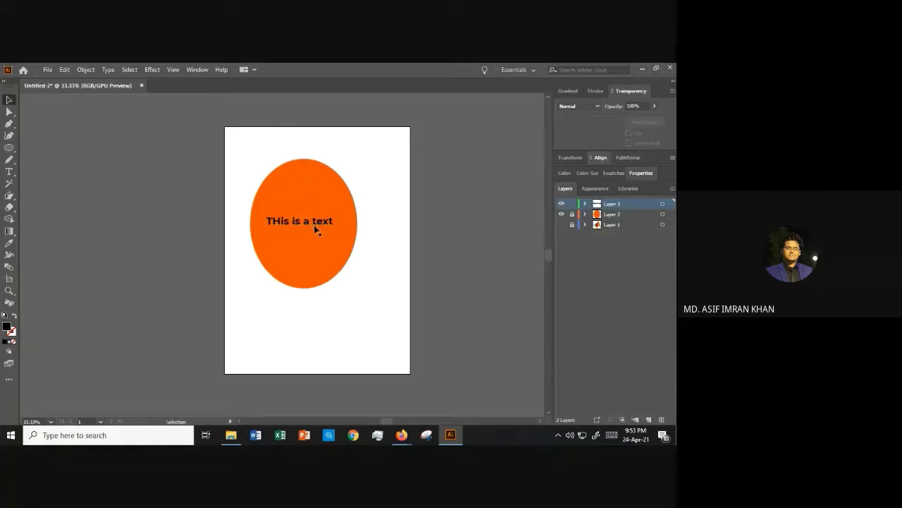
drag(323, 224, 336, 221)
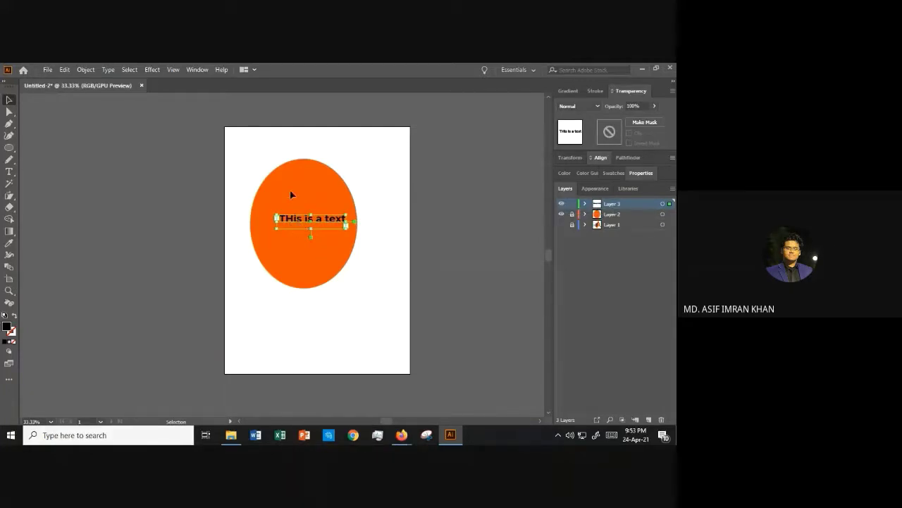
click(300, 160)
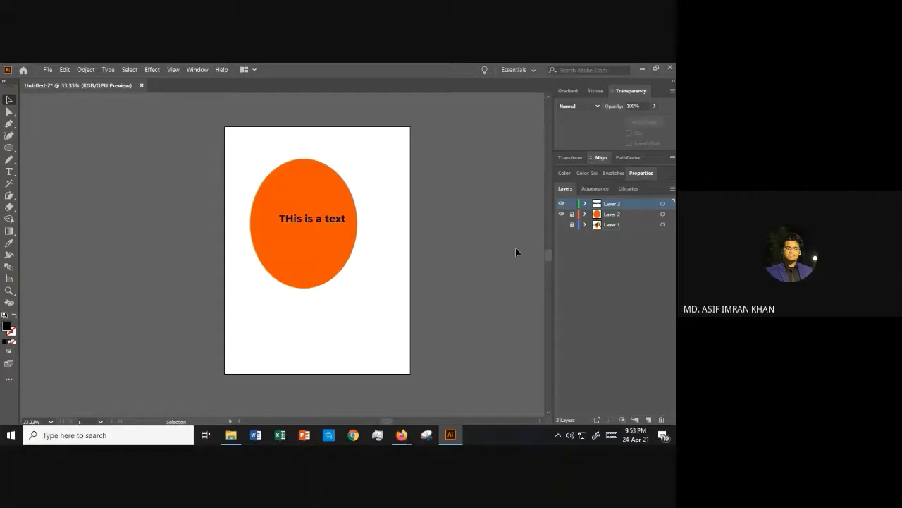
Hide and show Layer 2 repeatedly to demonstrate layer visibility
click(562, 214)
click(562, 215)
click(562, 215)
click(562, 214)
click(562, 214)
click(562, 215)
Select the text and try a violet stroke color (R 206, G 39, B 255) on it
click(296, 224)
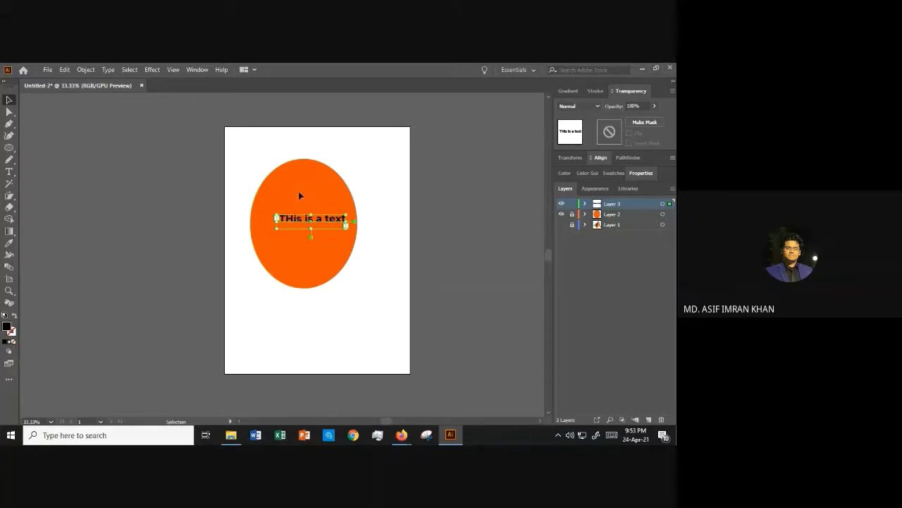
click(14, 333)
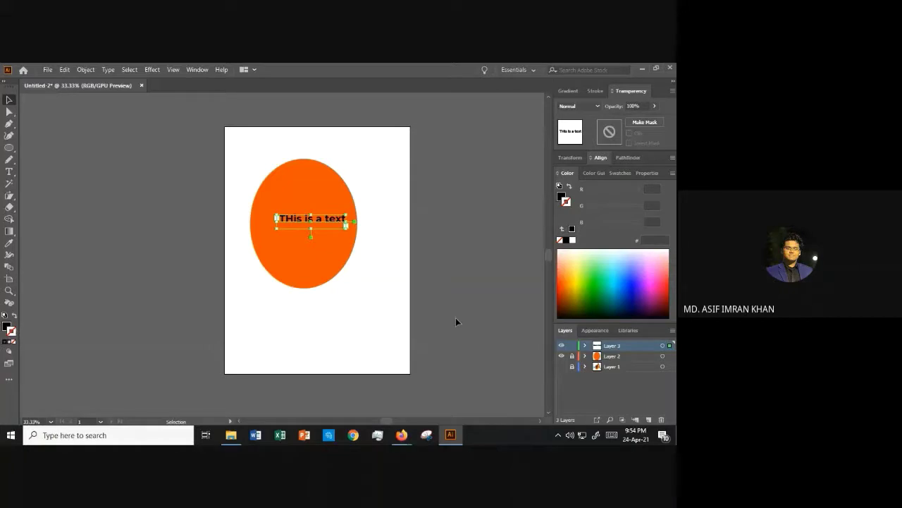
click(652, 279)
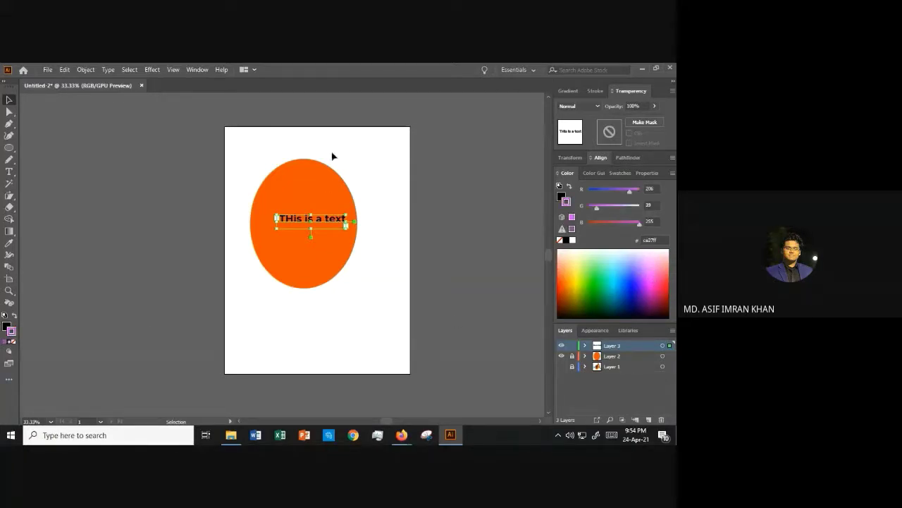
Delete the "THis is a text" object from Layer 3
click(252, 177)
click(288, 217)
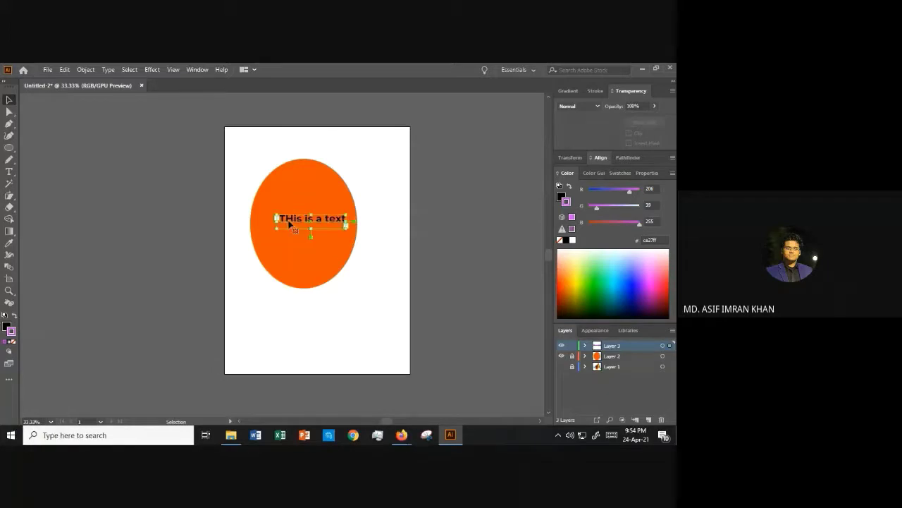
key(Delete)
Unlock Layer 2 and give its ellipse a blue-violet stroke (#4000db) with a weight of 28 pt
click(297, 212)
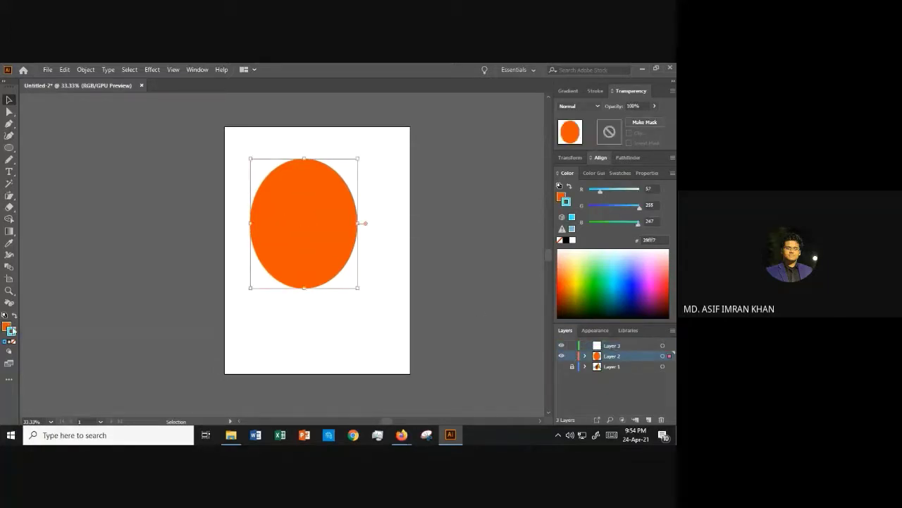
click(633, 281)
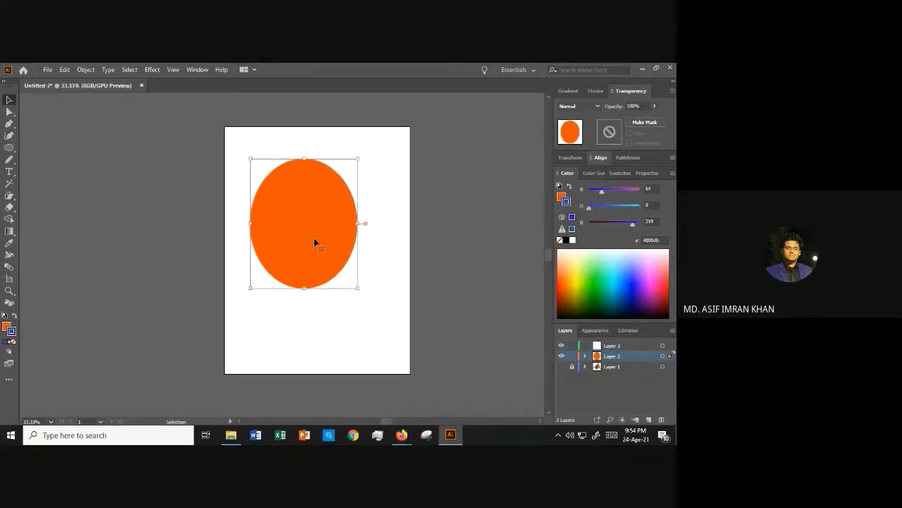
click(597, 90)
click(591, 104)
click(591, 104)
click(590, 105)
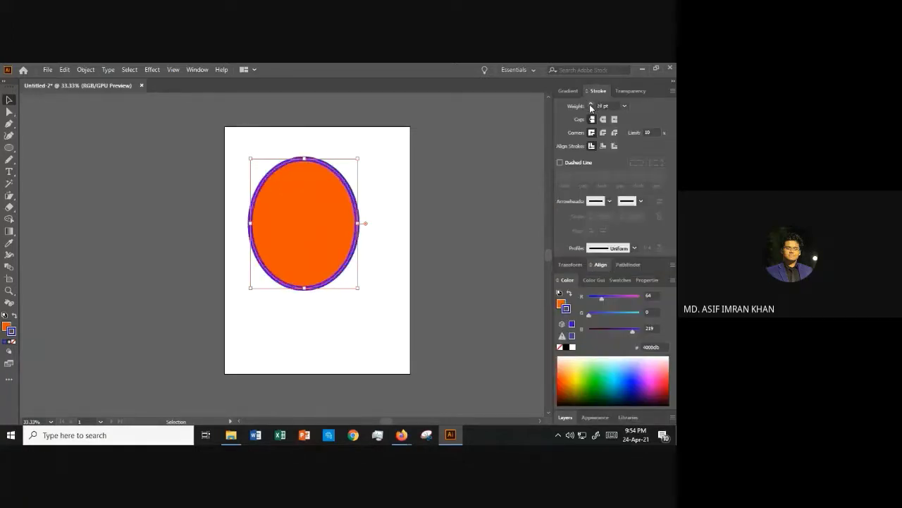
click(591, 105)
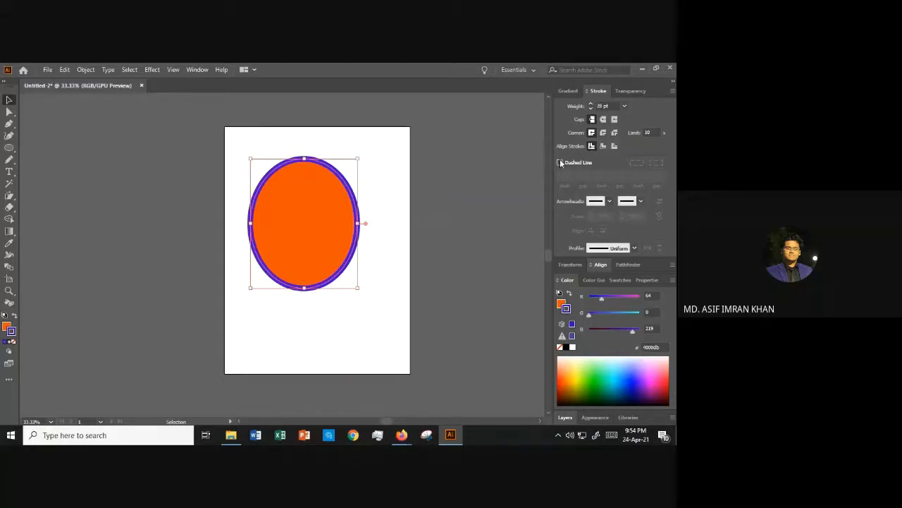
Try aligning the ellipse's stroke to the inside and the outside, return it to center, and deselect the ellipse
click(603, 146)
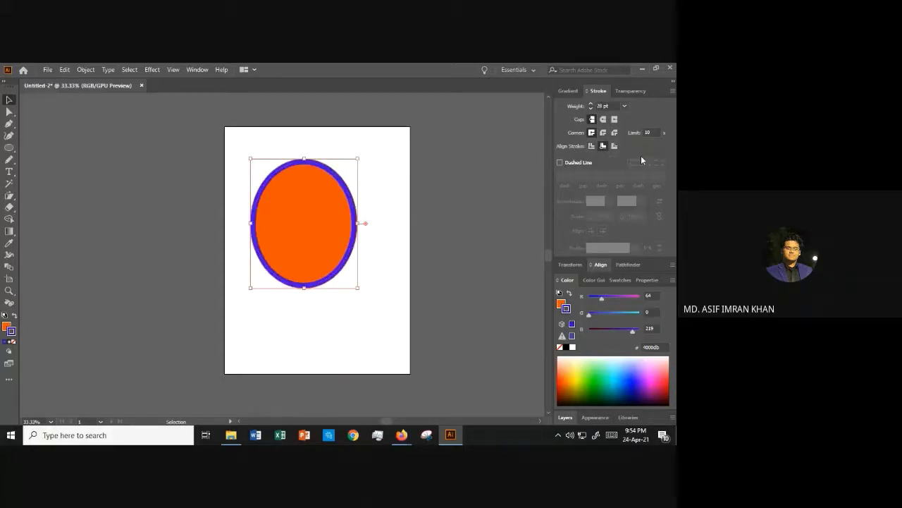
click(615, 146)
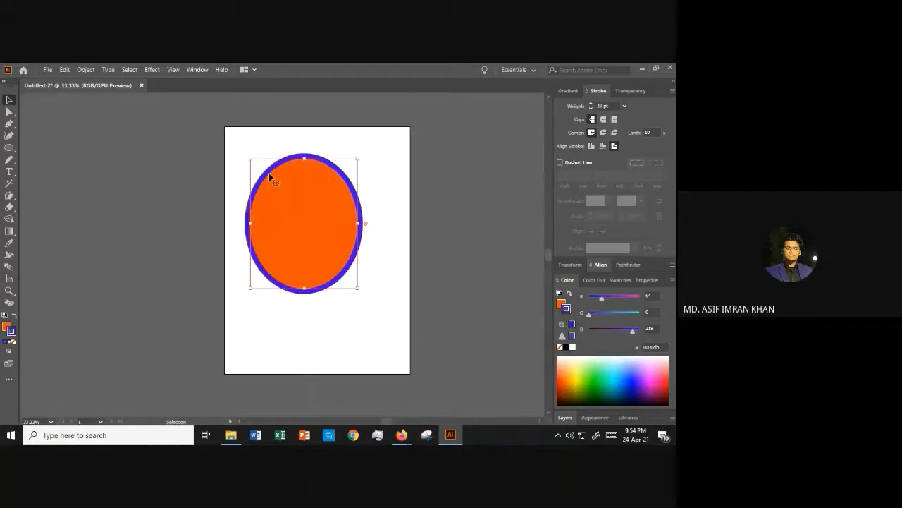
click(591, 146)
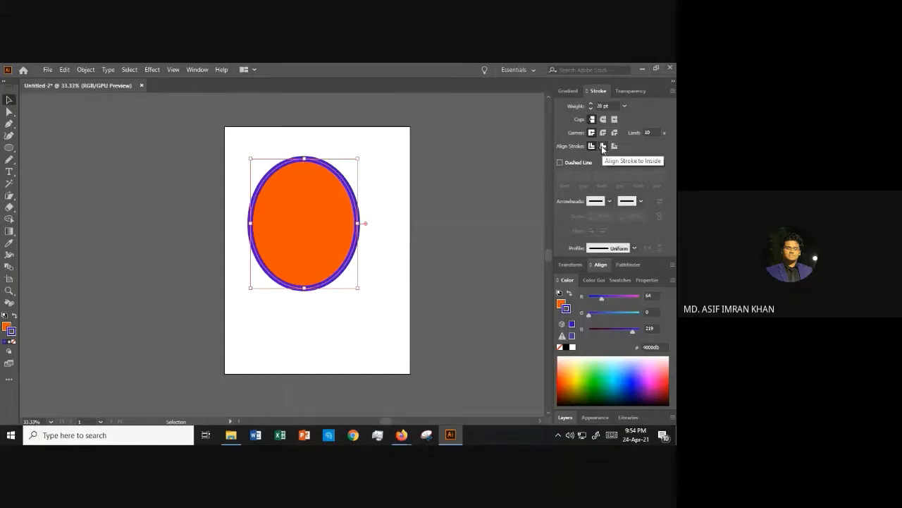
click(397, 155)
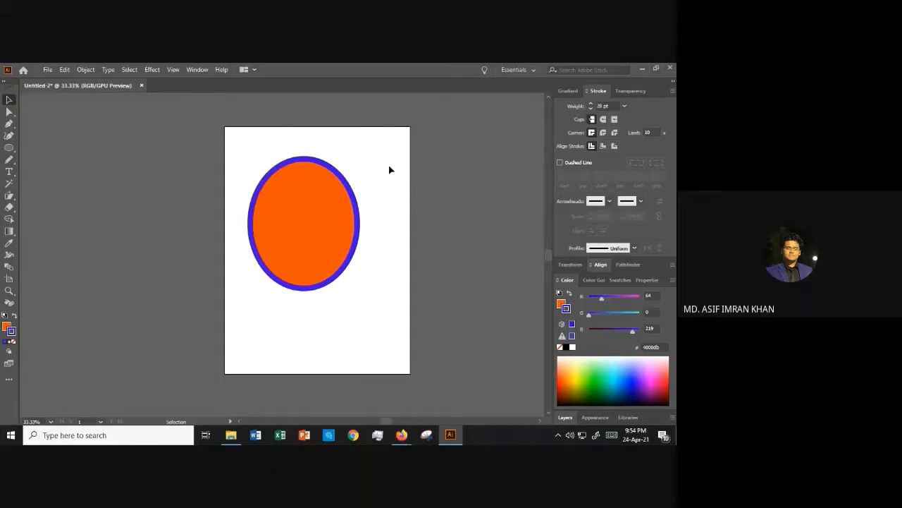
Swap the ellipse's fill and stroke colors, repeating the swap until the fill is blue-violet and the stroke orange
click(286, 190)
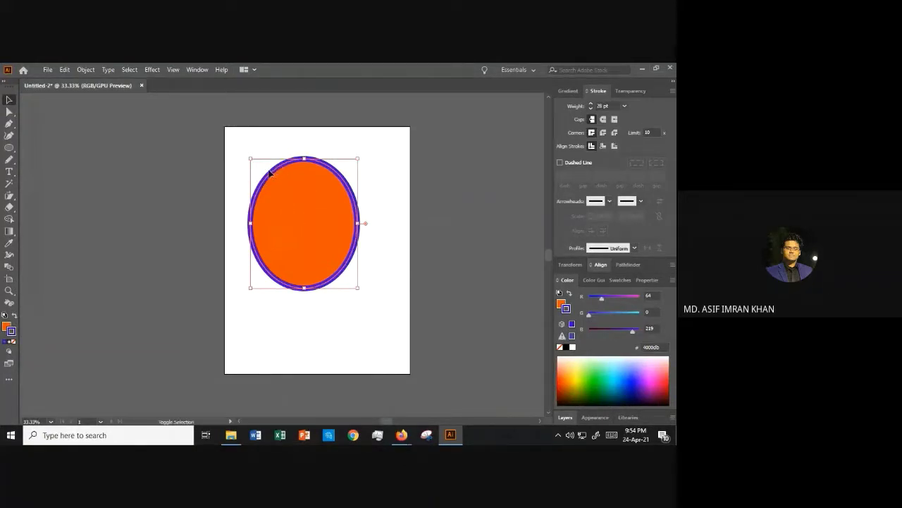
key(shift+x)
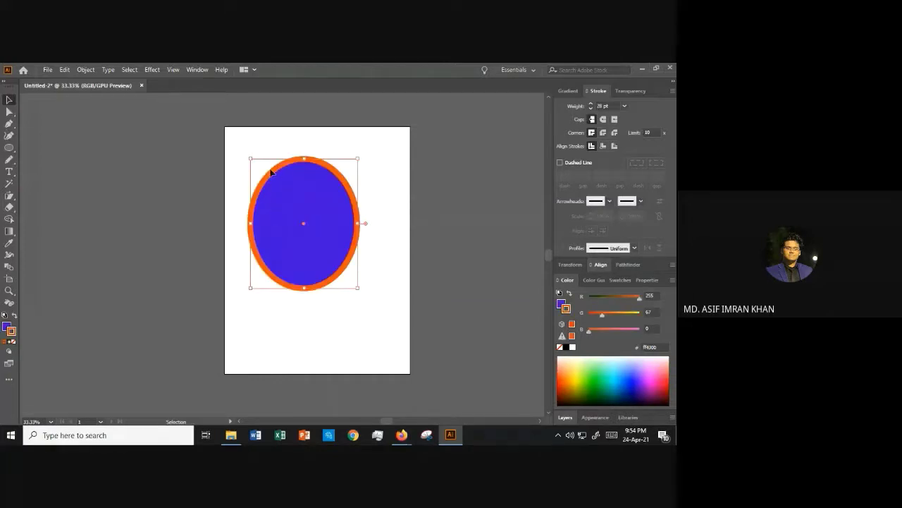
click(14, 318)
click(13, 317)
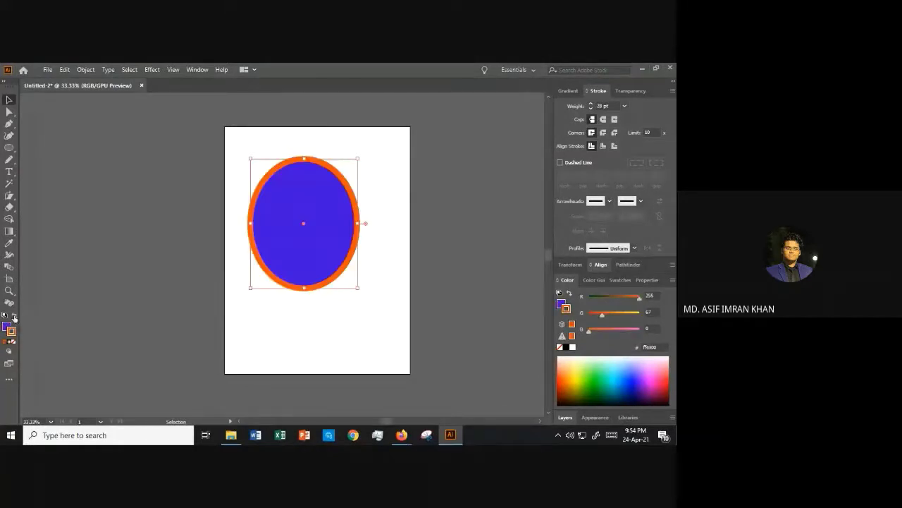
Swap the ellipse's fill and stroke colors, and apply the white-to-black radial gradient to both its stroke and its fill
click(13, 318)
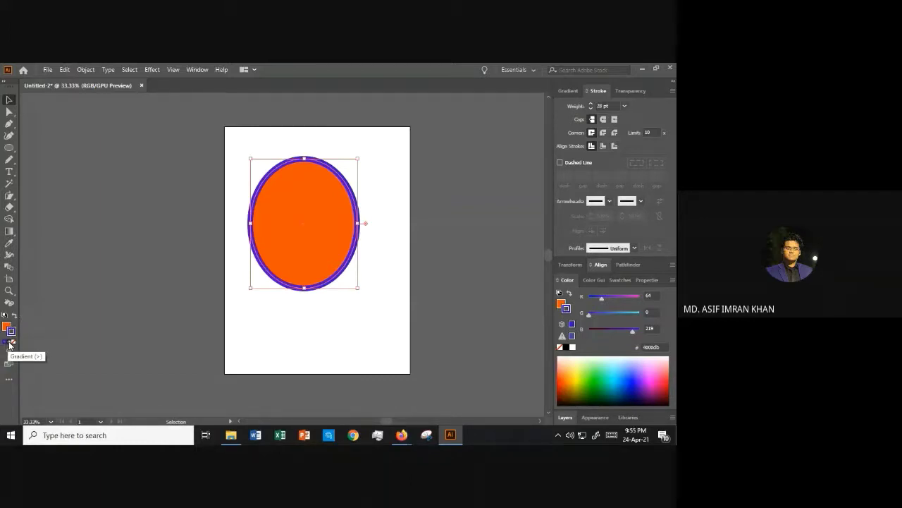
click(9, 345)
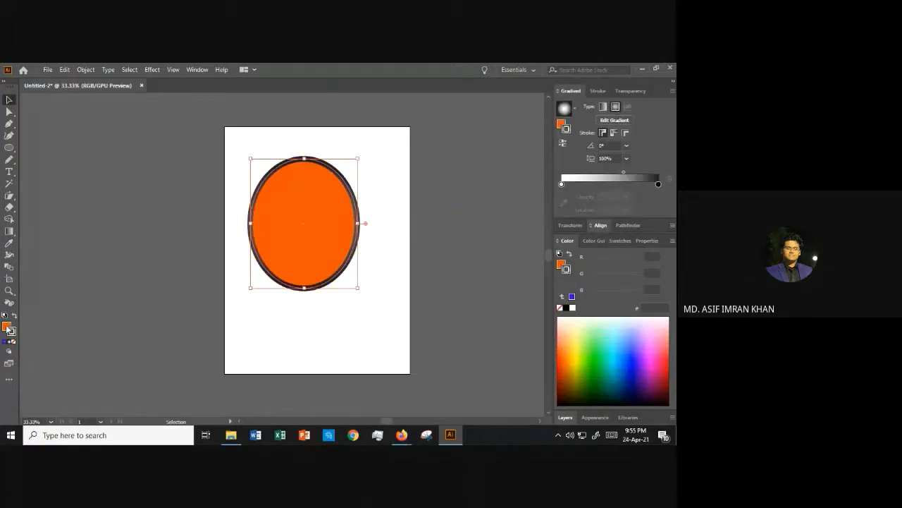
click(7, 327)
click(10, 344)
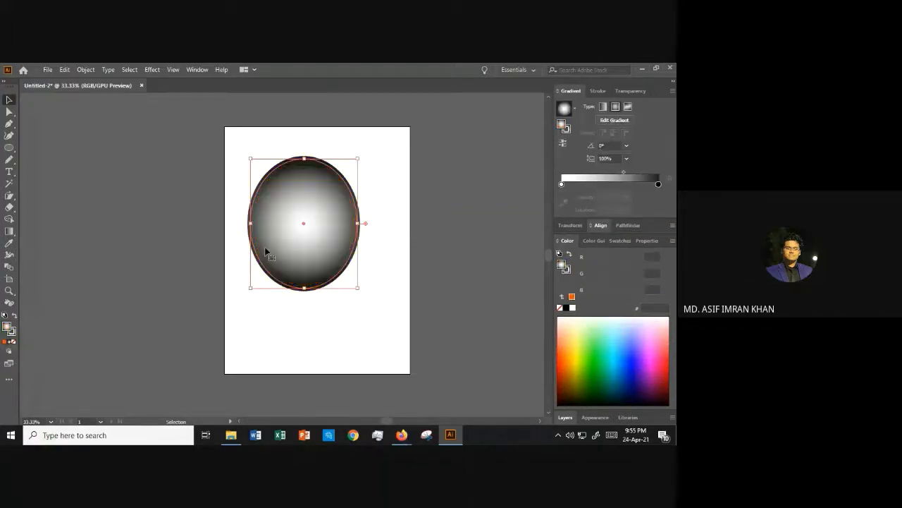
Remove the ellipse's fill and change its stroke to light blue (#2ddaff)
click(13, 343)
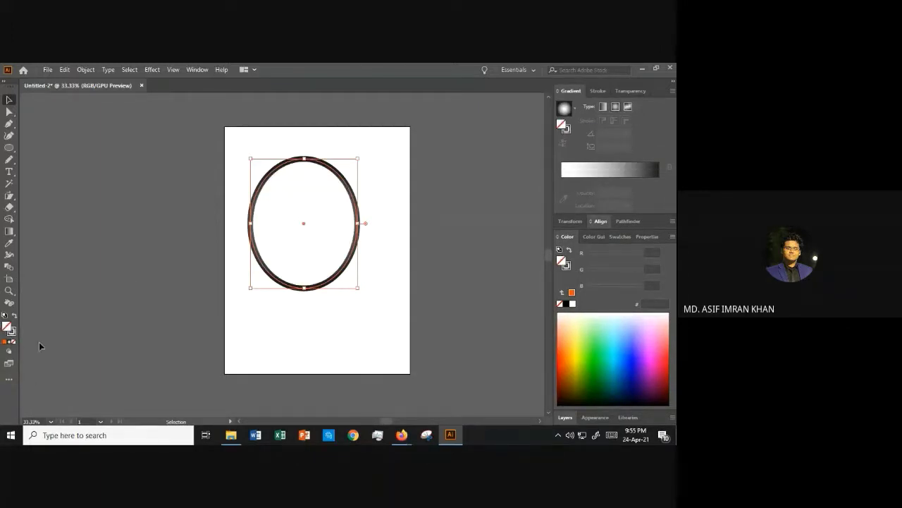
click(12, 332)
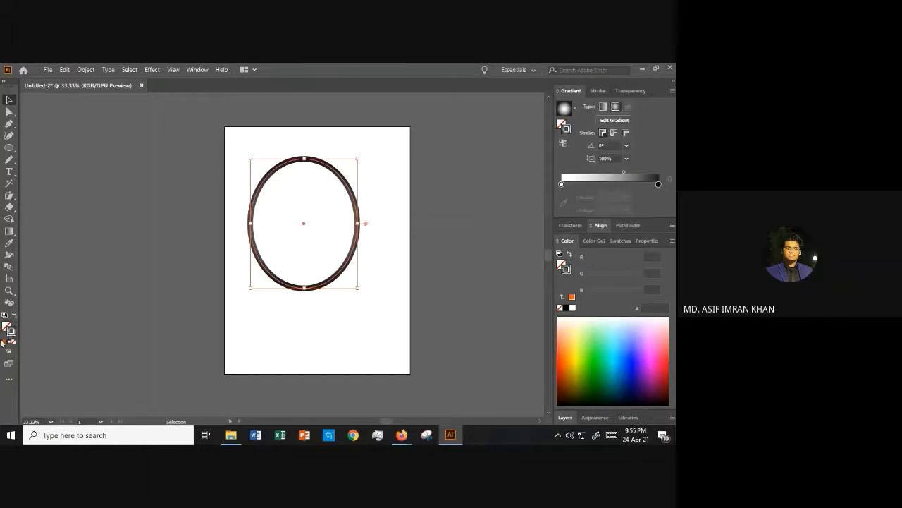
click(629, 343)
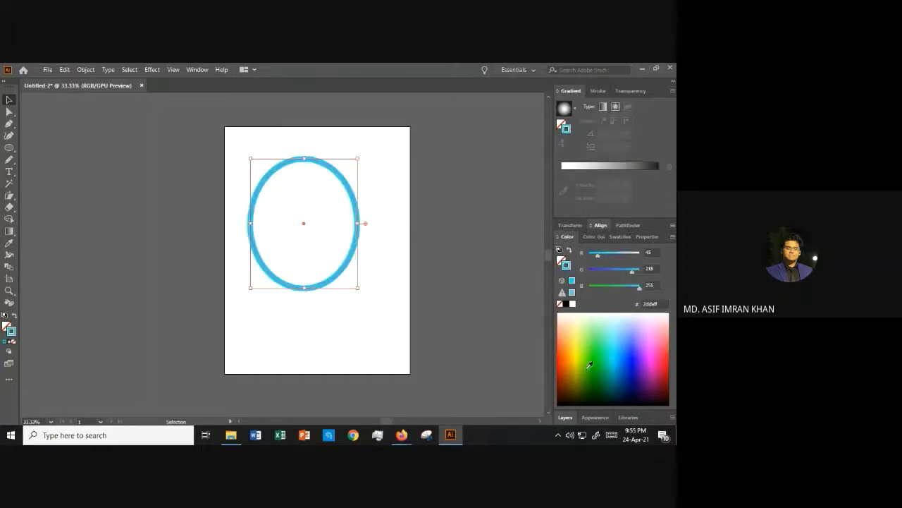
Set the ellipse's stroke to None and deselect the ellipse
click(9, 342)
click(13, 342)
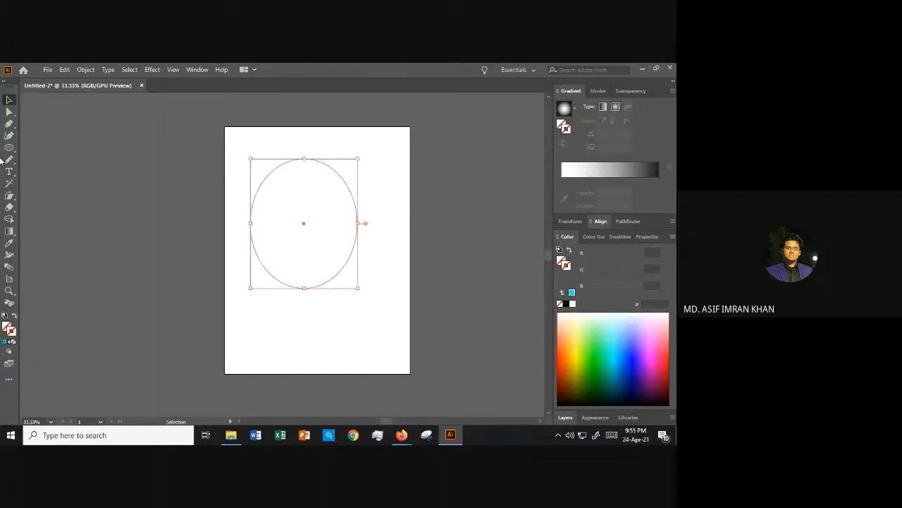
click(213, 176)
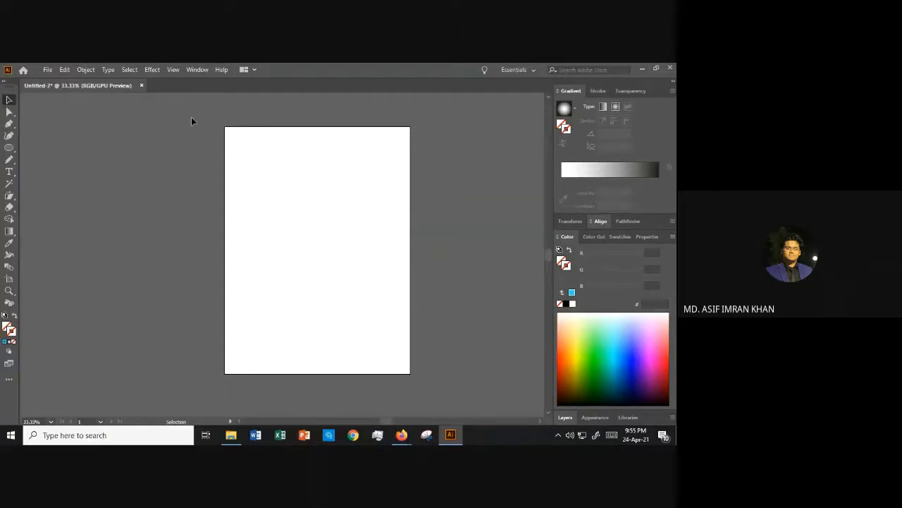
drag(192, 117, 392, 343)
click(396, 321)
Switch to the Google Meet call in Firefox and close its chat
mouse_move(401, 434)
click(346, 395)
click(202, 68)
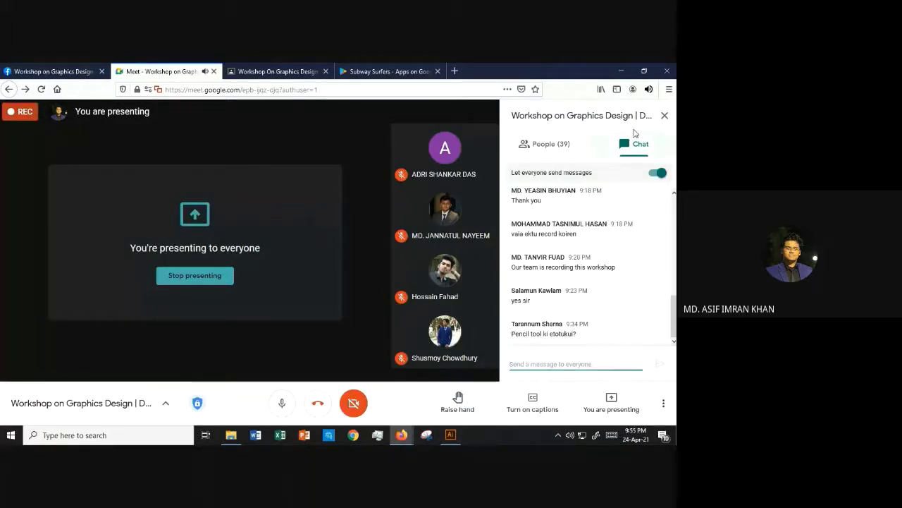
click(663, 117)
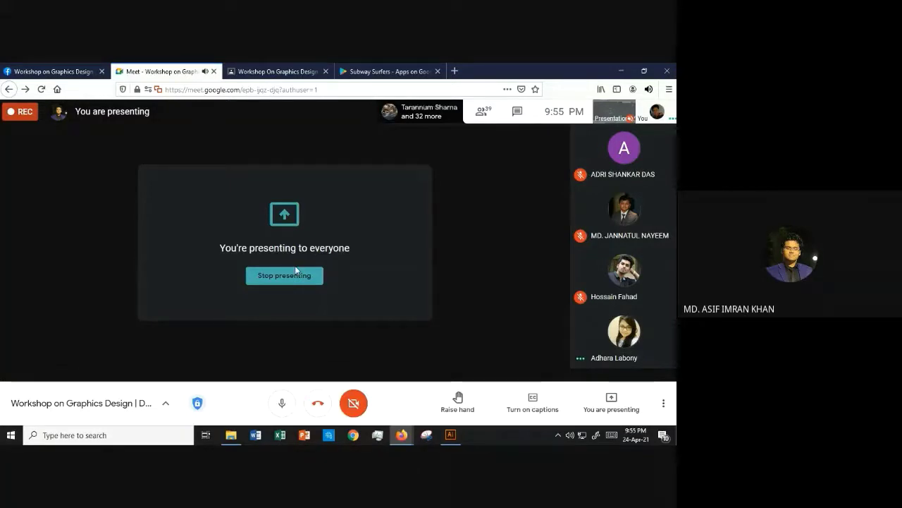
Open the Workshop On Graphics Design page in Google Classroom, dismiss the class code display, and examine the posts in the stream
click(303, 69)
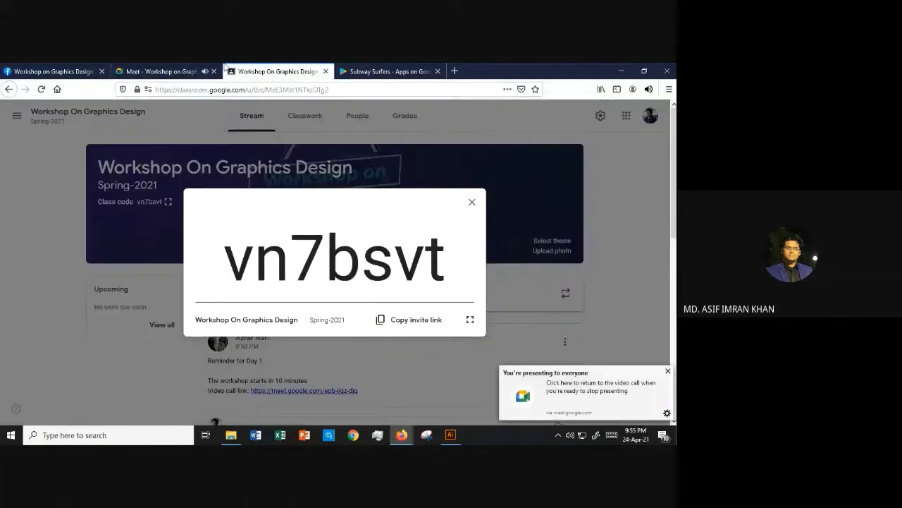
click(472, 203)
scroll(348, 292, down, 2)
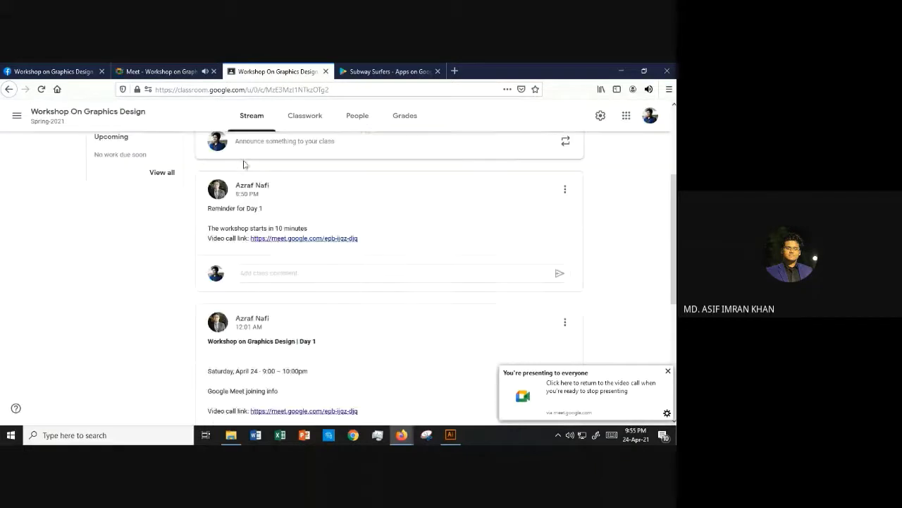
Return to the Google Meet call and close the browser pages for the Facebook workshop and Subway Surfers
click(155, 70)
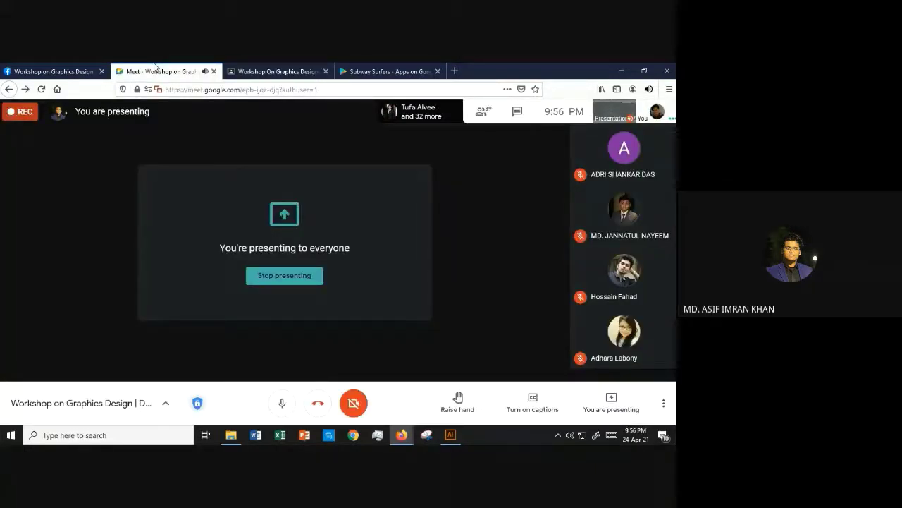
click(101, 72)
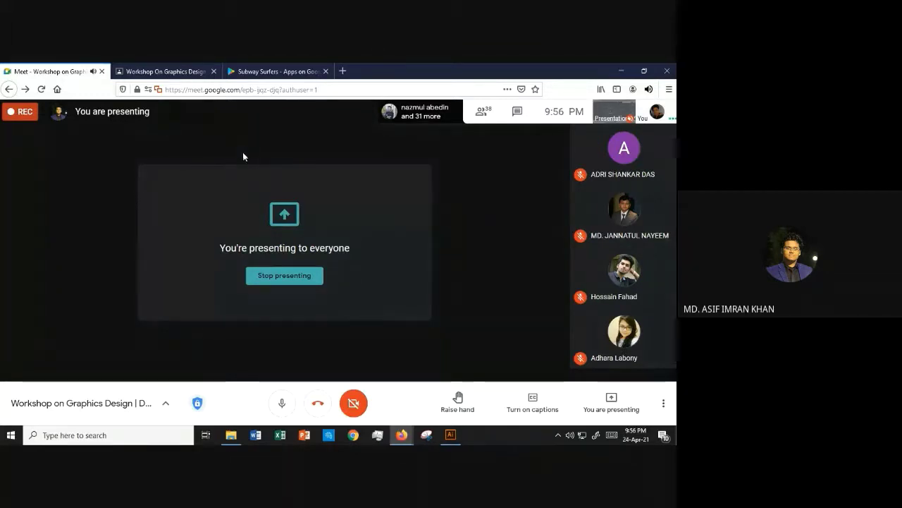
click(326, 71)
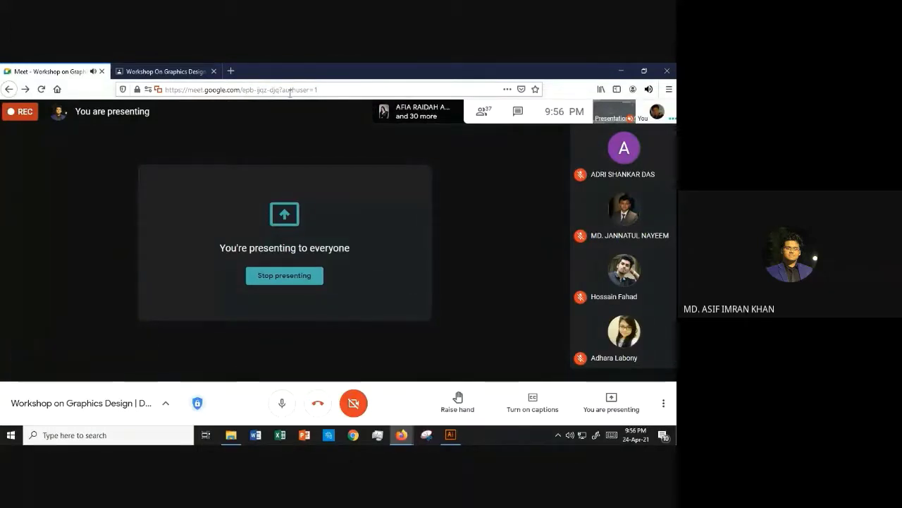
Open the meeting chat and look through the participants' messages for questions
click(482, 111)
click(612, 146)
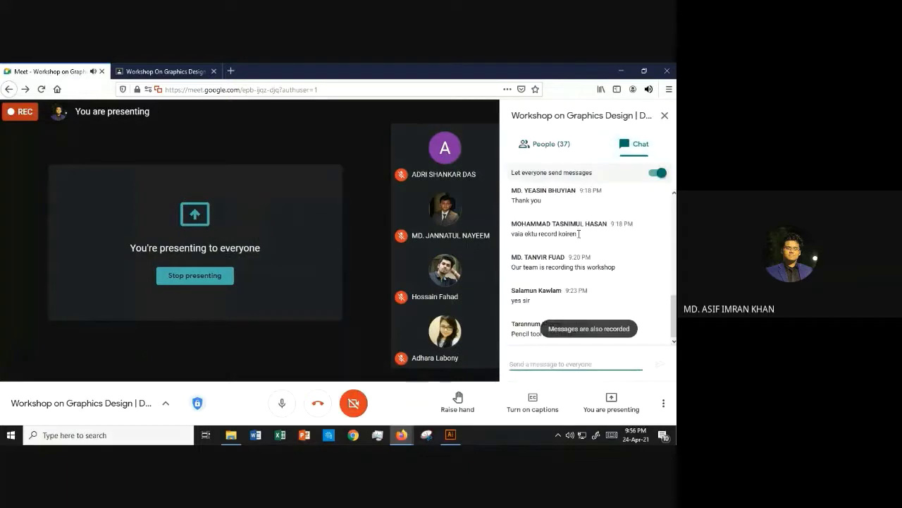
scroll(580, 311, up, 5)
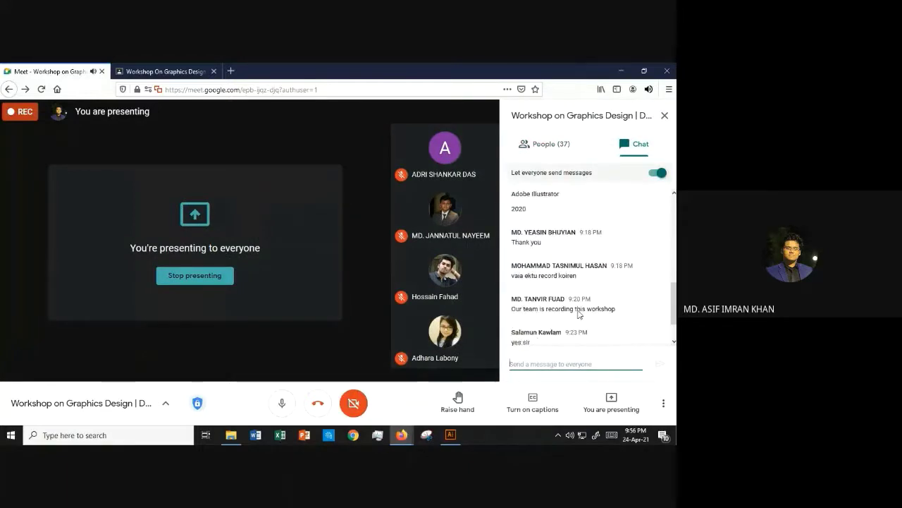
scroll(555, 270, up, 1)
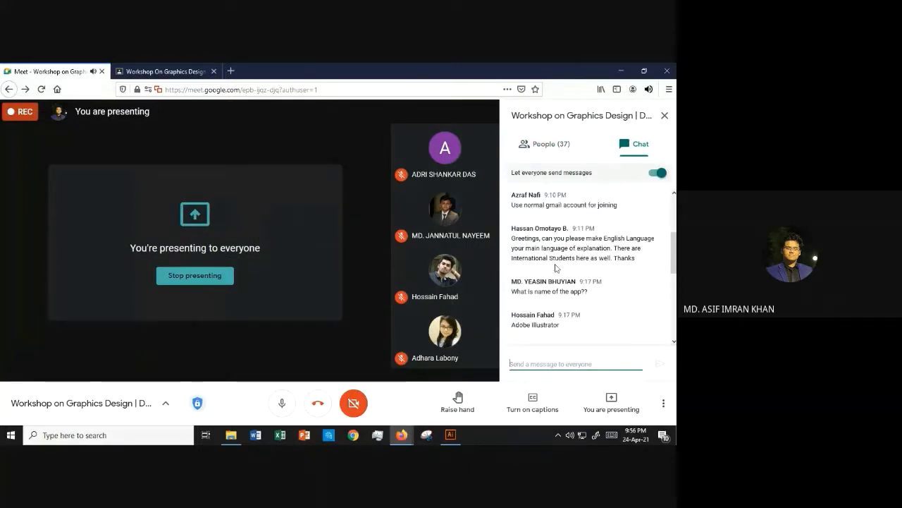
scroll(566, 262, down, 6)
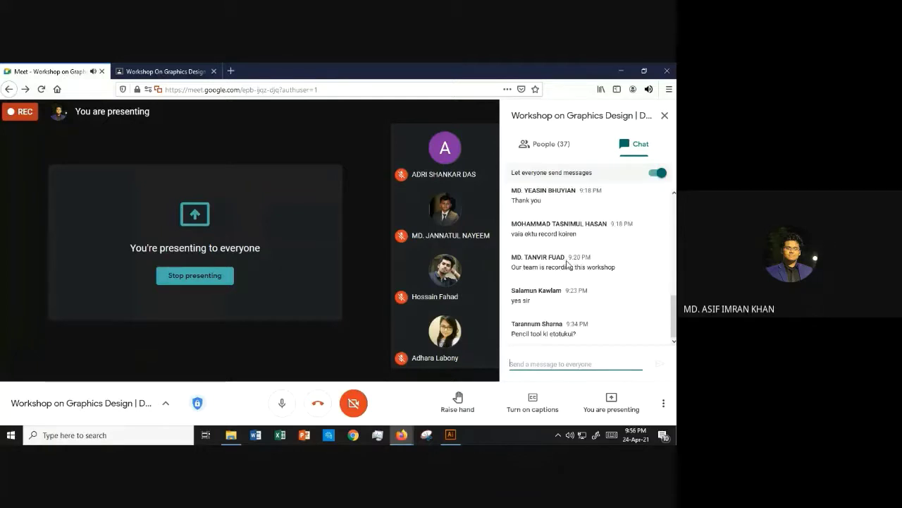
click(549, 363)
Switch to Illustrator to dismiss the presenting notification, and return to Google Meet to examine the chat from its first message
click(451, 434)
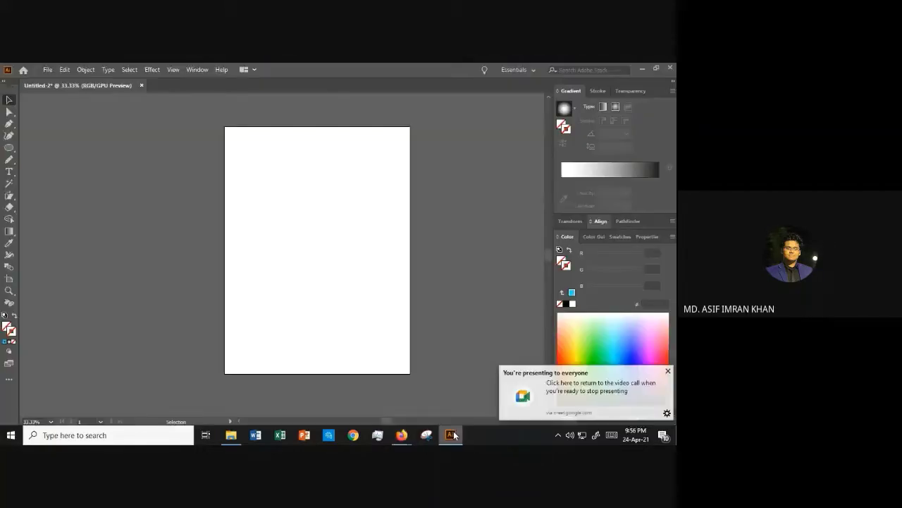
click(668, 373)
mouse_move(402, 435)
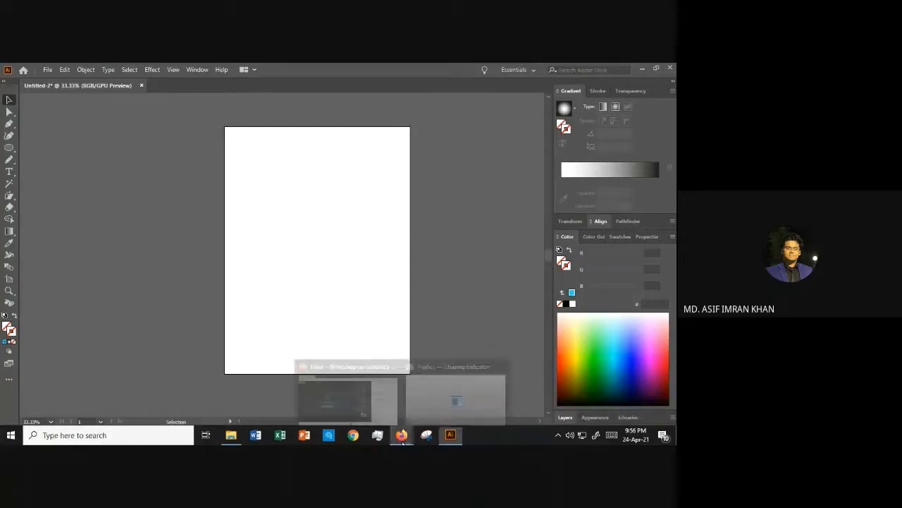
click(365, 398)
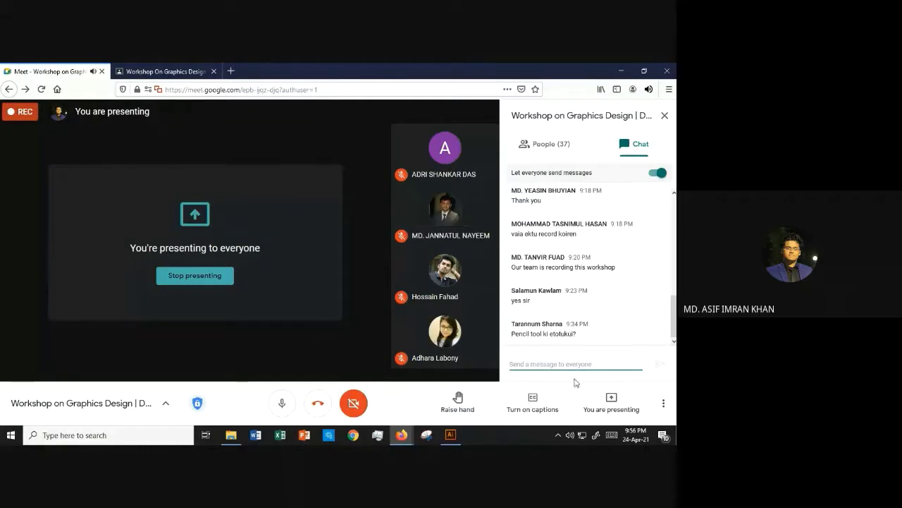
drag(673, 310, 674, 209)
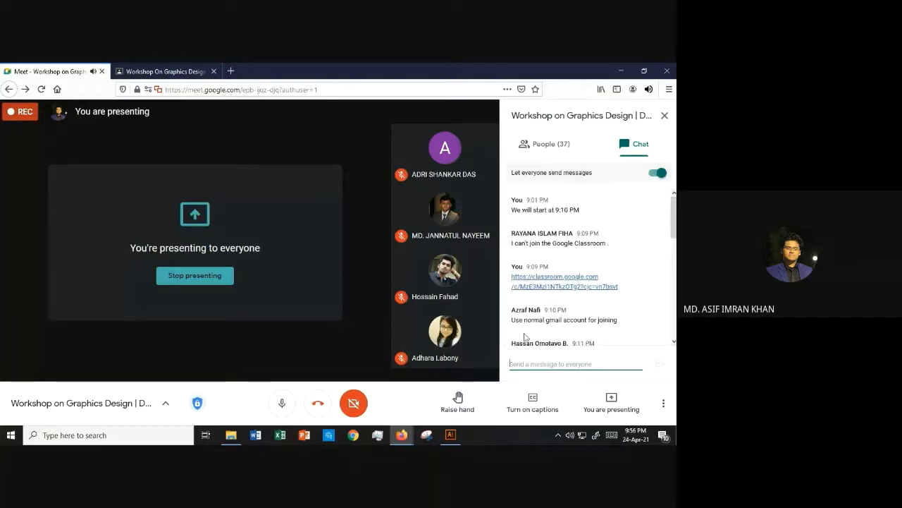
Switch to Illustrator, dismiss the presenting notification again, and return to the Google Meet call
click(455, 437)
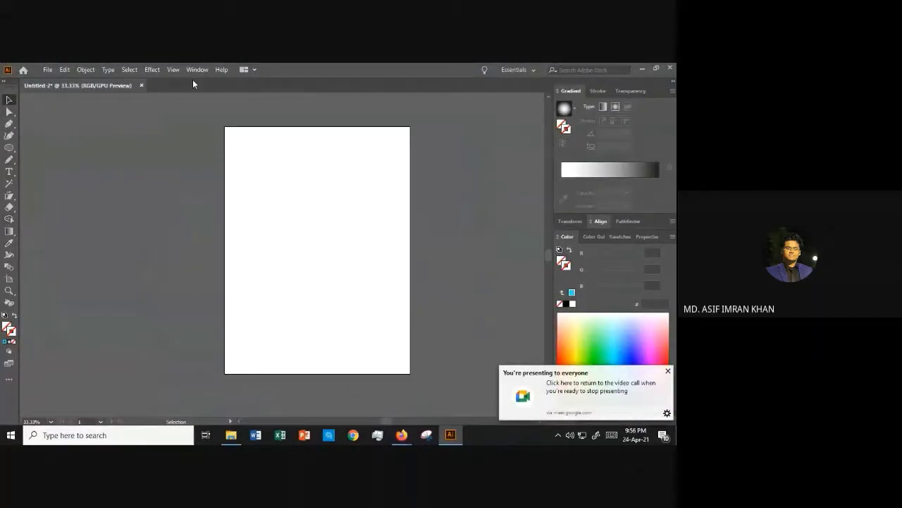
click(666, 371)
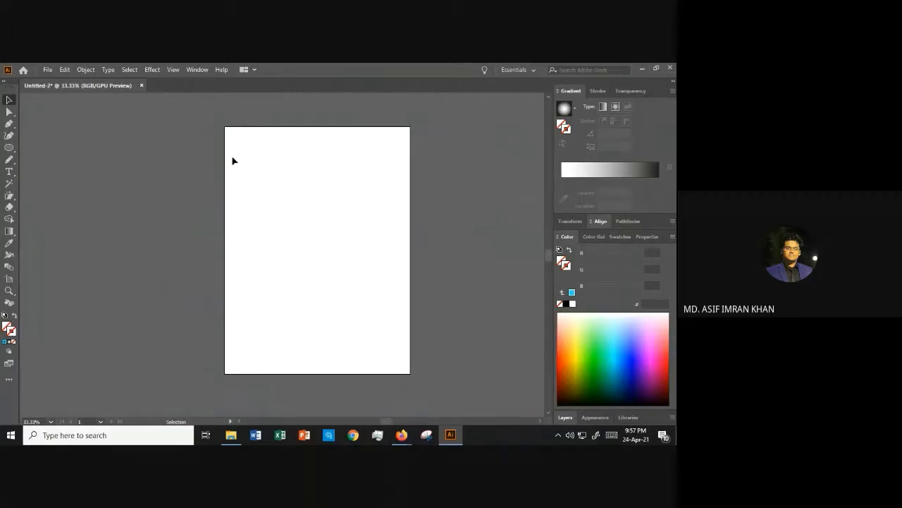
mouse_move(407, 436)
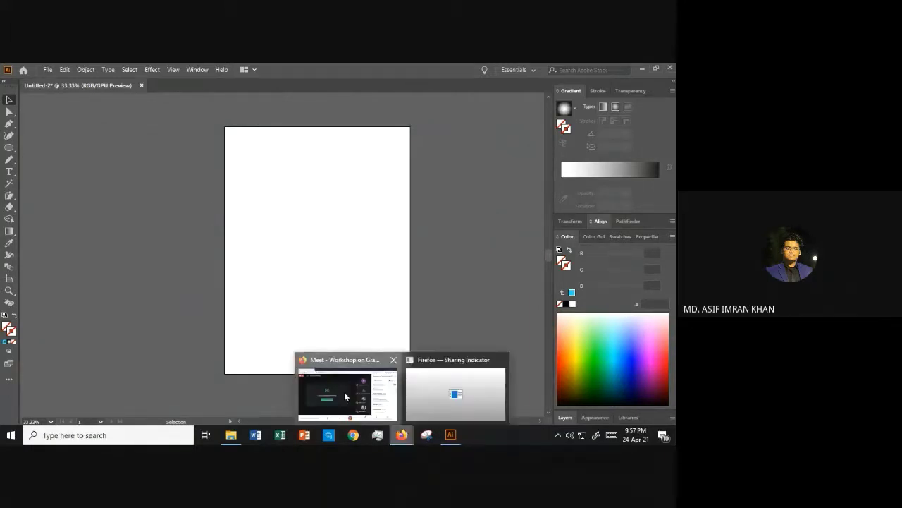
click(346, 384)
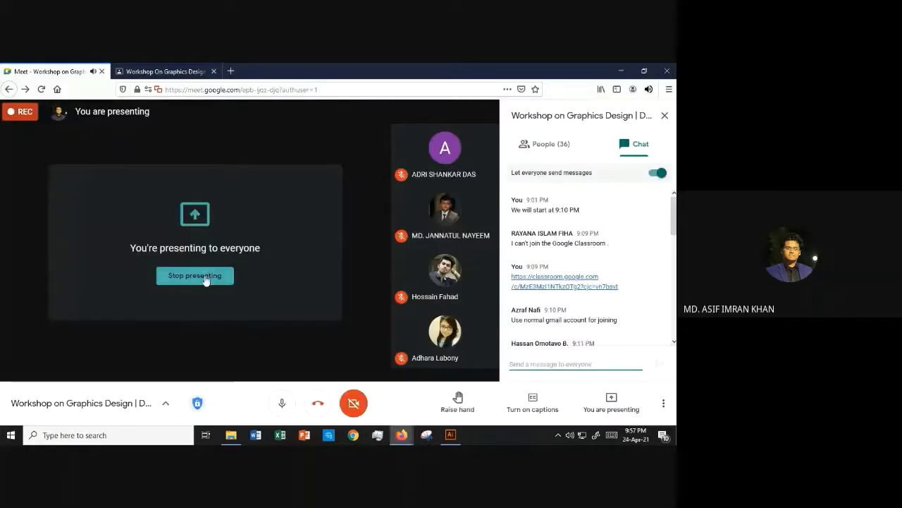